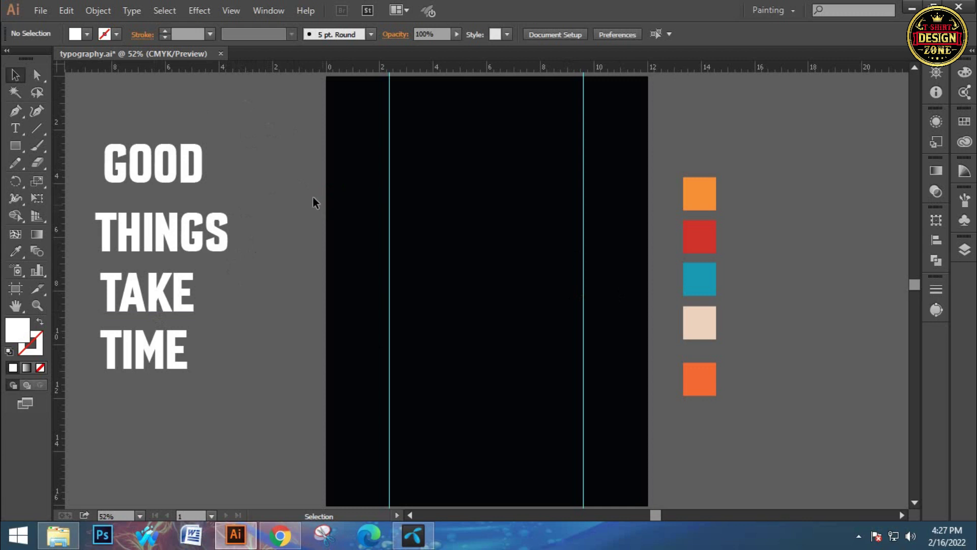
# Duplicate the four words GOOD, THINGS, TAKE and TIME onto the black artboard.
pyautogui.moveTo(151, 107); pyautogui.dragTo(208, 430)
pyautogui.moveTo(186, 255); pyautogui.dragTo(489, 301)
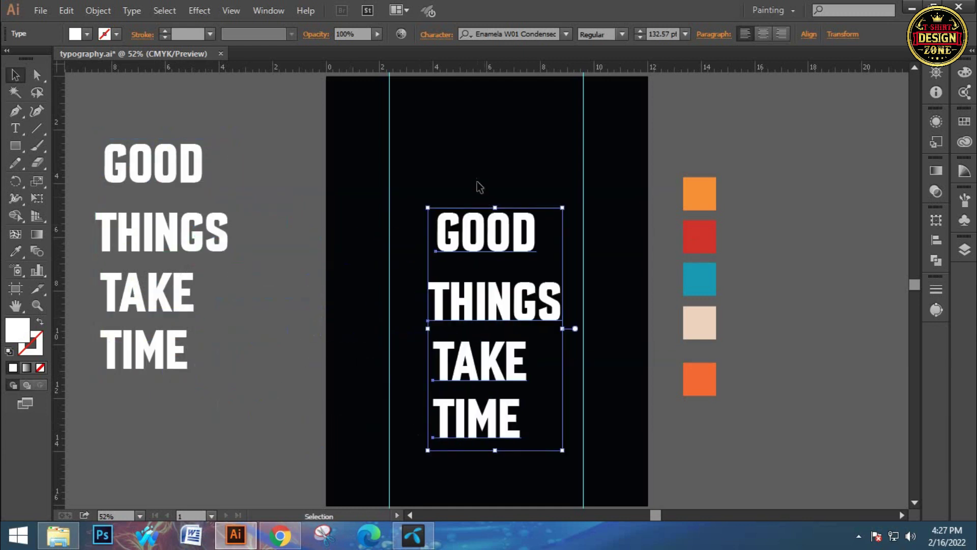
pyautogui.click(477, 187)
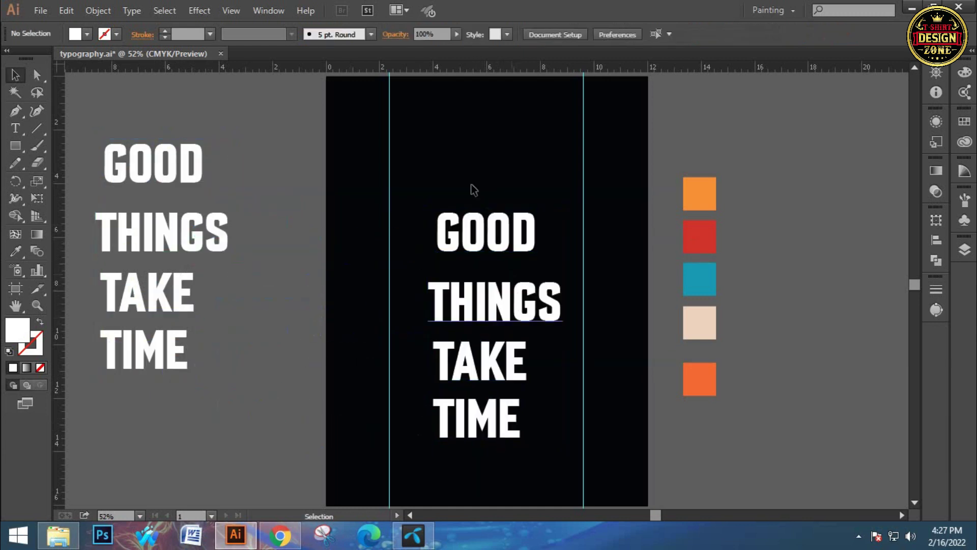
# Change the font of the THINGS copy on the artboard to Heavitas.
pyautogui.click(450, 308)
pyautogui.click(494, 33)
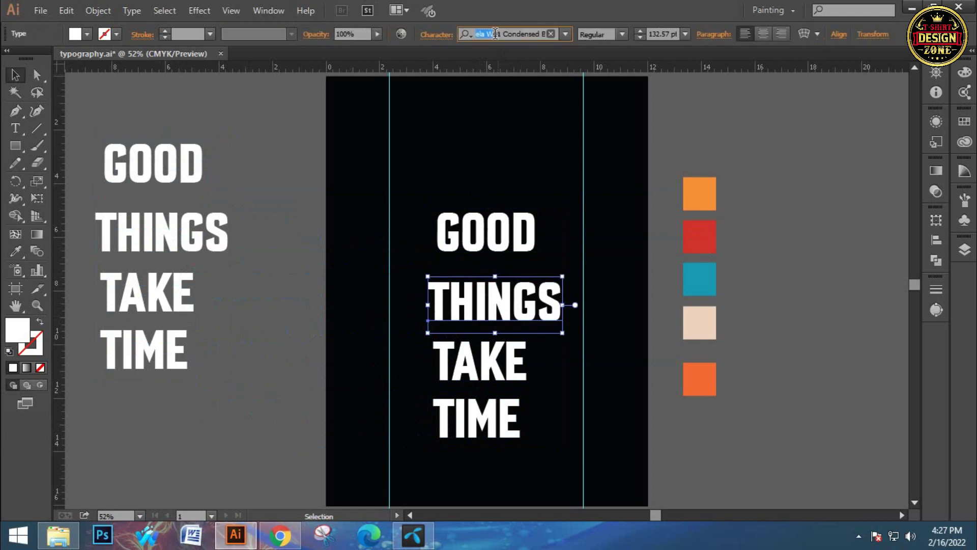
pyautogui.write('he')
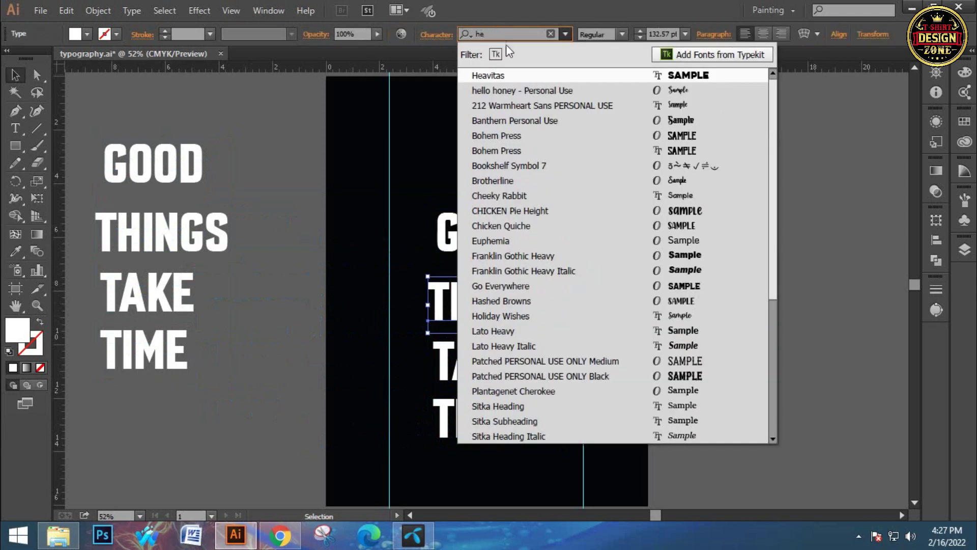
pyautogui.click(527, 76)
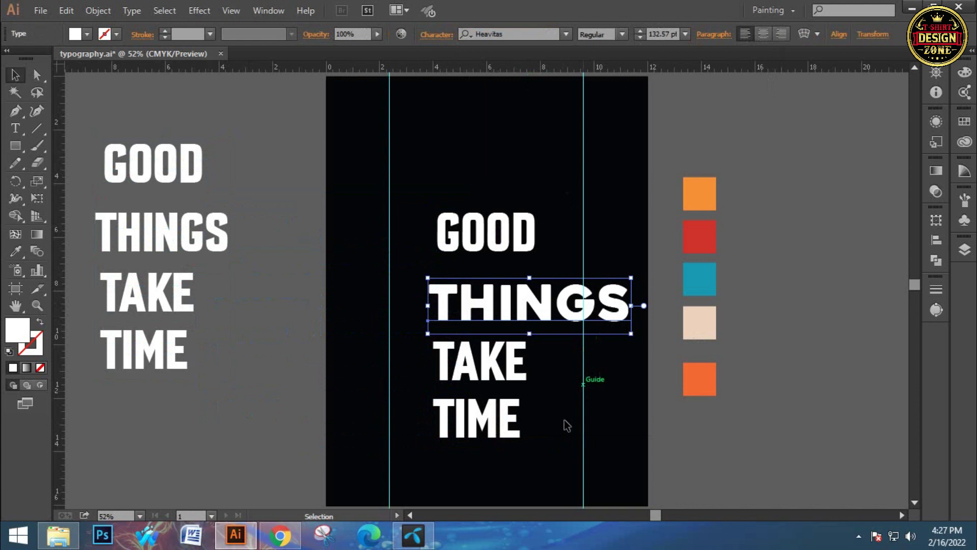
# Match the artboard's TAKE and TIME to the font of THINGS, and shift THINGS left toward the middle of the artboard.
pyautogui.moveTo(530, 463); pyautogui.dragTo(432, 366)
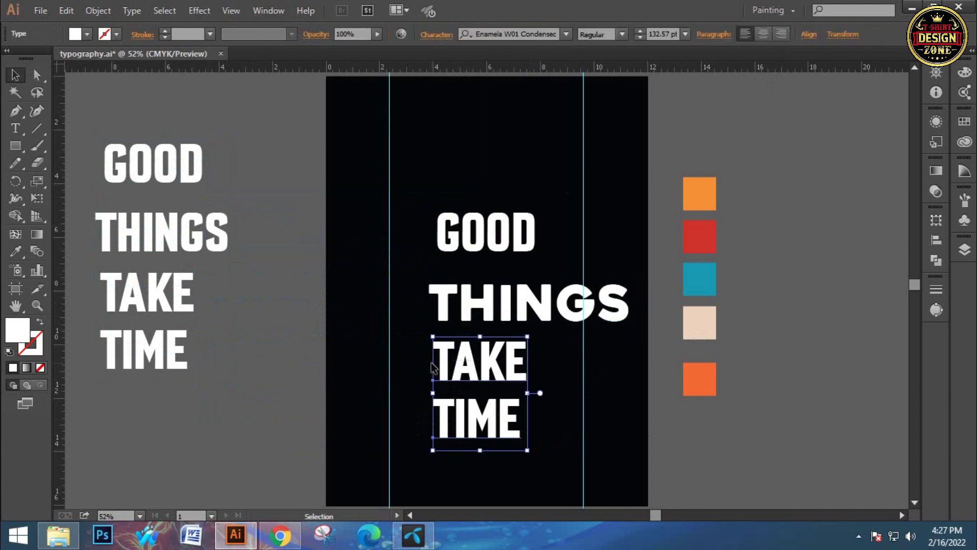
pyautogui.press('i')
pyautogui.click(520, 298)
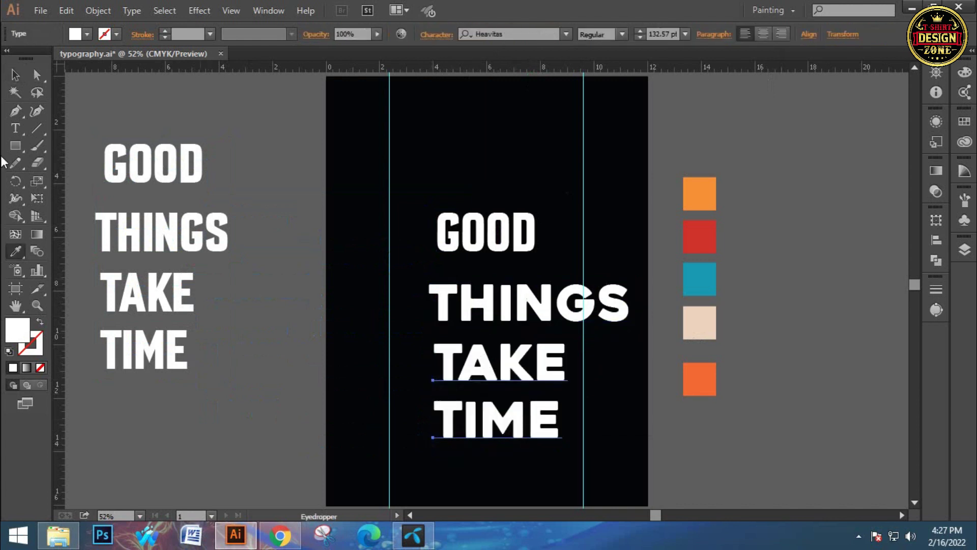
pyautogui.click(16, 75)
pyautogui.click(323, 198)
pyautogui.moveTo(497, 324); pyautogui.dragTo(469, 323)
pyautogui.click(517, 460)
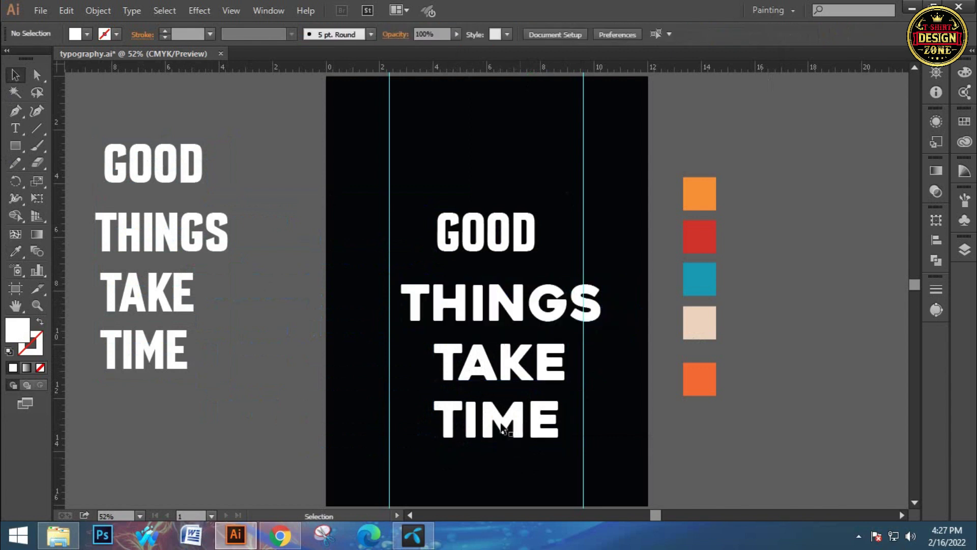
# Place two copies of GOOD, one above the other, in the empty area beside the colour swatches.
pyautogui.moveTo(532, 376); pyautogui.dragTo(332, 351)
pyautogui.moveTo(447, 345); pyautogui.dragTo(310, 342)
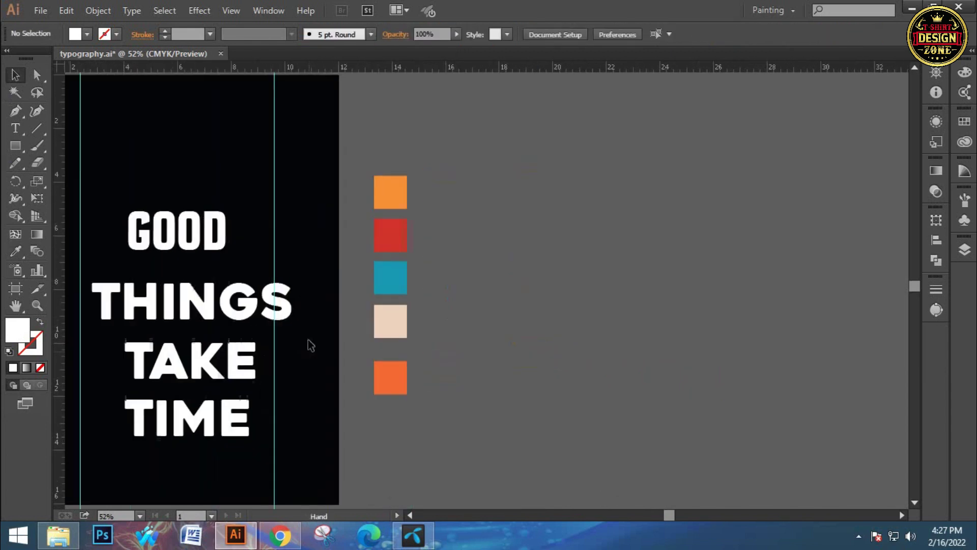
pyautogui.moveTo(173, 234); pyautogui.dragTo(545, 172)
pyautogui.moveTo(558, 174); pyautogui.dragTo(567, 256)
pyautogui.click(545, 182)
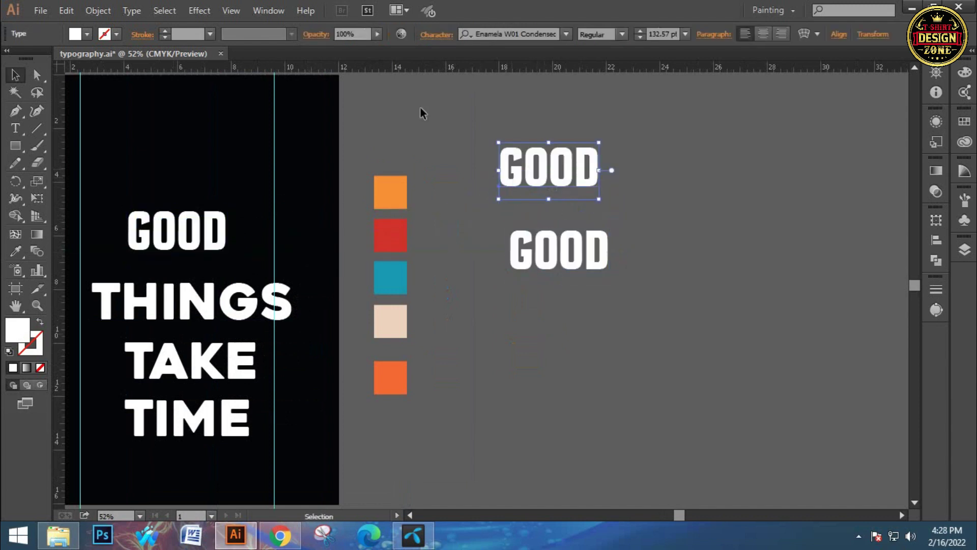
# Replace the upper GOOD copy beside the swatches with its font name, Enamela W01 Condensed Bold.
pyautogui.click(507, 32)
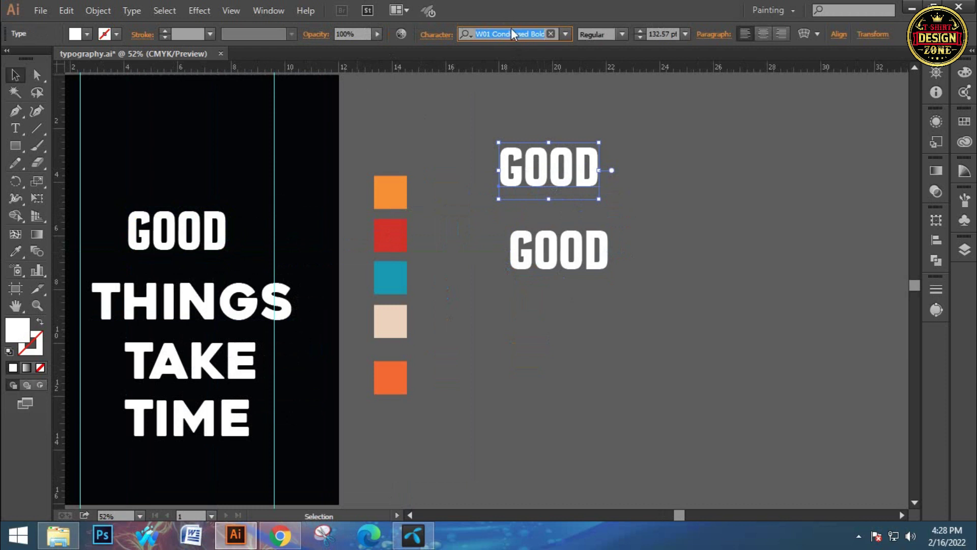
pyautogui.doubleClick(569, 168)
pyautogui.doubleClick(570, 170)
pyautogui.press('Escape')
pyautogui.hotkey('ctrl', 'v')
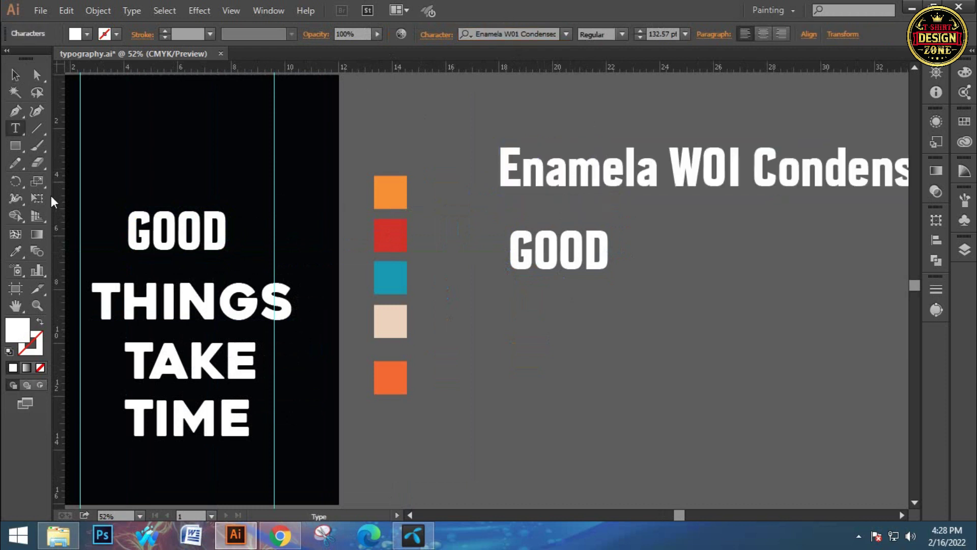
# Copy the font name of THINGS and replace the lower GOOD copy with the text Heavitas.
pyautogui.click(17, 75)
pyautogui.click(193, 302)
pyautogui.click(486, 34)
pyautogui.hotkey('ctrl', 'c')
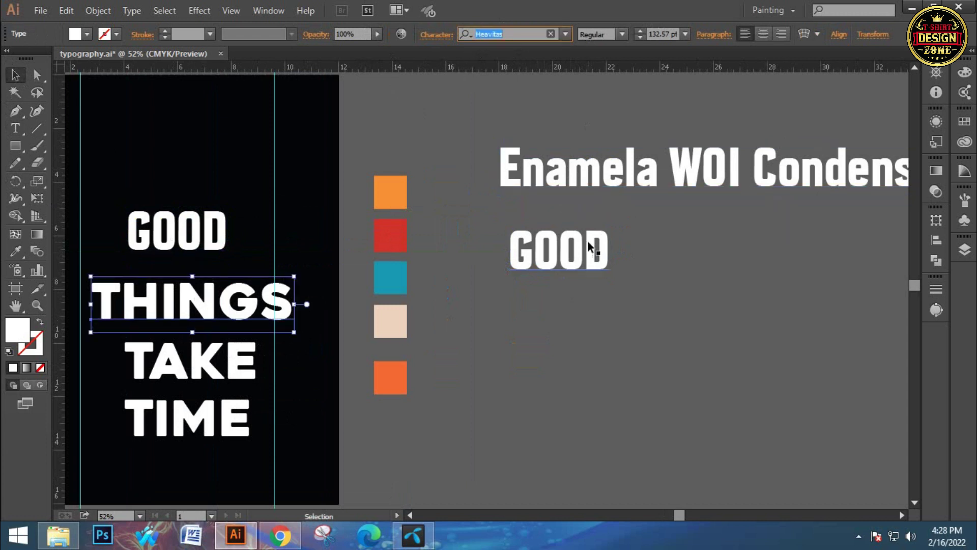
pyautogui.doubleClick(587, 243)
pyautogui.doubleClick(586, 243)
pyautogui.hotkey('ctrl', 'v')
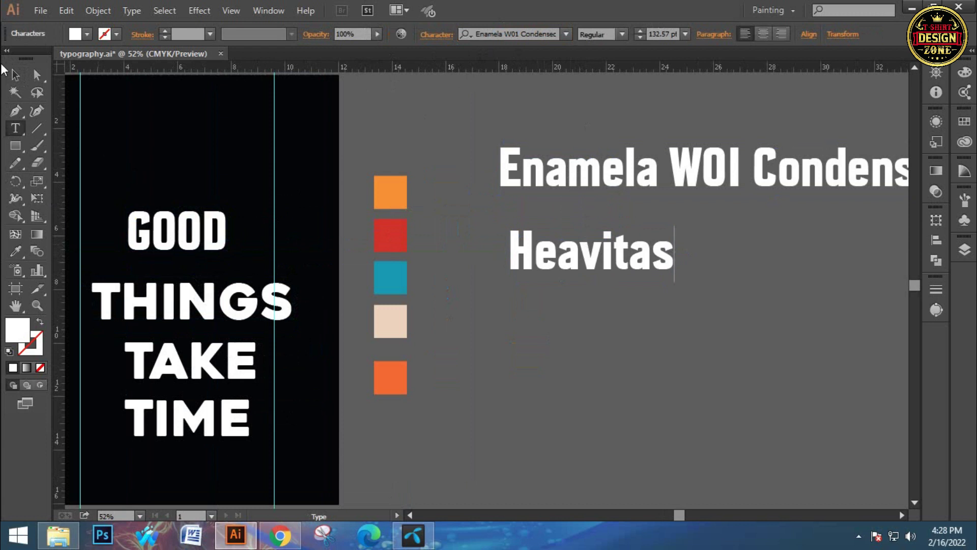
# Move the Heavitas line so it sits centred beneath the Enamela W01 Condensed Bold line.
pyautogui.click(15, 75)
pyautogui.press('space')
pyautogui.moveTo(554, 297); pyautogui.dragTo(278, 285)
pyautogui.click(377, 279)
pyautogui.moveTo(368, 244); pyautogui.dragTo(524, 228)
pyautogui.moveTo(252, 114); pyautogui.dragTo(501, 363)
pyautogui.click(502, 363)
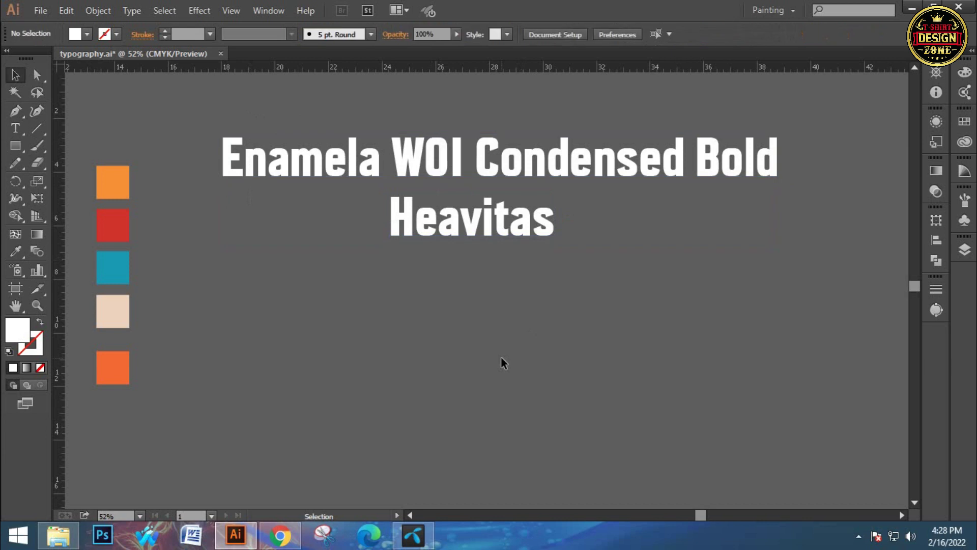
# Delete the two font-name text lines beside the swatches.
pyautogui.moveTo(331, 125); pyautogui.dragTo(496, 286)
pyautogui.press('Delete')
pyautogui.hscroll(-10, 499, 288)
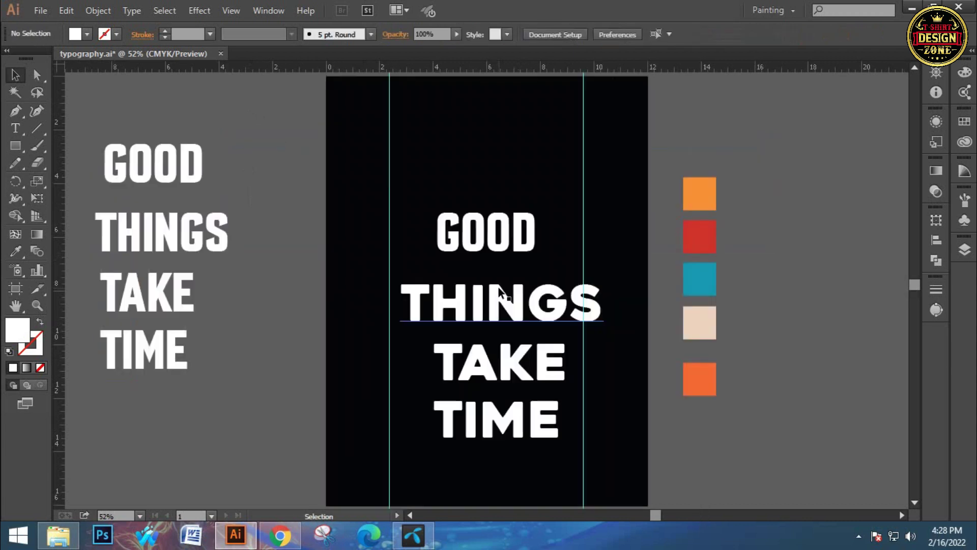
# Convert the artboard's four words to outlines and align them on their horizontal centres.
pyautogui.moveTo(436, 153); pyautogui.dragTo(520, 451)
pyautogui.rightClick(498, 305)
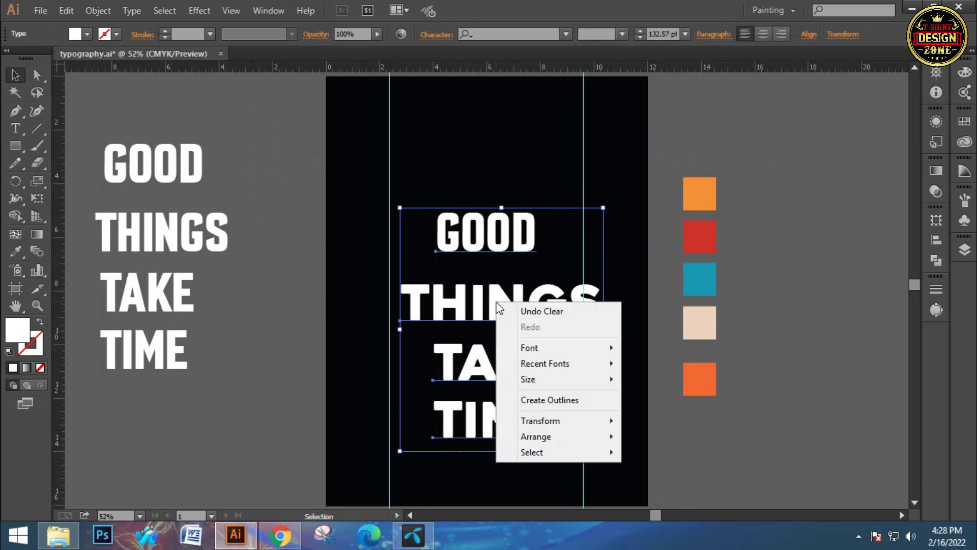
pyautogui.click(524, 399)
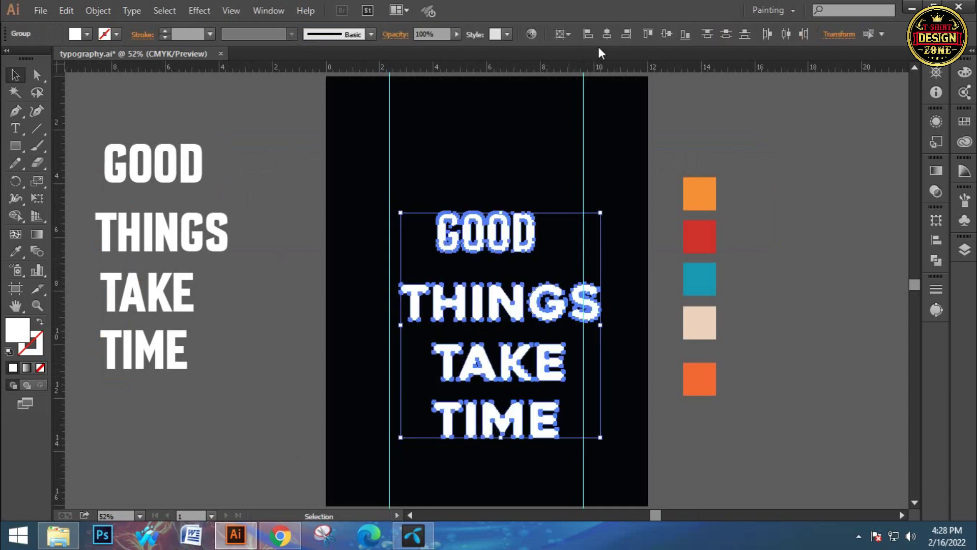
pyautogui.click(606, 34)
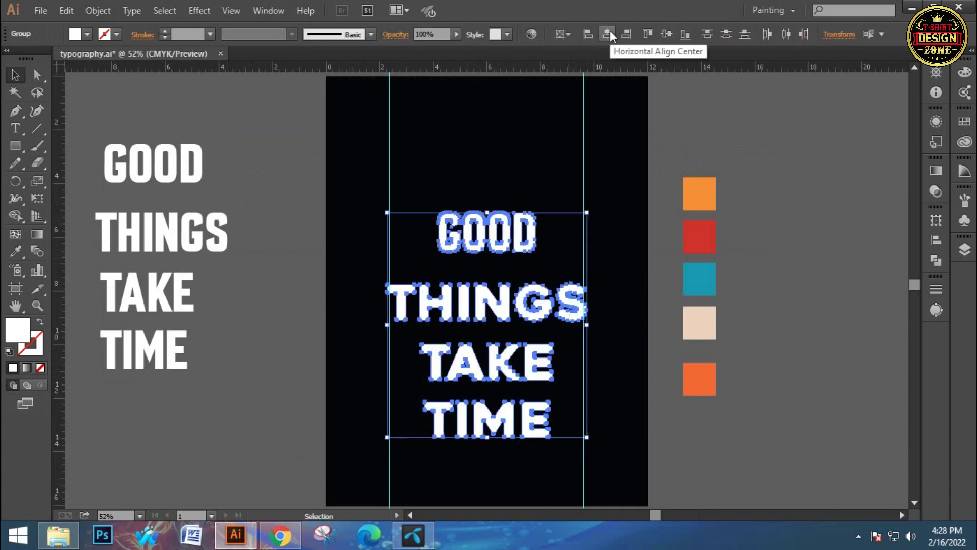
pyautogui.click(602, 234)
# Enlarge GOOD proportionally from its centre until it spans the width between the two vertical guides.
pyautogui.scroll(3, 529, 234)
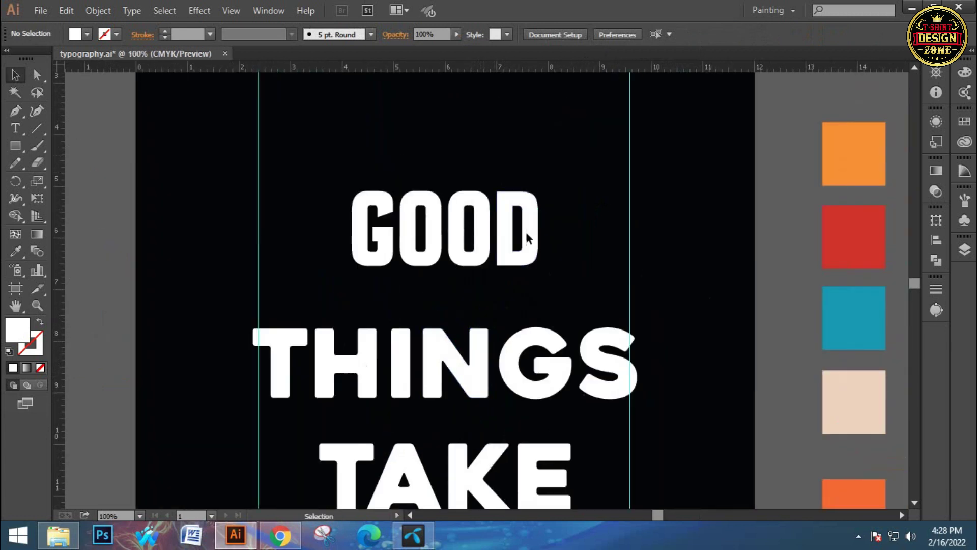
pyautogui.click(527, 235)
pyautogui.moveTo(538, 267); pyautogui.dragTo(631, 332)
pyautogui.click(667, 292)
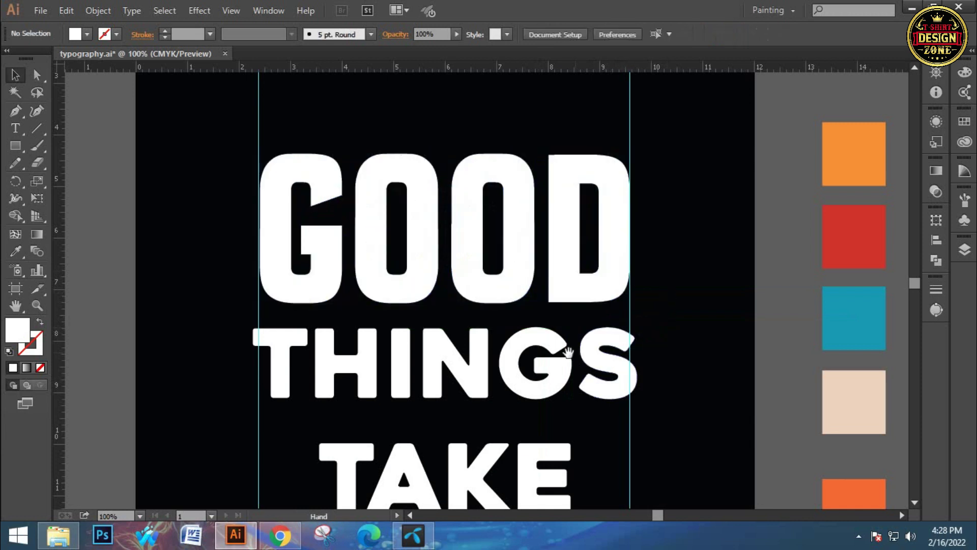
pyautogui.moveTo(519, 184); pyautogui.dragTo(507, 163)
pyautogui.click(498, 197)
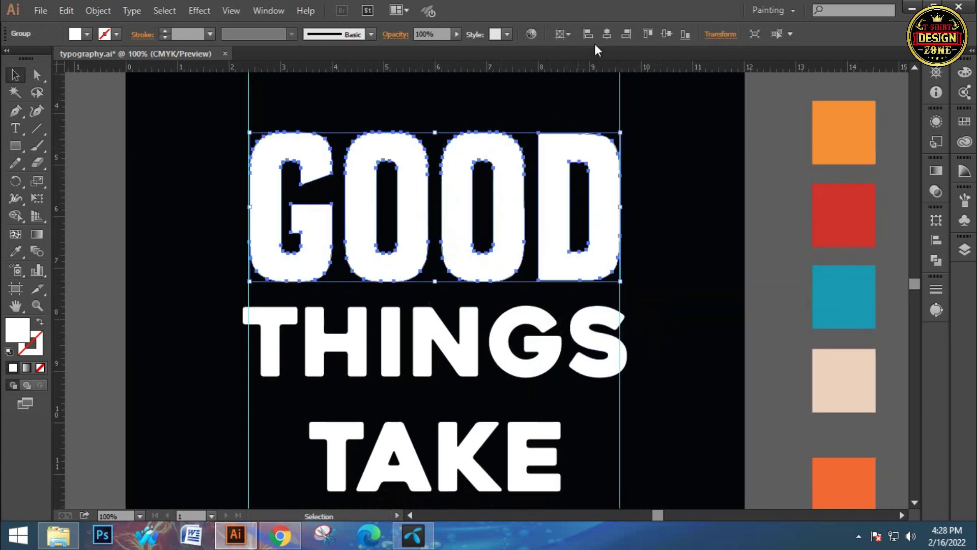
pyautogui.click(636, 195)
# Scale THINGS down slightly from its centre so it fits between the two vertical guides.
pyautogui.moveTo(477, 217); pyautogui.dragTo(462, 141)
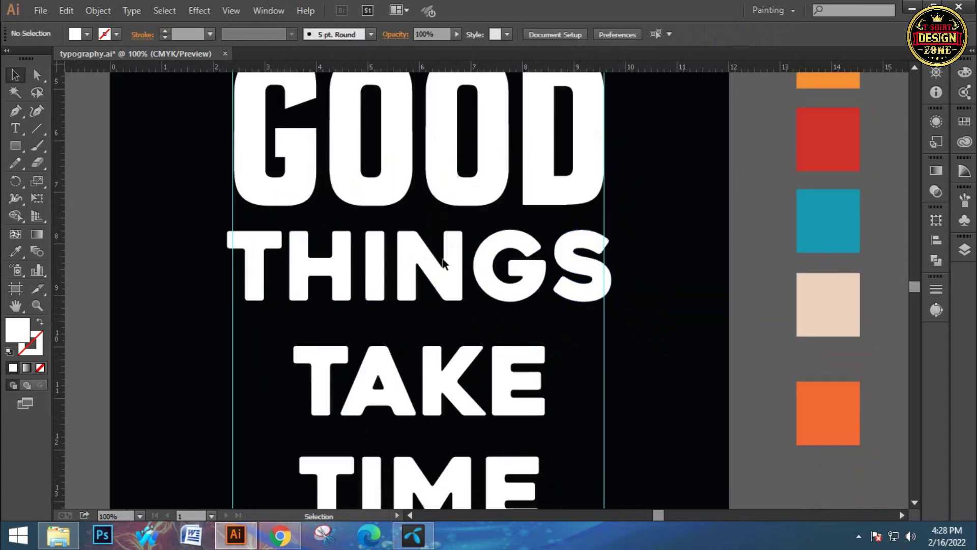
pyautogui.click(514, 293)
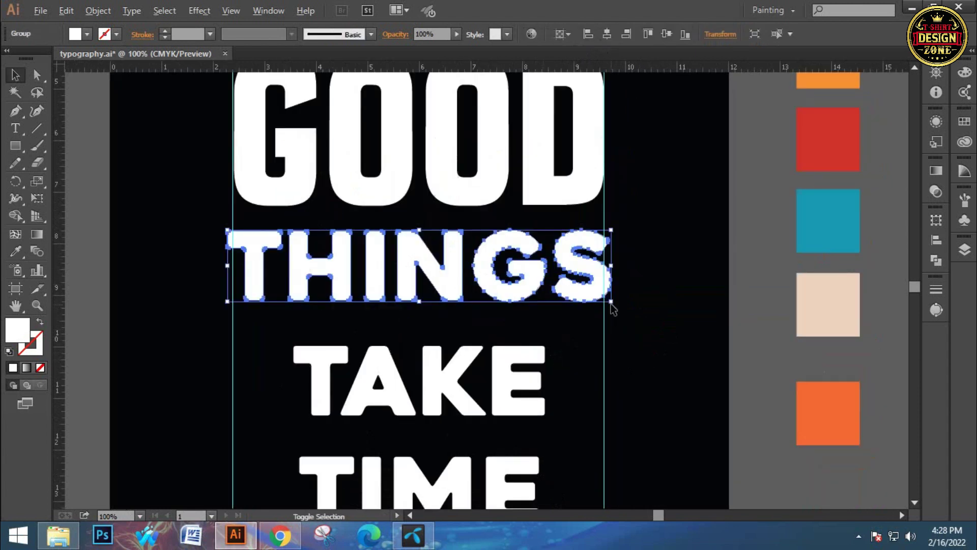
pyautogui.moveTo(611, 301); pyautogui.dragTo(604, 300)
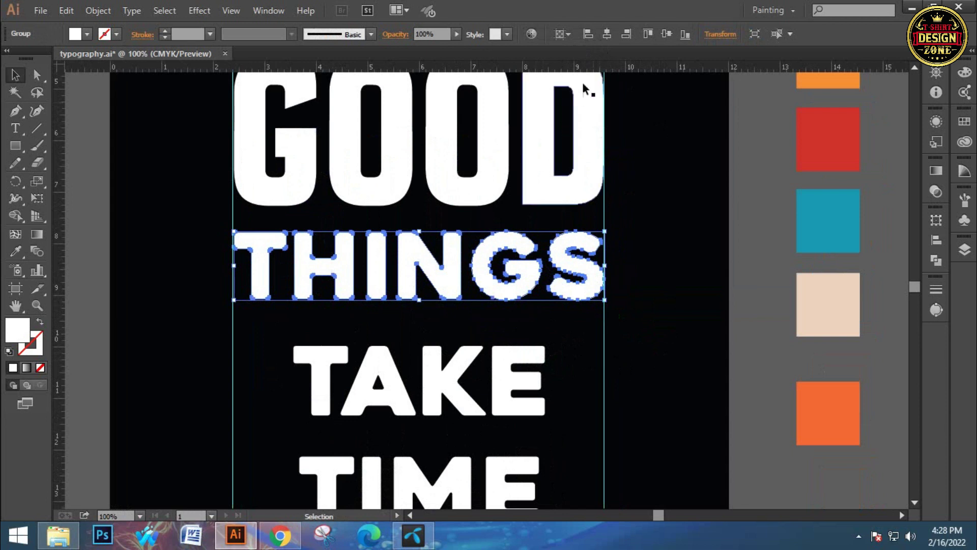
# Align the left vertical guide exactly with the left edge of the T in THINGS.
pyautogui.press('z')
pyautogui.click(333, 266)
pyautogui.click(528, 283)
pyautogui.press('v')
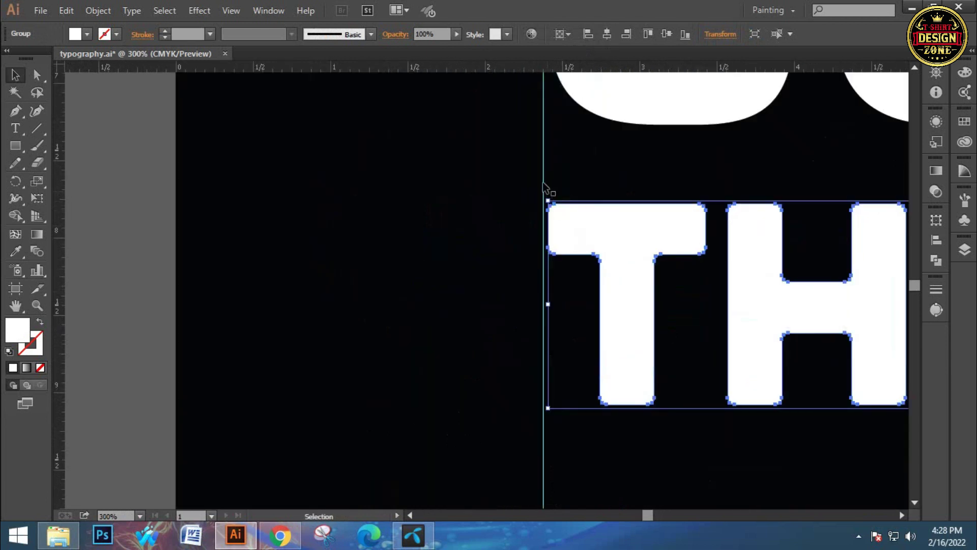
pyautogui.click(527, 302)
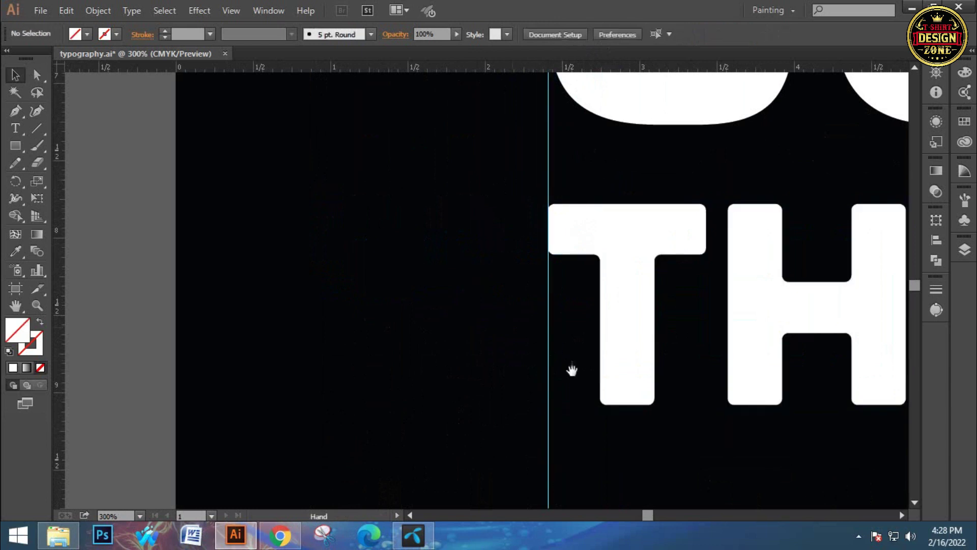
# Enlarge TAKE and TIME together from their centre until TAKE spans the width between the guides.
pyautogui.scroll(-5, 445, 222)
pyautogui.hscroll(5, 445, 222)
pyautogui.hotkey('ctrl', '0')
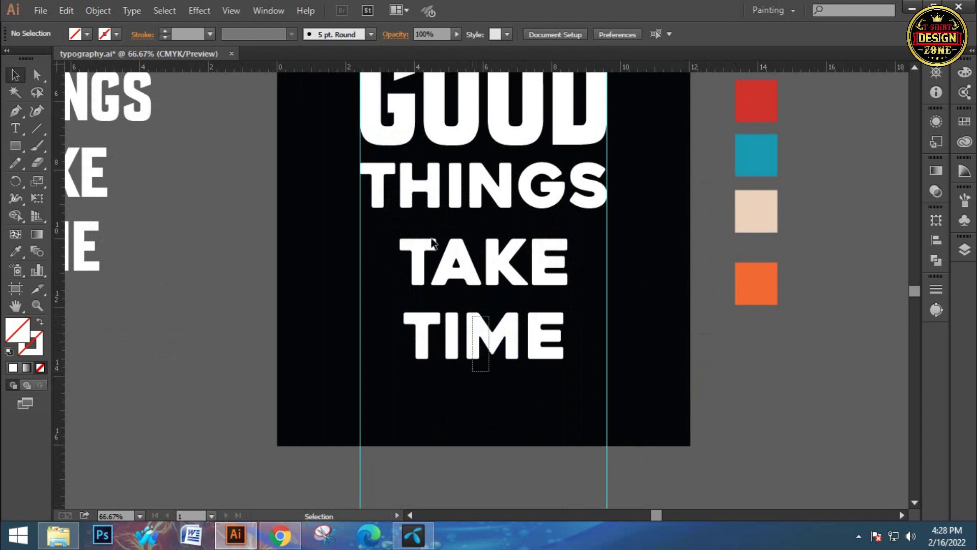
pyautogui.click(433, 242)
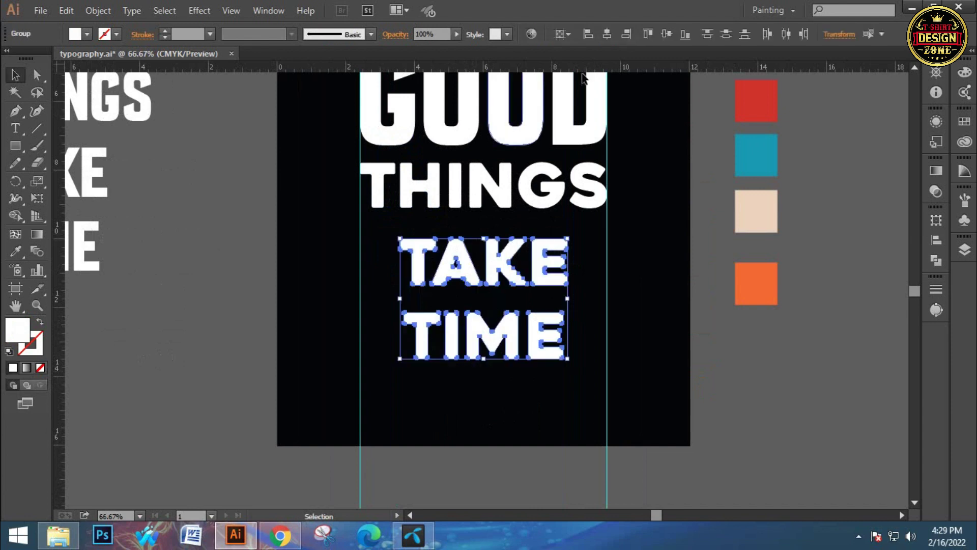
pyautogui.moveTo(568, 300); pyautogui.dragTo(606, 322)
pyautogui.click(570, 303)
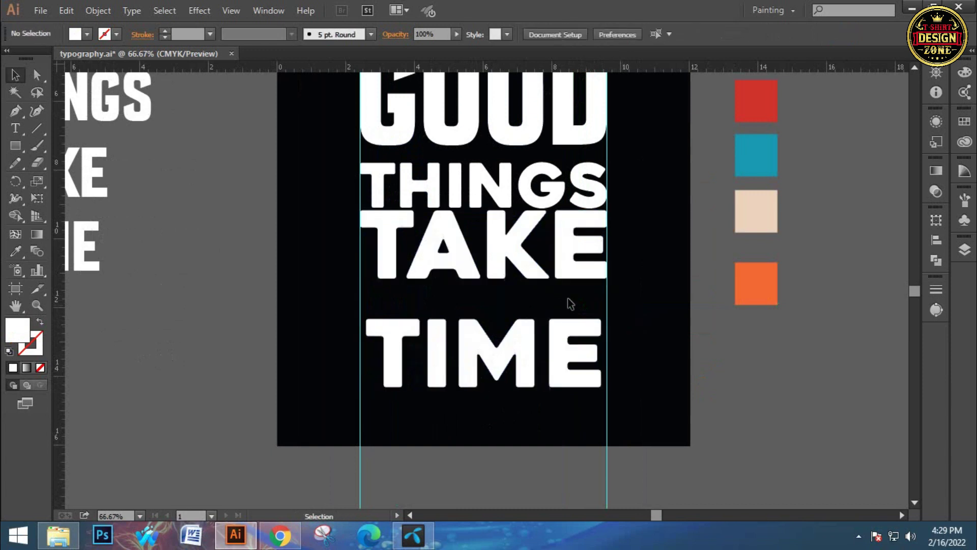
# Nudge TAKE down to leave a small gap below THINGS.
pyautogui.click(470, 275)
pyautogui.hotkey('shift', 'Down')
pyautogui.hotkey('shift', 'Down')
pyautogui.click(582, 401)
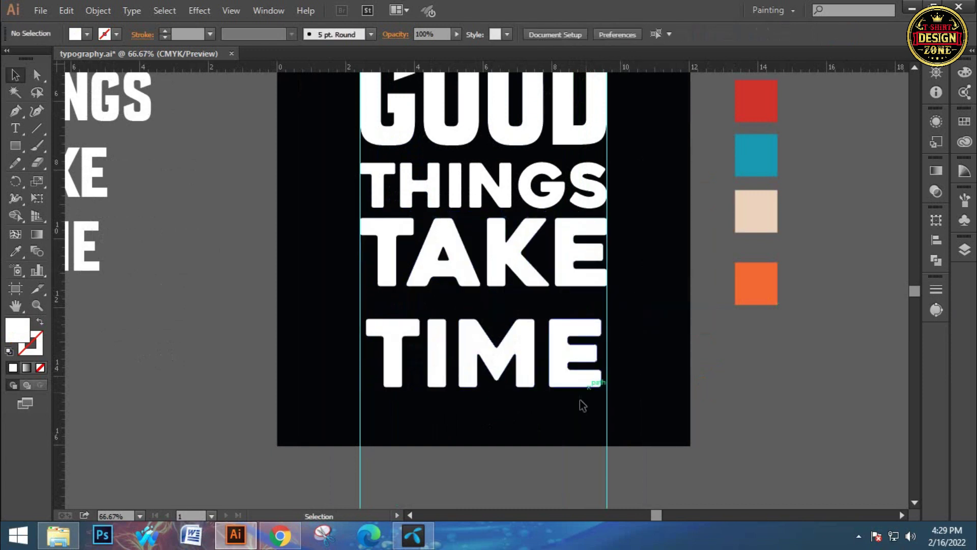
# Move TIME up close beneath TAKE, keeping it horizontally centred.
pyautogui.click(496, 365)
pyautogui.moveTo(496, 364); pyautogui.dragTo(492, 339)
pyautogui.click(608, 34)
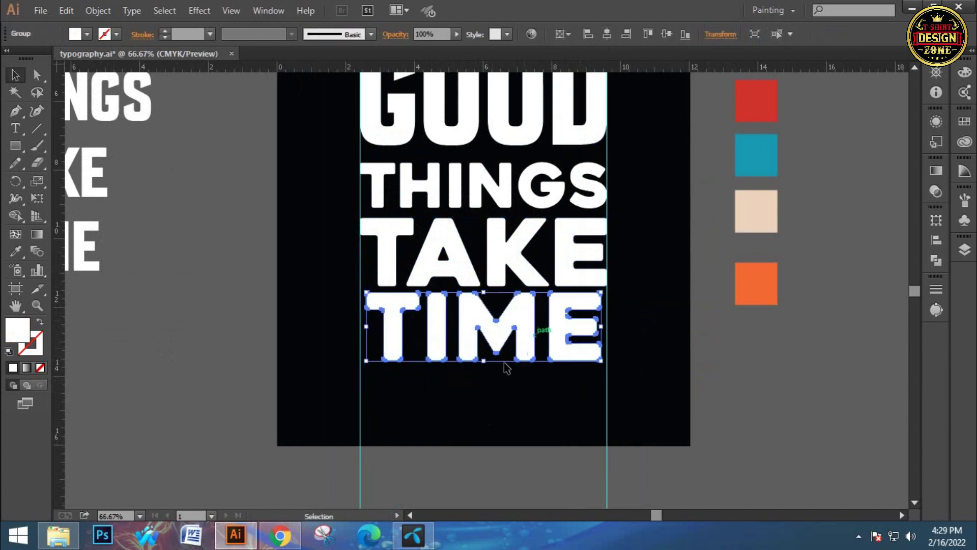
# Enlarge TIME from its centre until its edges meet the left and right guides.
pyautogui.hotkey('ctrl', '=')
pyautogui.moveTo(662, 301); pyautogui.dragTo(666, 308)
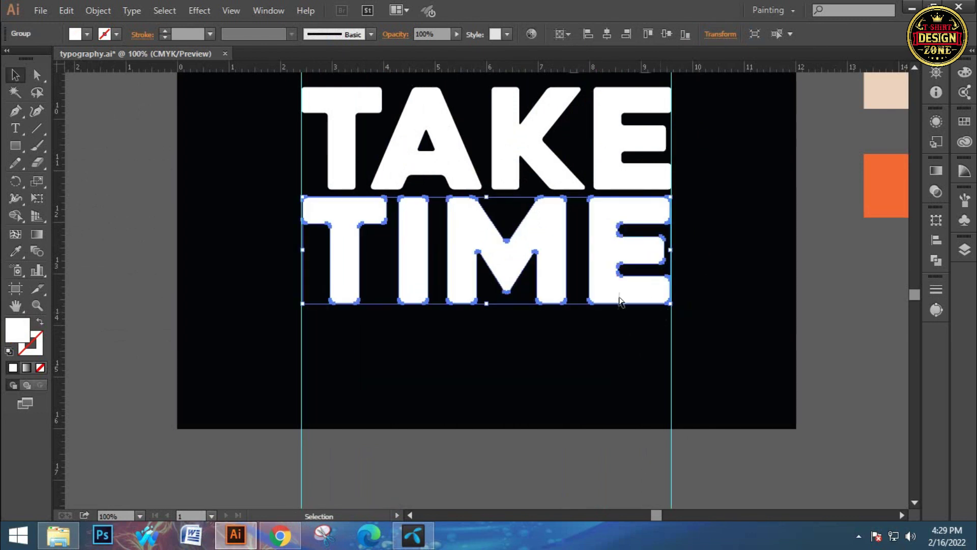
pyautogui.hotkey('ctrl', '=')
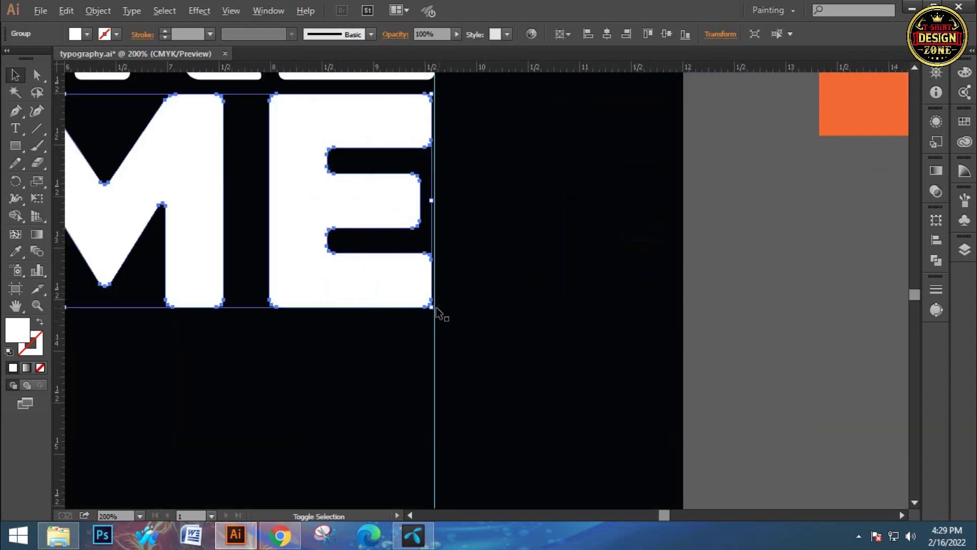
pyautogui.moveTo(431, 305); pyautogui.dragTo(444, 307)
pyautogui.click(493, 290)
pyautogui.hotkey('ctrl', '0')
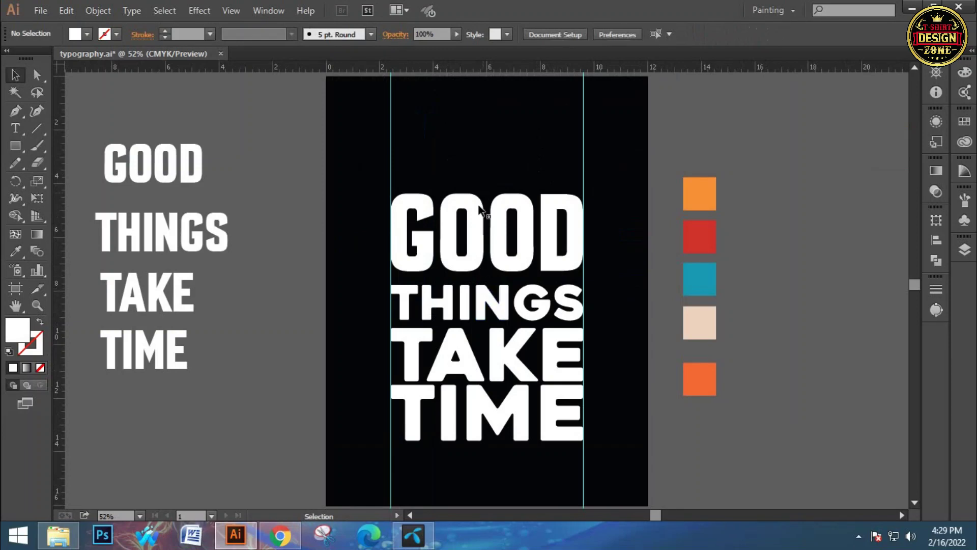
# Nudge THINGS up close beneath GOOD, leaving a narrow gap between the two words.
pyautogui.click(478, 299)
pyautogui.press('Up')
pyautogui.press('Up')
pyautogui.press('Up')
pyautogui.press('Up')
pyautogui.press('Up')
pyautogui.press('Up')
pyautogui.press('Up')
pyautogui.press('Up')
pyautogui.press('Up')
pyautogui.press('Up')
pyautogui.press('Up')
pyautogui.press('Up')
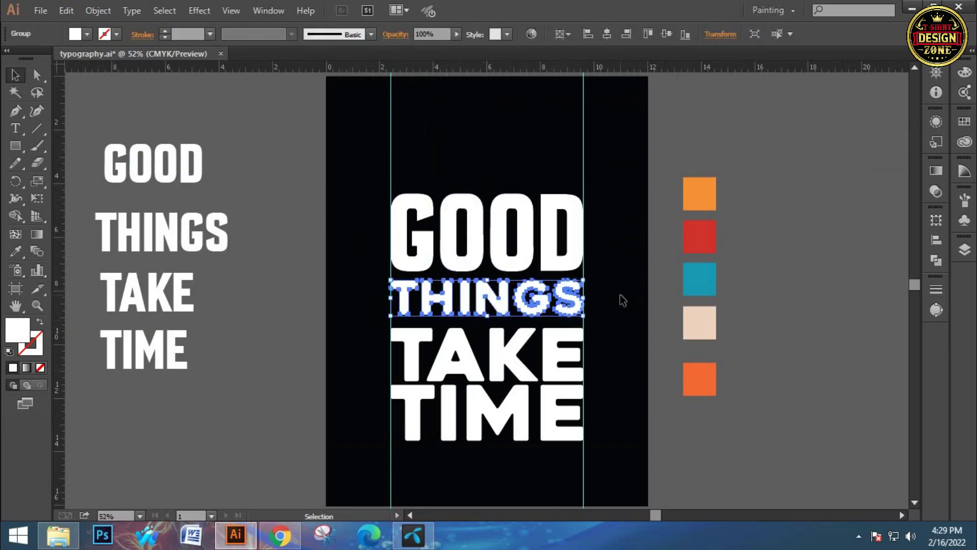
pyautogui.click(586, 321)
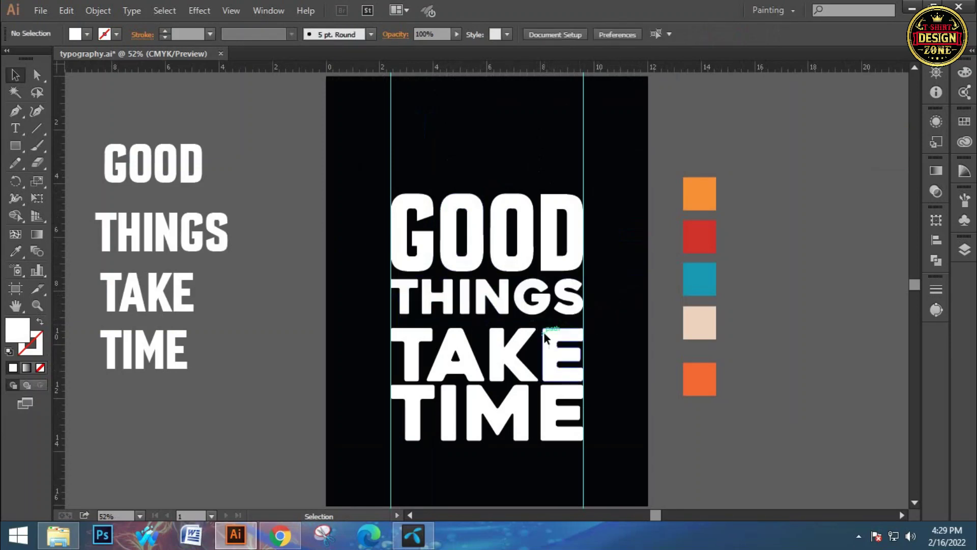
# Nudge TAKE up beneath THINGS until only a narrow gap remains between them.
pyautogui.click(567, 350)
pyautogui.press('Up')
pyautogui.press('Up')
pyautogui.press('Up')
pyautogui.press('Up')
pyautogui.press('Up')
pyautogui.press('Up')
pyautogui.press('Up')
pyautogui.press('Up')
pyautogui.press('Up')
pyautogui.press('Up')
pyautogui.press('Up')
pyautogui.press('Up')
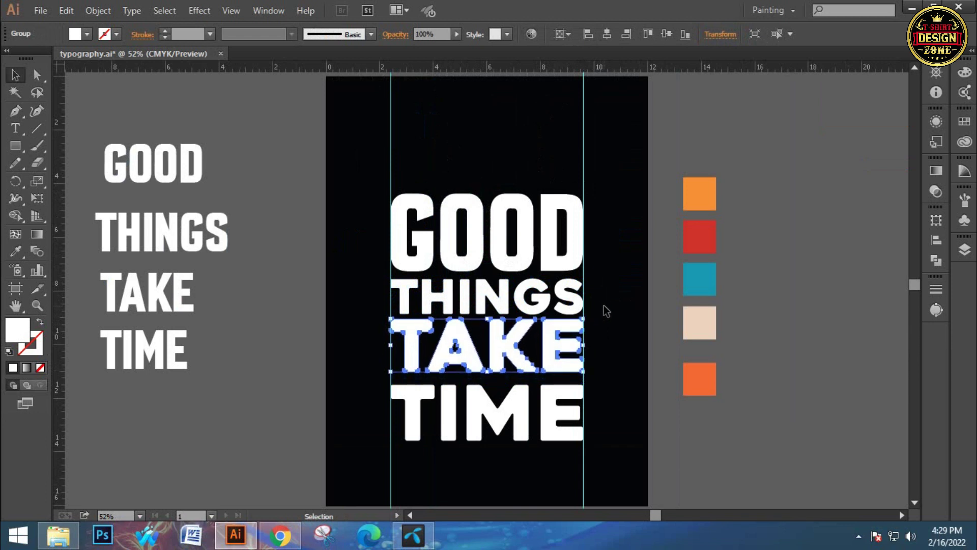
pyautogui.press('Down')
pyautogui.press('Down')
pyautogui.press('Down')
pyautogui.press('Down')
pyautogui.press('Down')
# Nudge TIME up beneath TAKE, leaving a narrow gap like those between the other words.
pyautogui.click(584, 402)
pyautogui.press('Up')
pyautogui.press('Up')
pyautogui.press('Up')
pyautogui.press('Up')
pyautogui.press('Up')
pyautogui.press('Up')
pyautogui.press('Up')
pyautogui.press('Up')
pyautogui.press('Up')
pyautogui.press('Up')
pyautogui.press('Up')
pyautogui.press('Up')
pyautogui.press('Up')
pyautogui.press('Up')
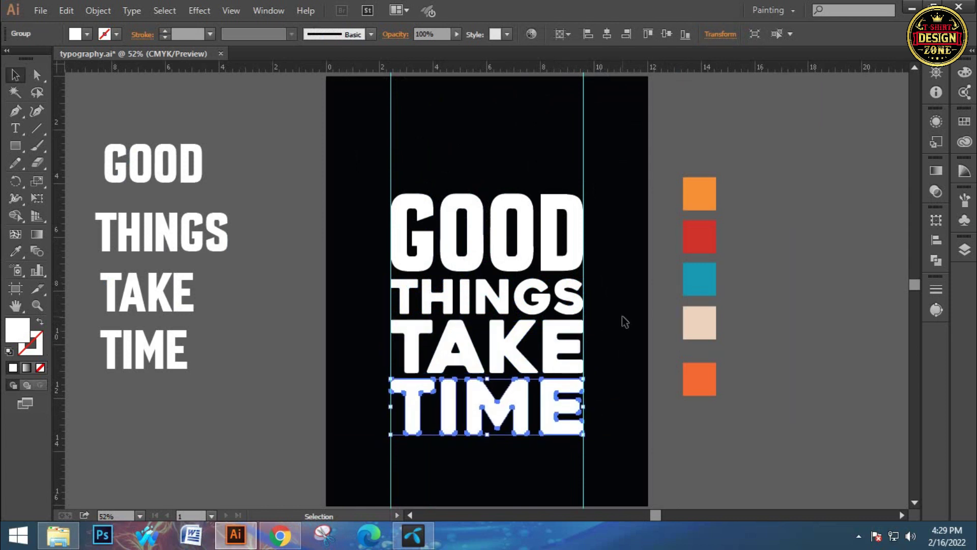
pyautogui.click(621, 316)
# Nudge GOOD down slightly to even out the gap above THINGS.
pyautogui.moveTo(518, 224); pyautogui.dragTo(517, 223)
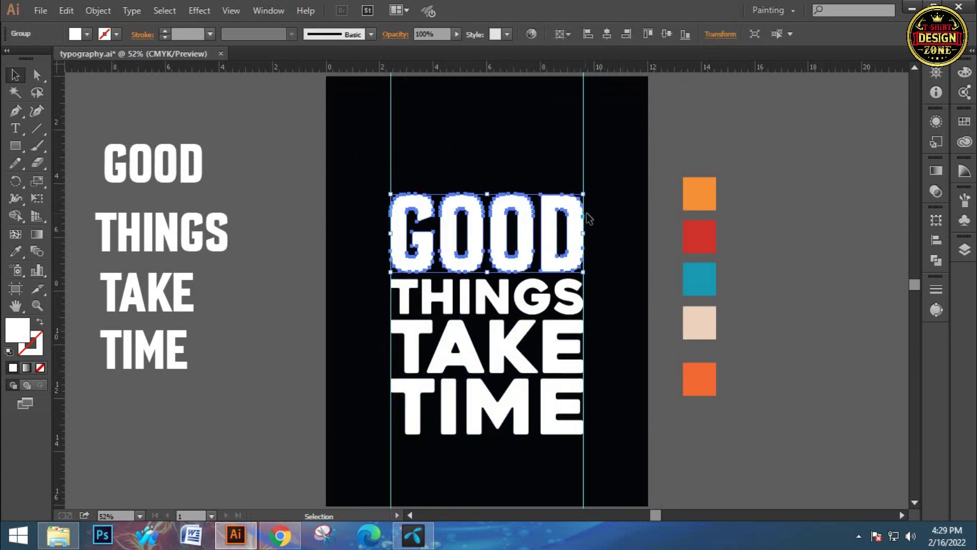
pyautogui.click(618, 227)
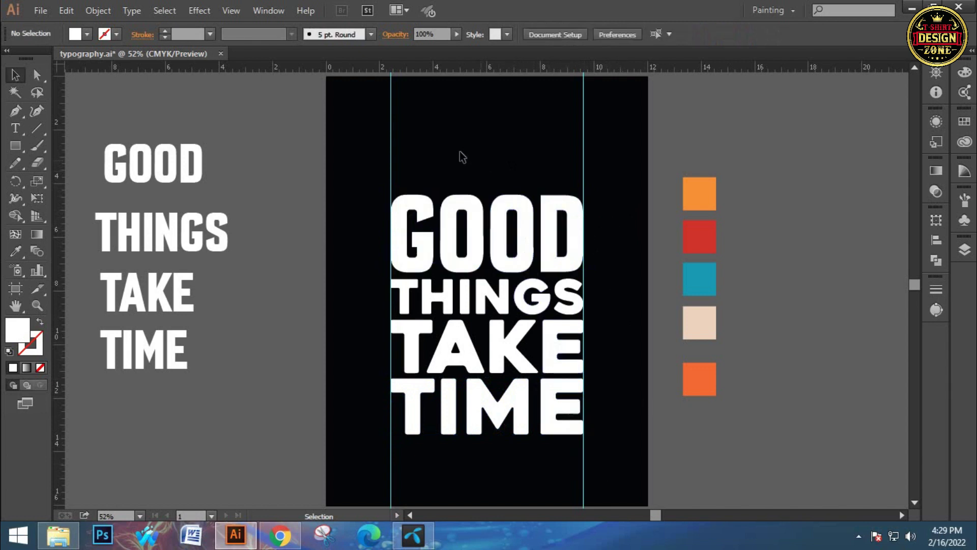
pyautogui.moveTo(469, 151); pyautogui.dragTo(520, 216)
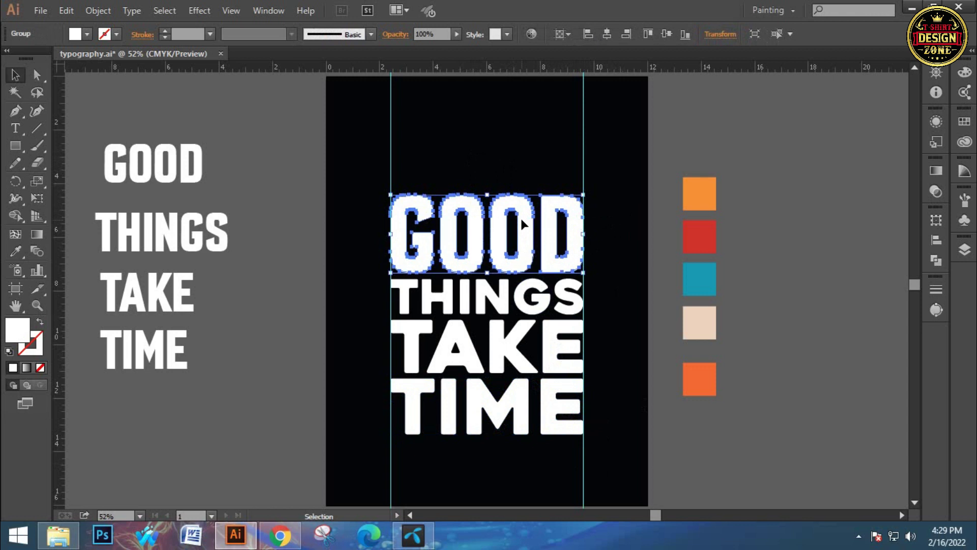
pyautogui.moveTo(438, 152); pyautogui.dragTo(558, 437)
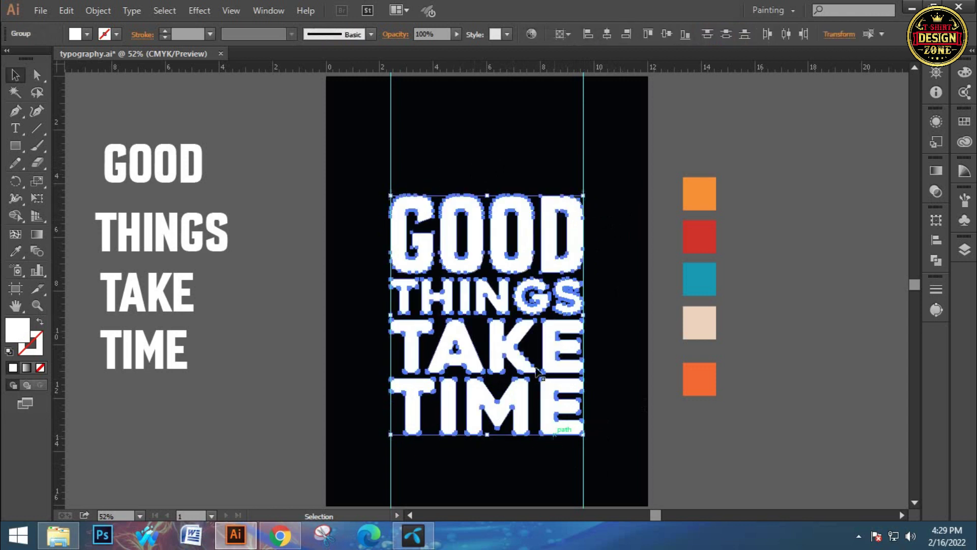
pyautogui.click(616, 157)
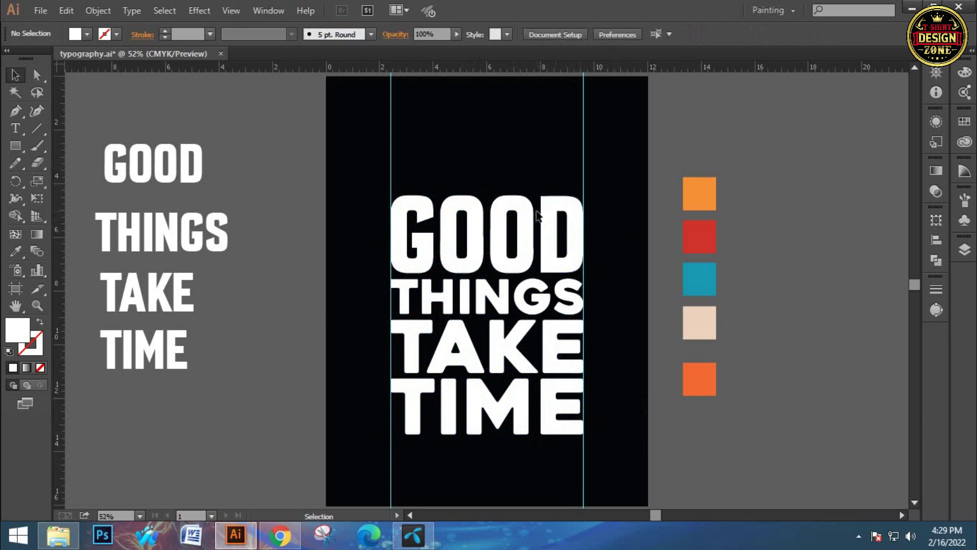
# Draw a straight diagonal line descending from above GOOD, across the lettering, to beyond the artboard's right edge.
pyautogui.click(37, 128)
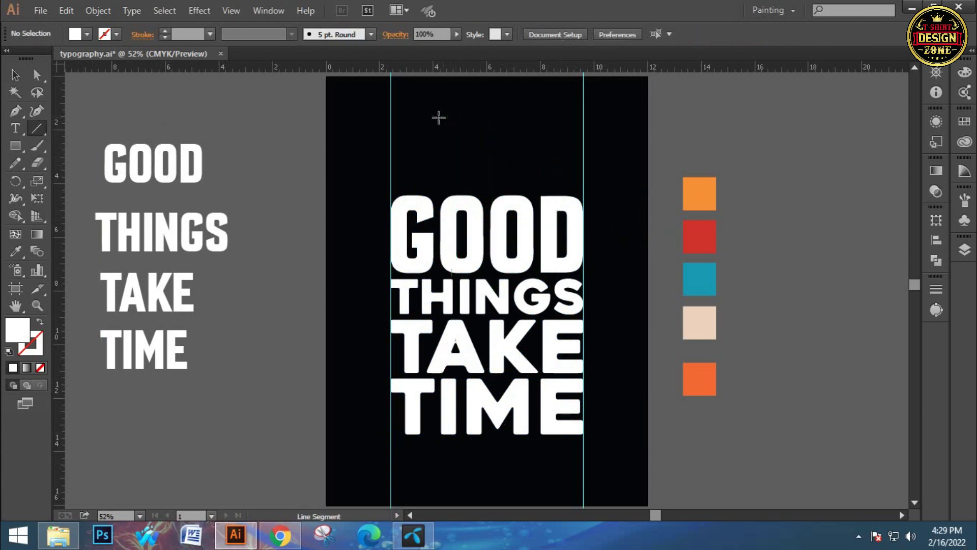
pyautogui.moveTo(417, 102)
pyautogui.mouseDown()
pyautogui.moveTo(695, 392)
pyautogui.moveTo(753, 372)
pyautogui.mouseUp()
pyautogui.click(15, 75)
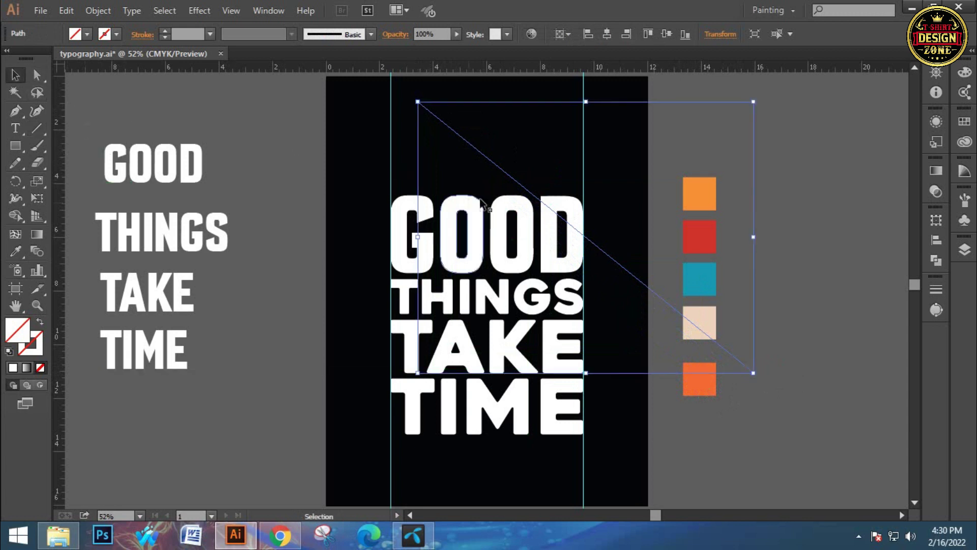
# Copy the diagonal line down and to the left, repeating the copy twice to get four evenly spaced parallel lines.
pyautogui.moveTo(496, 171); pyautogui.dragTo(442, 219)
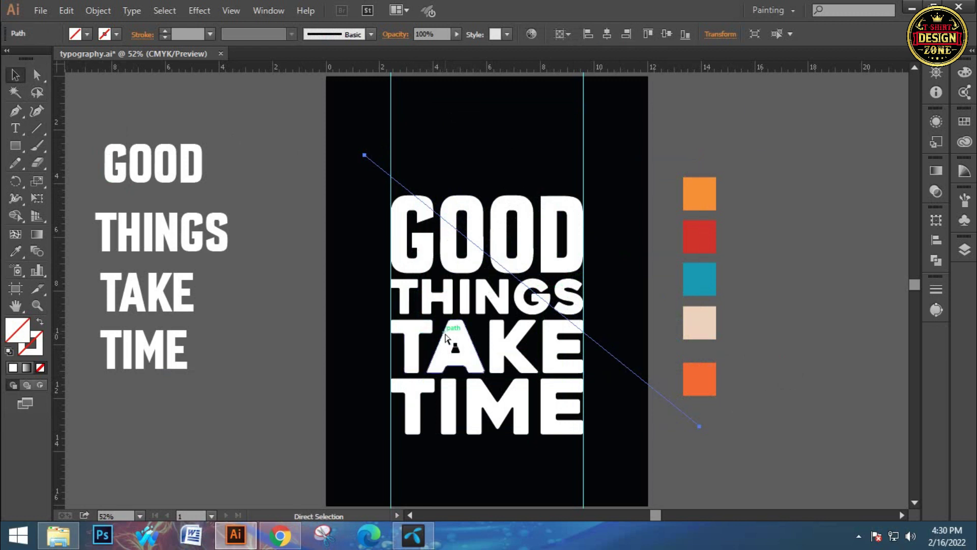
pyautogui.hotkey('ctrl', 'd')
pyautogui.hotkey('ctrl', 'd')
pyautogui.press('v')
# Group the four diagonal lines and scale the group down slightly from its centre.
pyautogui.moveTo(246, 97); pyautogui.dragTo(340, 355)
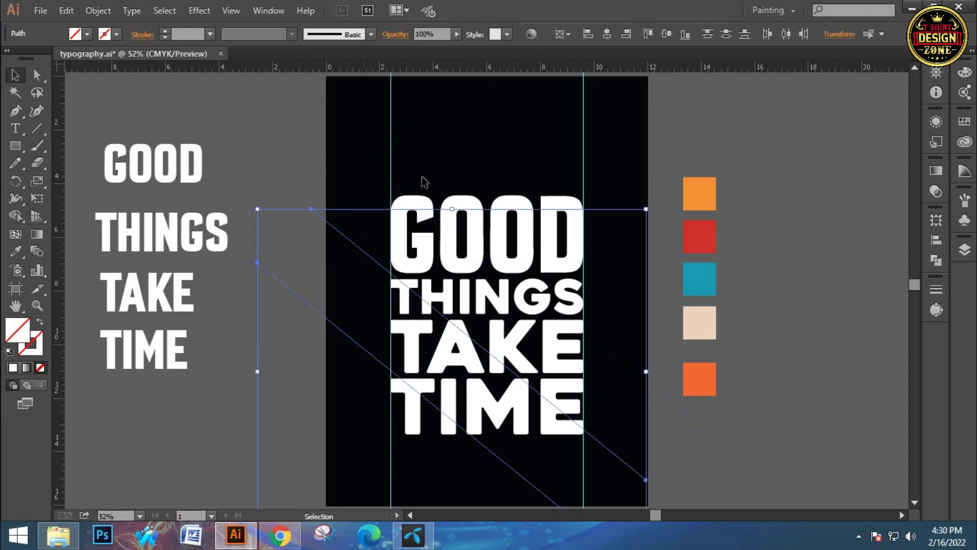
pyautogui.moveTo(375, 194); pyautogui.dragTo(375, 194)
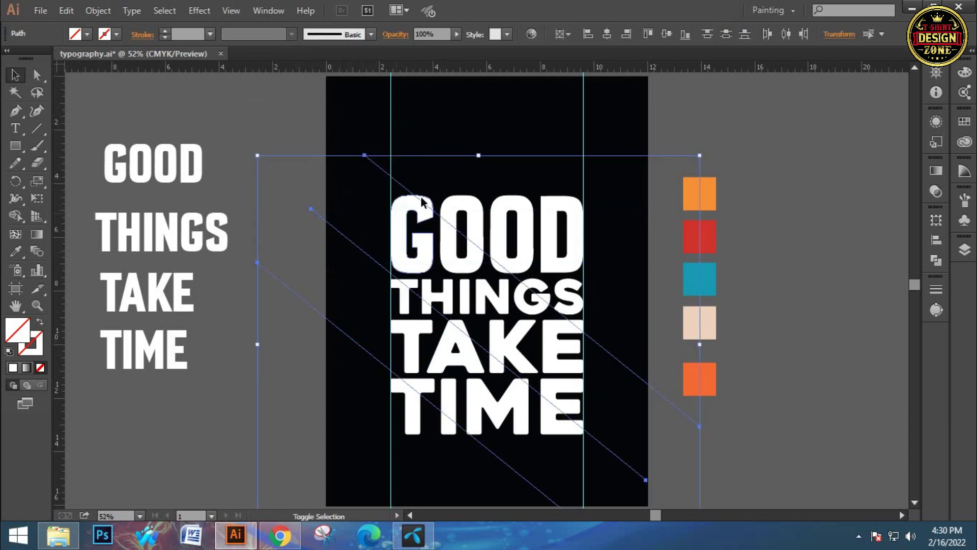
pyautogui.moveTo(454, 104); pyautogui.dragTo(514, 168)
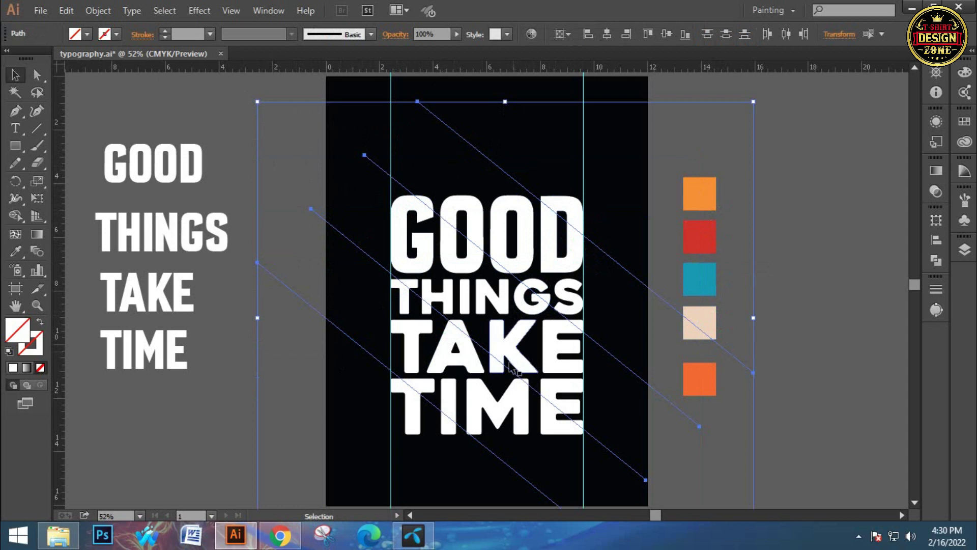
pyautogui.press('a')
pyautogui.press('v')
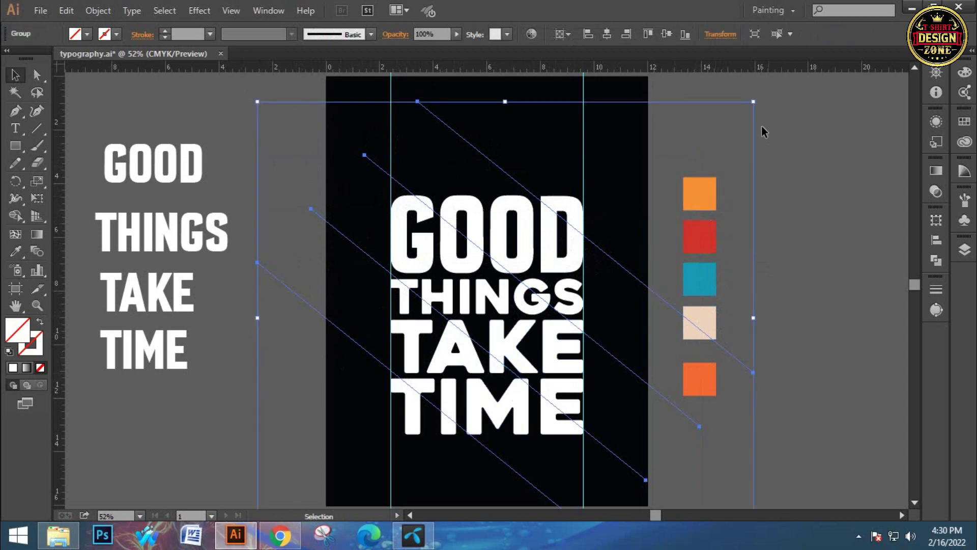
pyautogui.moveTo(754, 102); pyautogui.dragTo(739, 138)
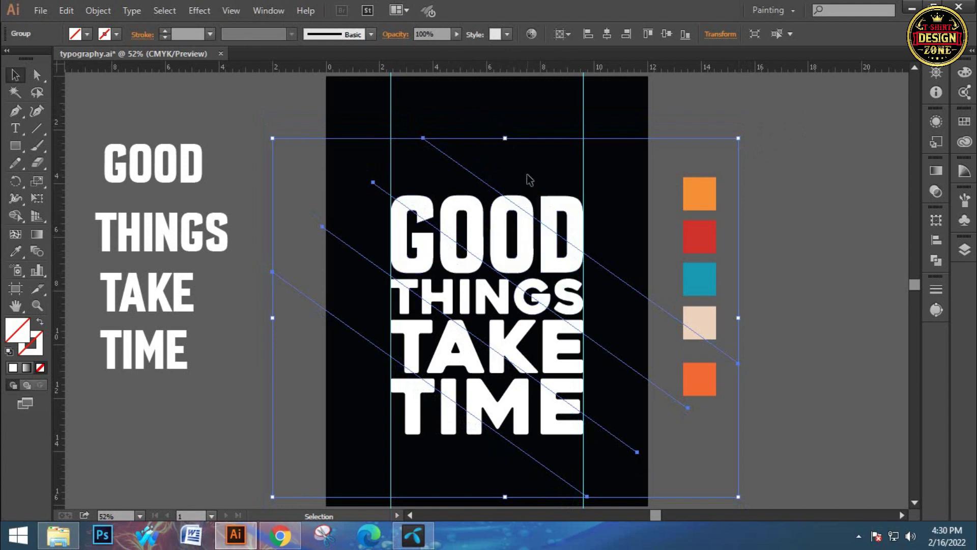
pyautogui.click(453, 155)
# Place a backup copy of the lettering and diagonal lines beyond the colour swatches beside the artboard.
pyautogui.moveTo(451, 124); pyautogui.dragTo(414, 427)
pyautogui.hotkey('ctrl', '-')
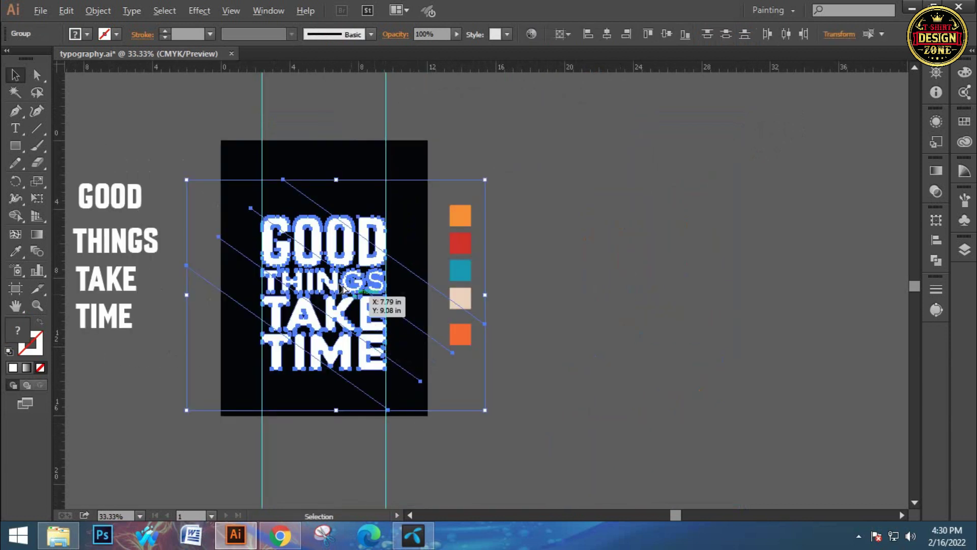
pyautogui.moveTo(393, 280); pyautogui.dragTo(692, 300)
pyautogui.click(465, 139)
pyautogui.hotkey('ctrl', '+')
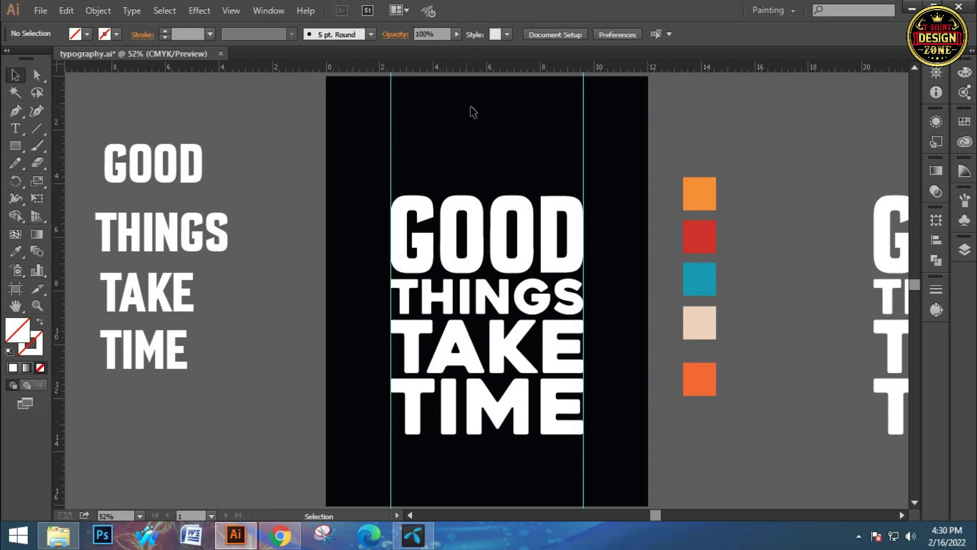
# Give the diagonal line group on the artboard a black stroke and expand its fill and stroke.
pyautogui.moveTo(326, 143); pyautogui.dragTo(368, 294)
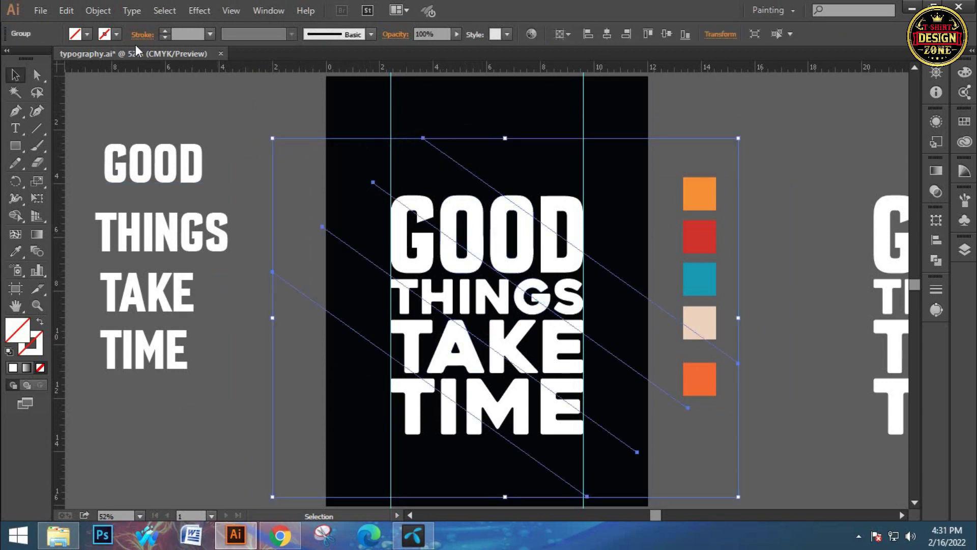
pyautogui.click(116, 34)
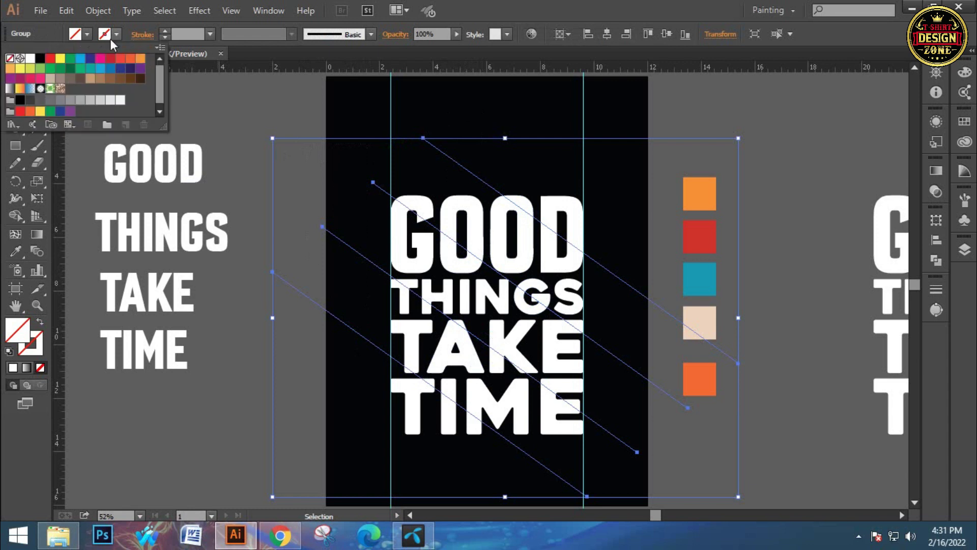
pyautogui.click(39, 60)
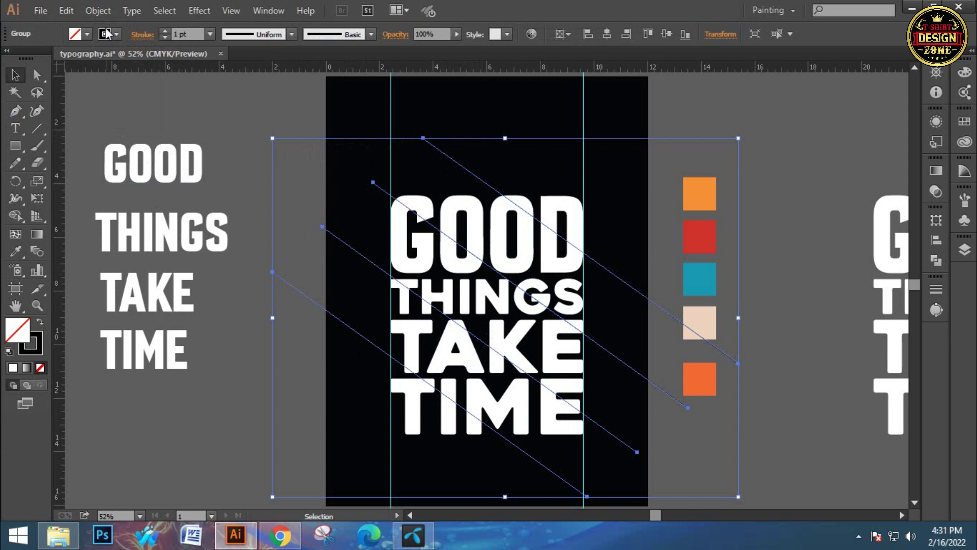
pyautogui.click(98, 10)
pyautogui.click(134, 164)
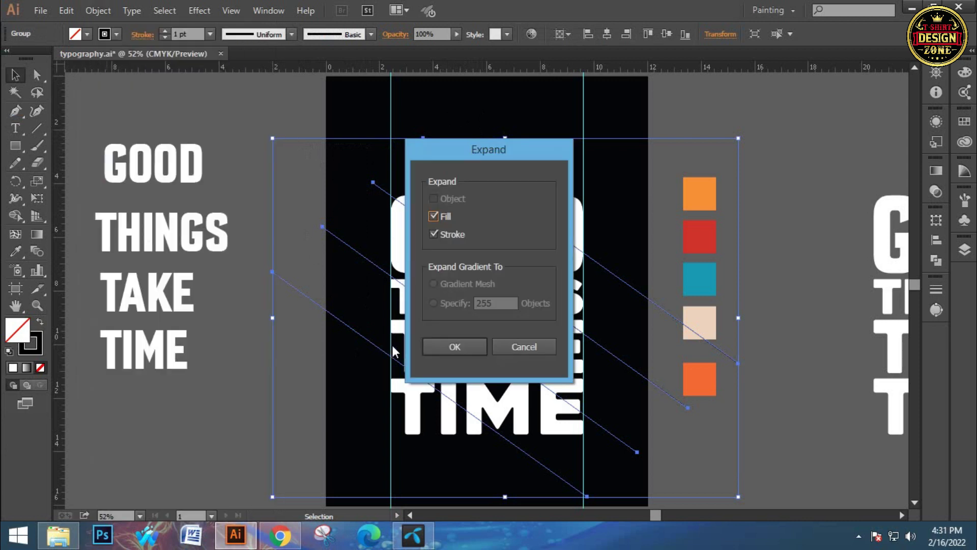
pyautogui.click(450, 350)
# Divide the lettering with the expanded diagonal lines using Pathfinder and ungroup the resulting pieces.
pyautogui.moveTo(442, 105); pyautogui.dragTo(528, 486)
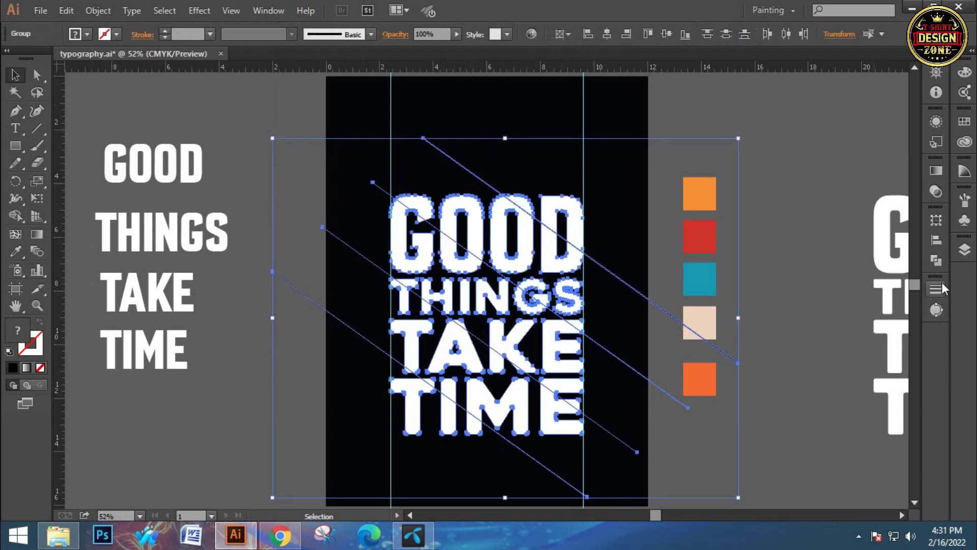
pyautogui.click(937, 261)
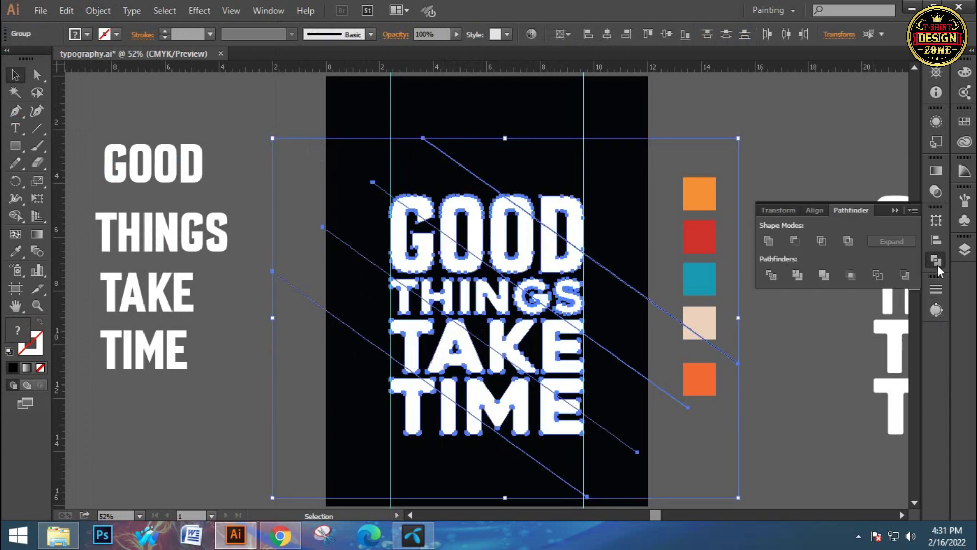
pyautogui.click(772, 275)
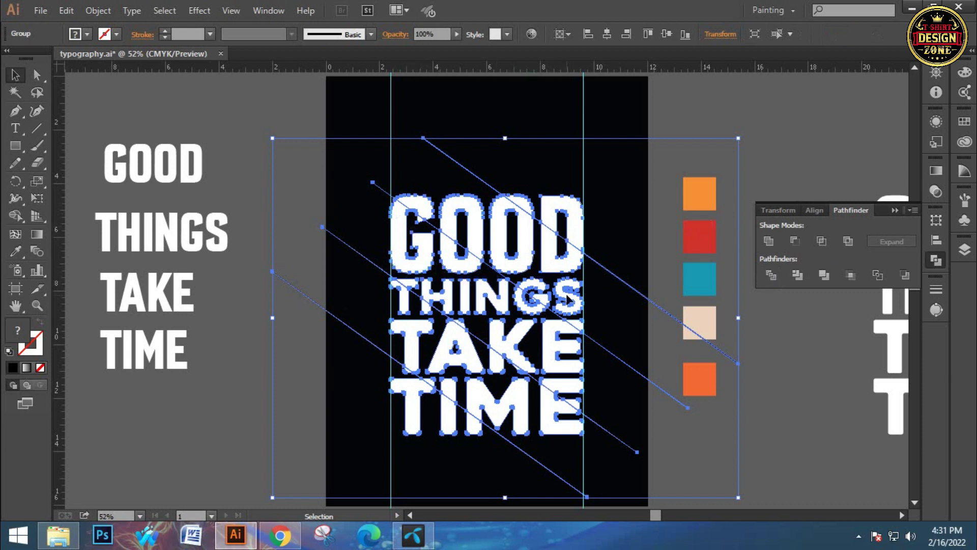
pyautogui.rightClick(518, 240)
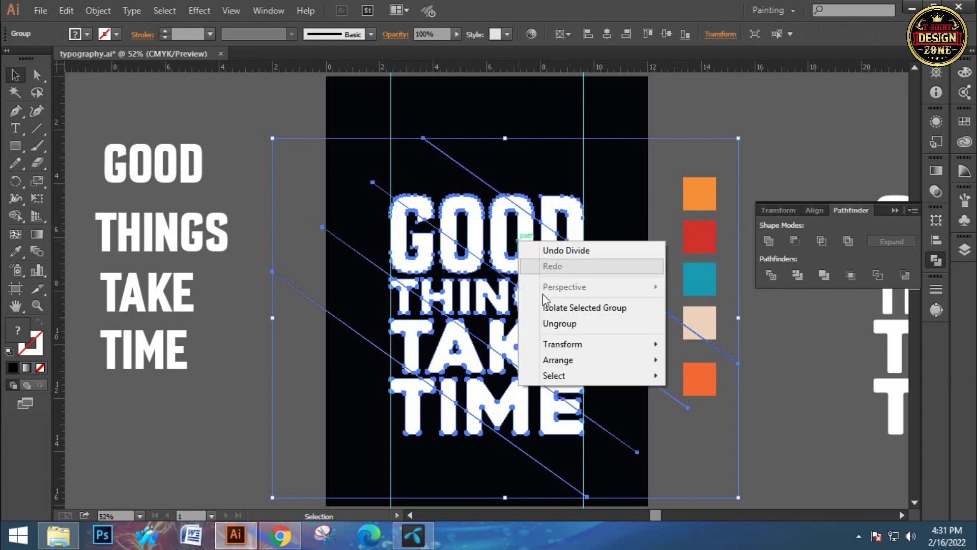
pyautogui.click(557, 324)
pyautogui.click(481, 149)
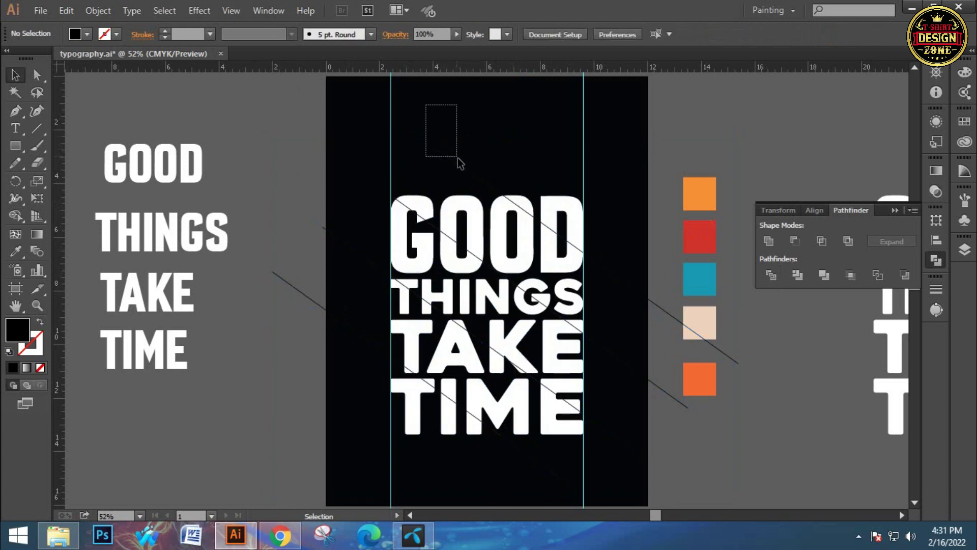
# Delete the leftover diagonal line segments outside the upper-left side of the lettering.
pyautogui.moveTo(457, 158); pyautogui.dragTo(458, 159)
pyautogui.press('Delete')
pyautogui.moveTo(343, 147); pyautogui.dragTo(397, 214)
pyautogui.press('Delete')
pyautogui.click(338, 290)
pyautogui.press('Delete')
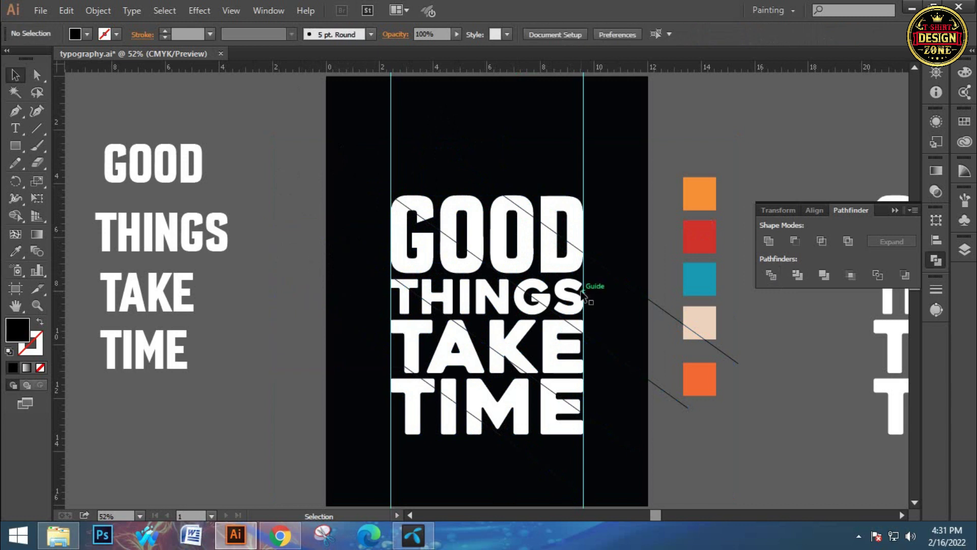
# Undo the segment deletions, the ungrouping and the Divide operation on the lettering.
pyautogui.press('a')
pyautogui.click(583, 295)
pyautogui.keyDown('shift'); pyautogui.click(583, 295); pyautogui.keyUp('shift')
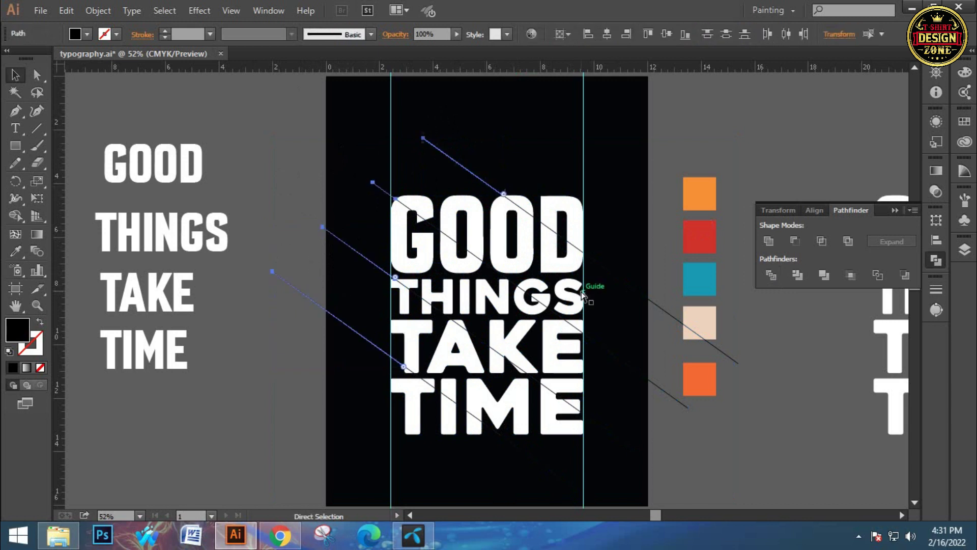
pyautogui.hotkey('ctrl', 'a')
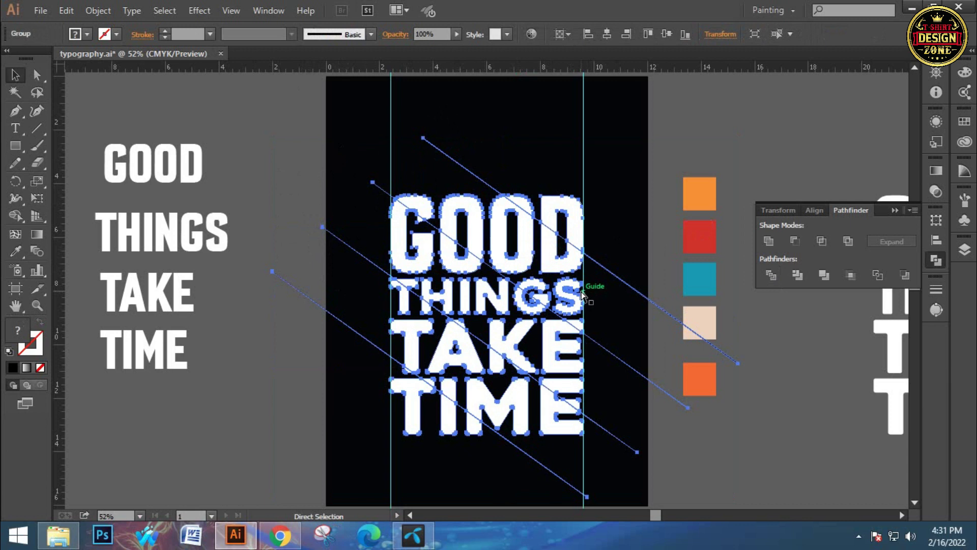
pyautogui.press('v')
pyautogui.press('a')
pyautogui.press('v')
pyautogui.click(485, 175)
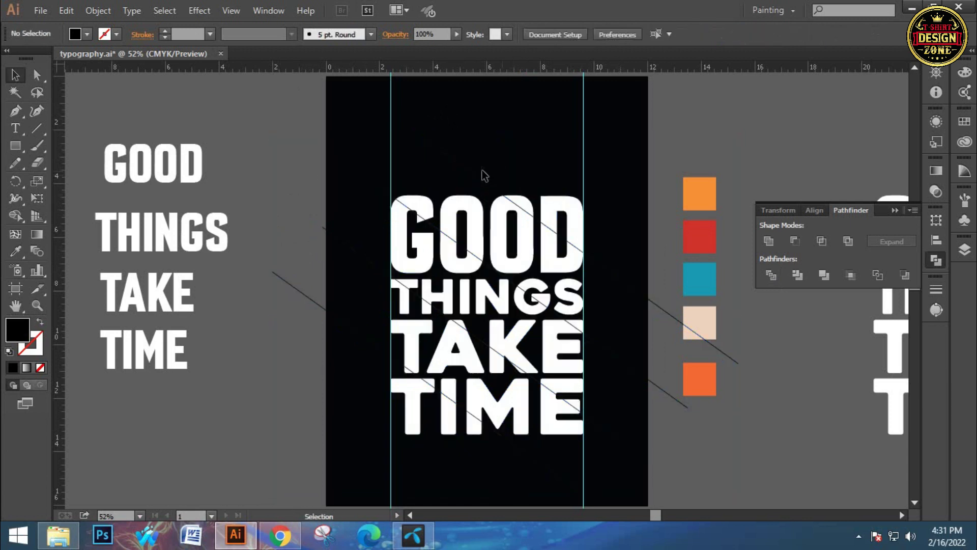
# Set both the fill and stroke of the expanded diagonal line group to none.
pyautogui.click(469, 173)
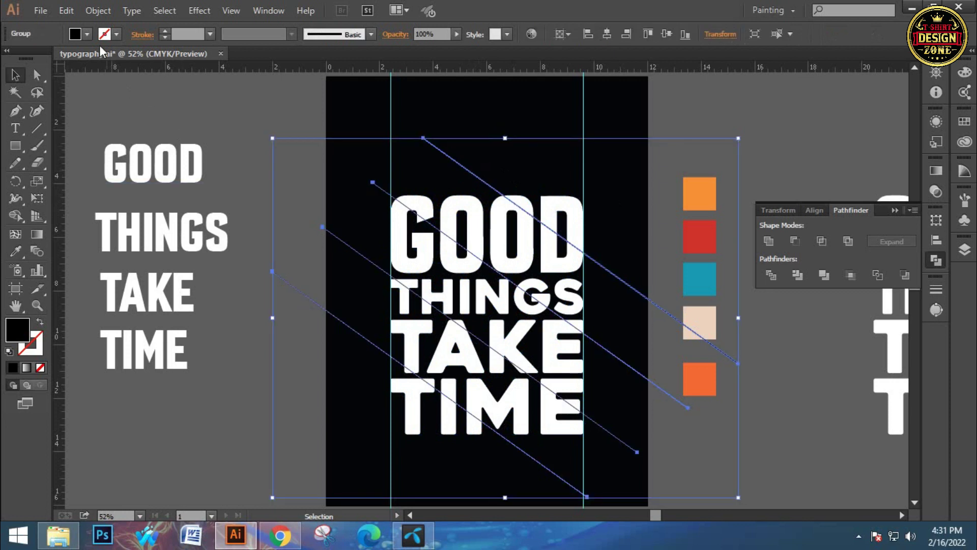
pyautogui.hotkey('shift', 'x')
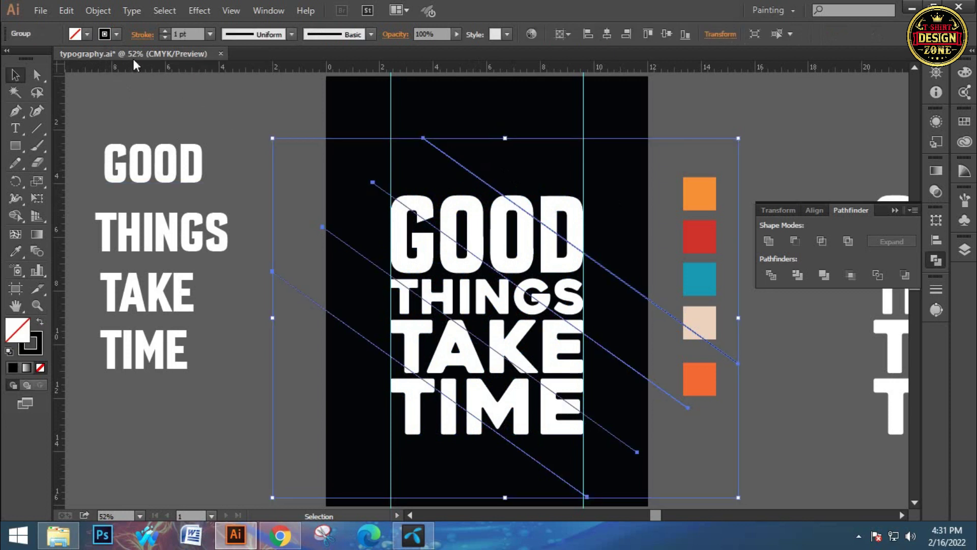
pyautogui.click(113, 34)
pyautogui.click(10, 59)
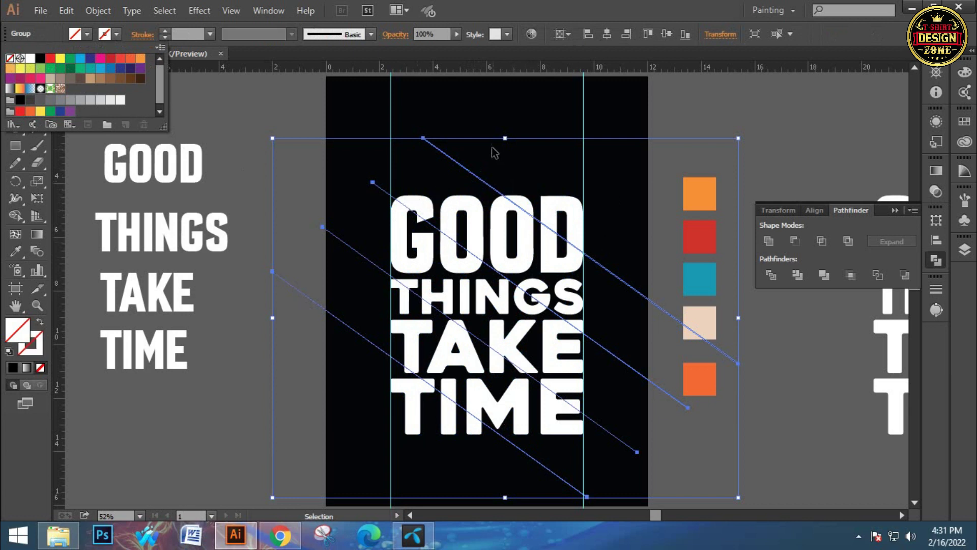
# Divide the stacked lettering with the invisible diagonal lines using Pathfinder and ungroup the resulting pieces.
pyautogui.click(473, 133)
pyautogui.moveTo(447, 113); pyautogui.dragTo(545, 471)
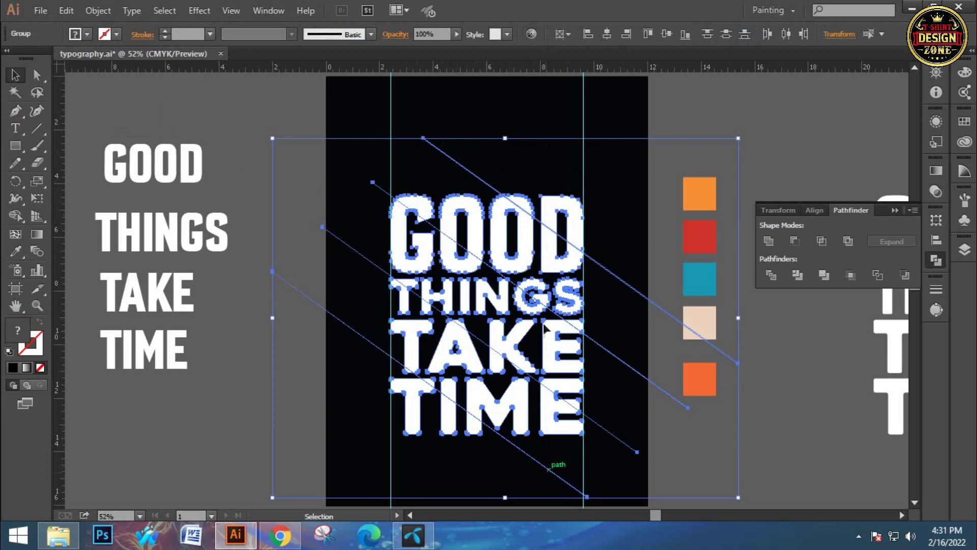
pyautogui.click(771, 275)
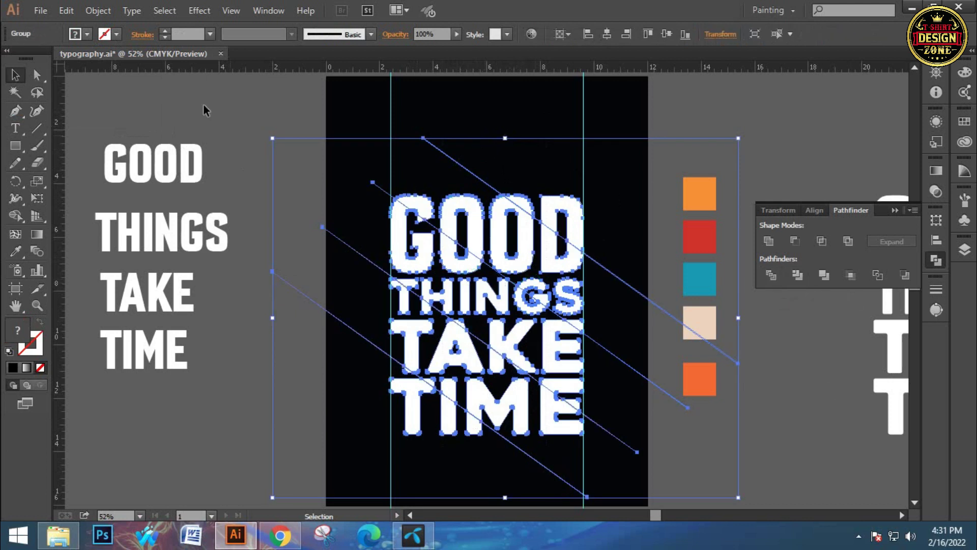
pyautogui.click(98, 10)
pyautogui.click(311, 344)
pyautogui.rightClick(532, 317)
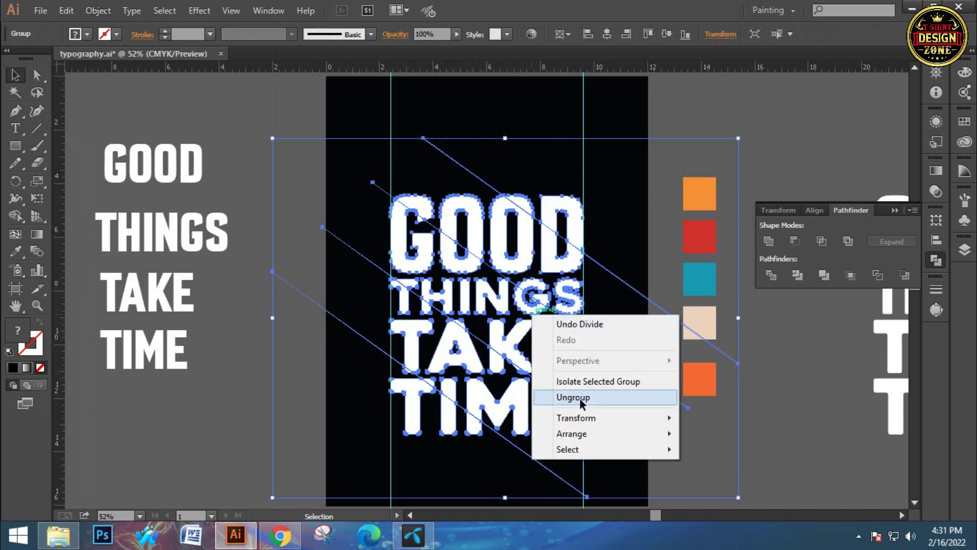
pyautogui.click(579, 398)
pyautogui.click(743, 432)
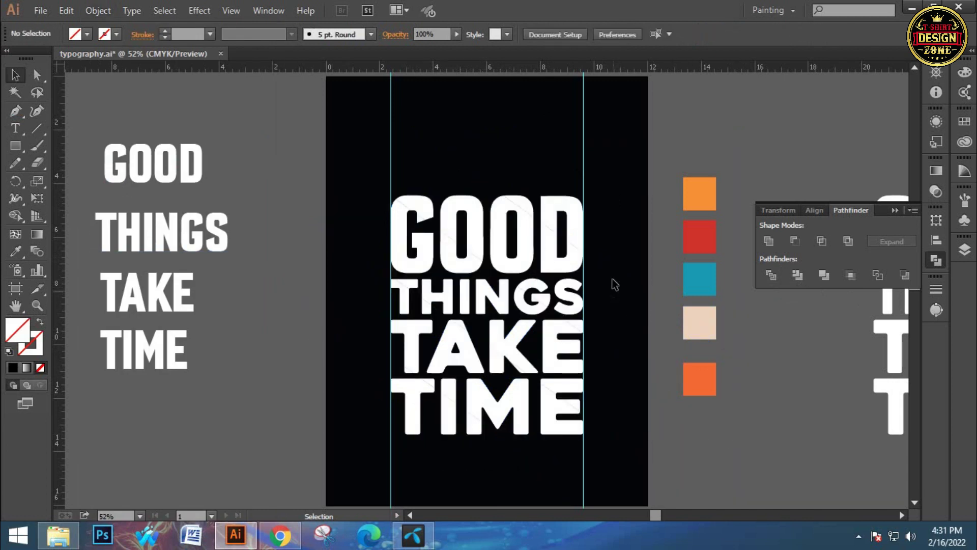
# Delete the leftover diagonal line segments on all sides outside the lettering.
pyautogui.moveTo(617, 206); pyautogui.dragTo(646, 389)
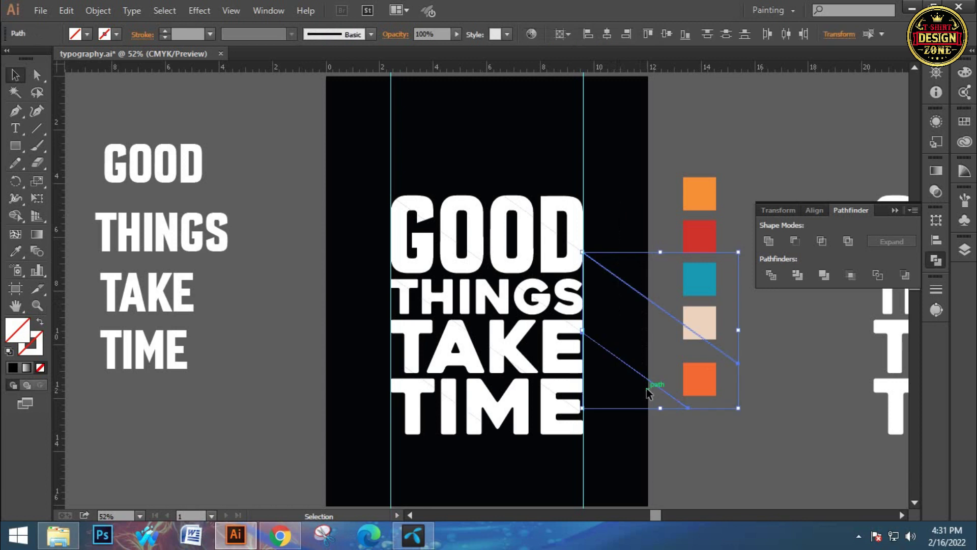
pyautogui.press('Delete')
pyautogui.moveTo(606, 269); pyautogui.dragTo(655, 485)
pyautogui.press('Delete')
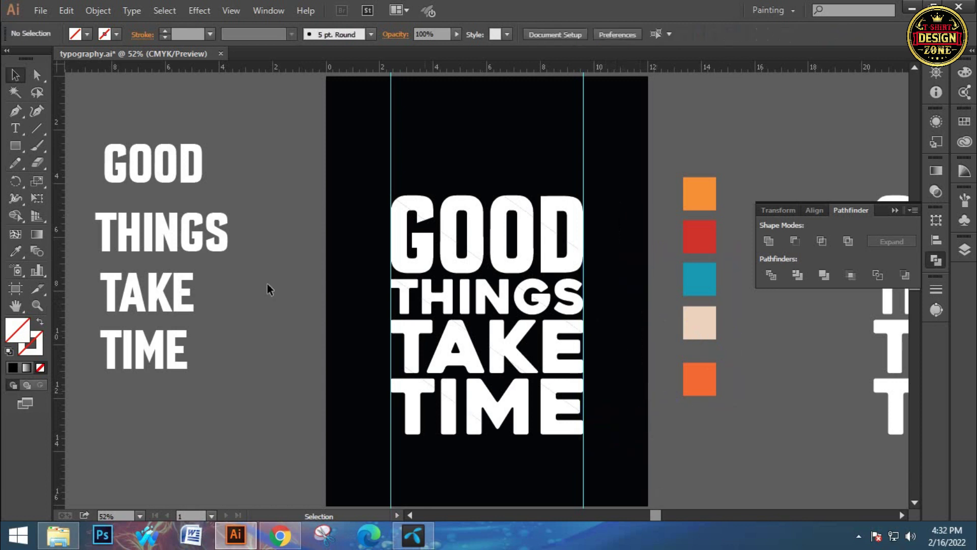
pyautogui.moveTo(275, 136); pyautogui.dragTo(375, 432)
pyautogui.press('Delete')
pyautogui.moveTo(406, 137); pyautogui.dragTo(549, 218)
pyautogui.press('Delete')
pyautogui.moveTo(558, 481); pyautogui.dragTo(520, 501)
pyautogui.press('Delete')
# Fill the upper-right diagonal pieces of the second O and the D in GOOD with the orange swatch color.
pyautogui.moveTo(534, 301); pyautogui.dragTo(479, 297)
pyautogui.moveTo(558, 209); pyautogui.dragTo(506, 188)
pyautogui.hotkey('ctrl', '1')
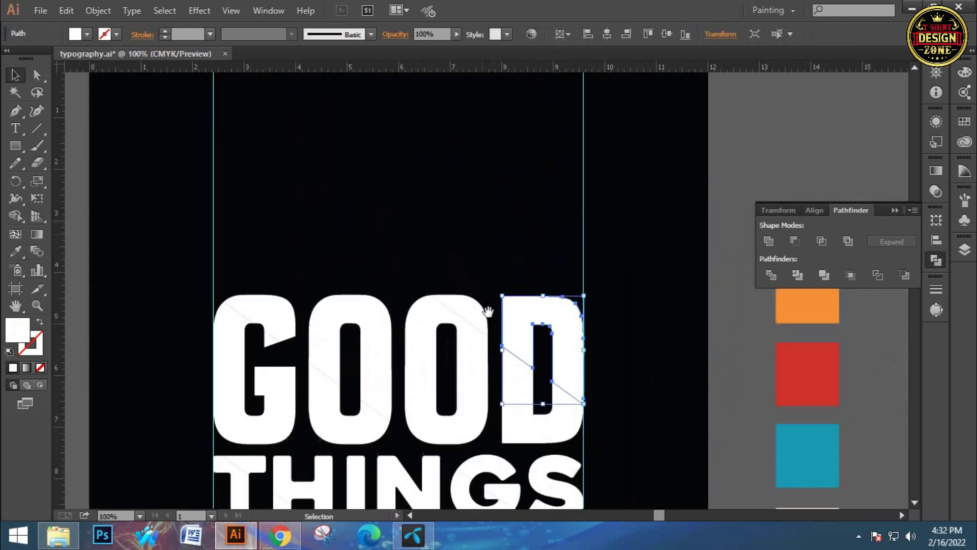
pyautogui.moveTo(526, 384); pyautogui.dragTo(460, 276)
pyautogui.keyDown('shift'); pyautogui.click(412, 201); pyautogui.keyUp('shift')
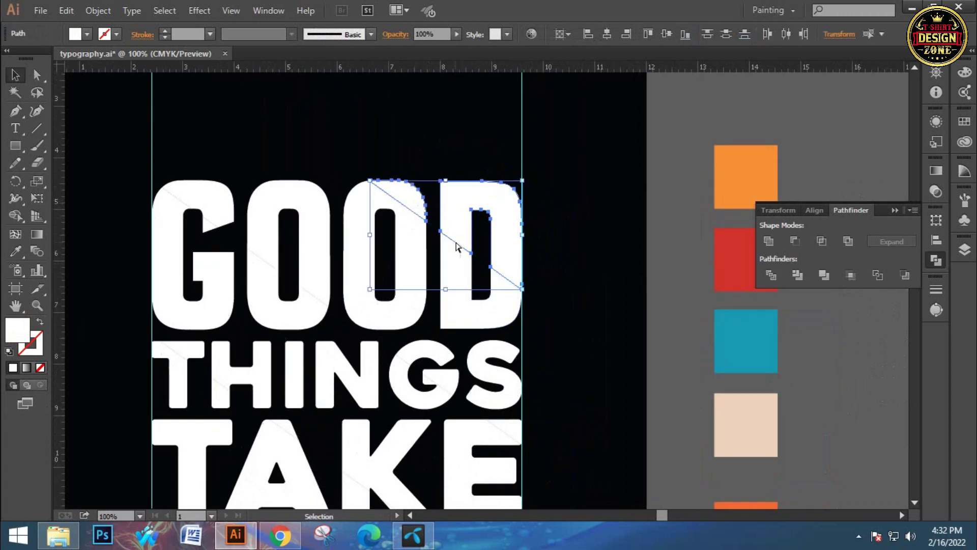
pyautogui.press('i')
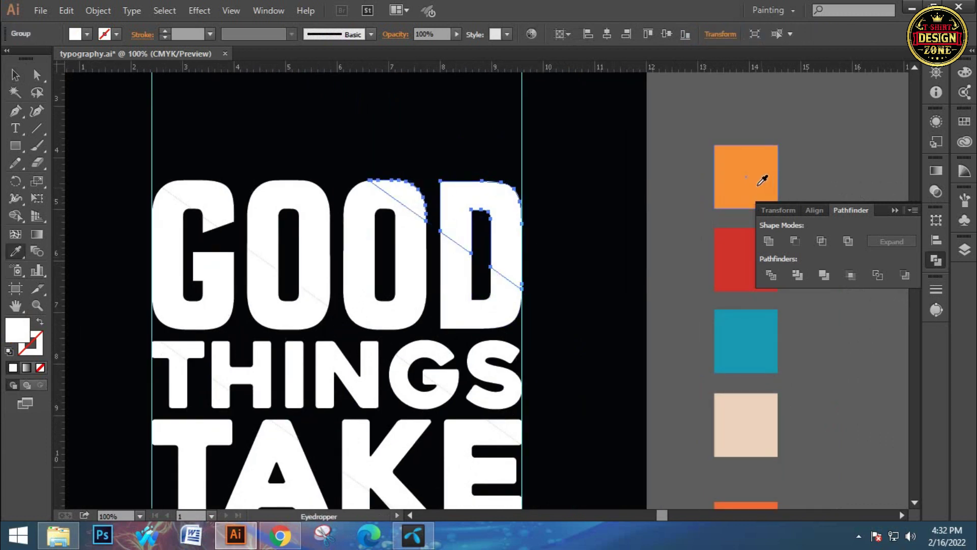
pyautogui.click(733, 178)
pyautogui.click(15, 75)
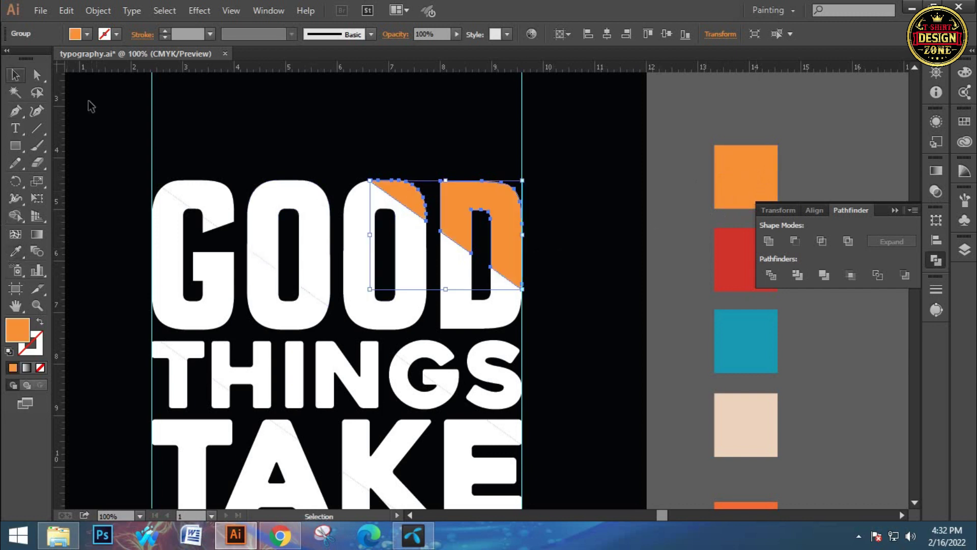
pyautogui.click(290, 151)
# Group the second diagonal band's pieces across GOOD, the G and S of THINGS, and the top corner of TAKE's E.
pyautogui.scroll(-1, 227, 184)
pyautogui.click(213, 189)
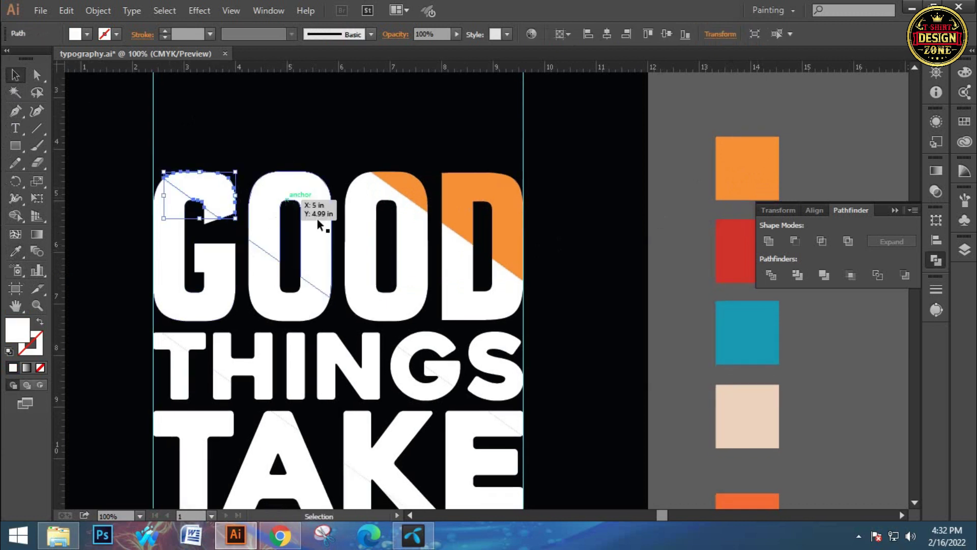
pyautogui.keyDown('shift'); pyautogui.click(271, 201); pyautogui.keyUp('shift')
pyautogui.keyDown('shift'); pyautogui.click(360, 214); pyautogui.keyUp('shift')
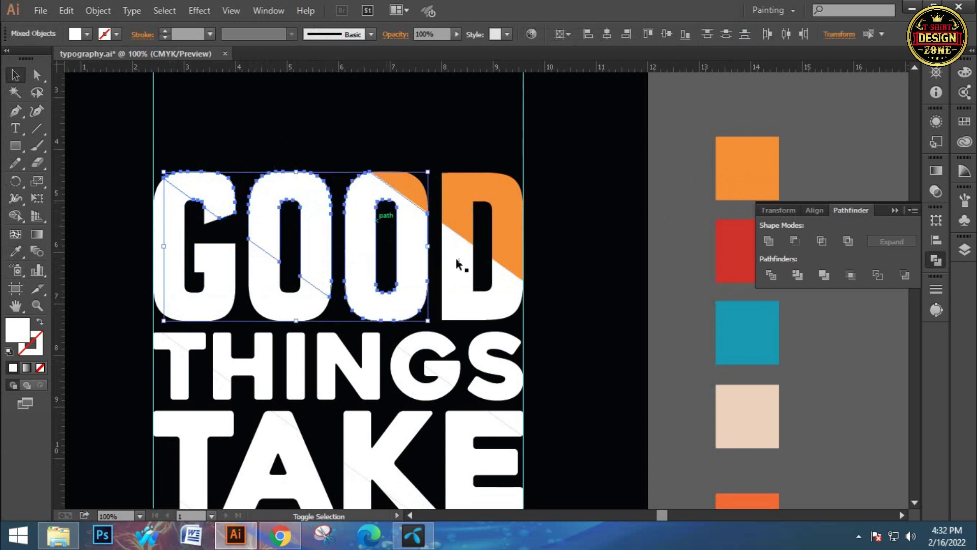
pyautogui.keyDown('shift'); pyautogui.click(457, 262); pyautogui.keyUp('shift')
pyautogui.keyDown('shift'); pyautogui.click(495, 343); pyautogui.keyUp('shift')
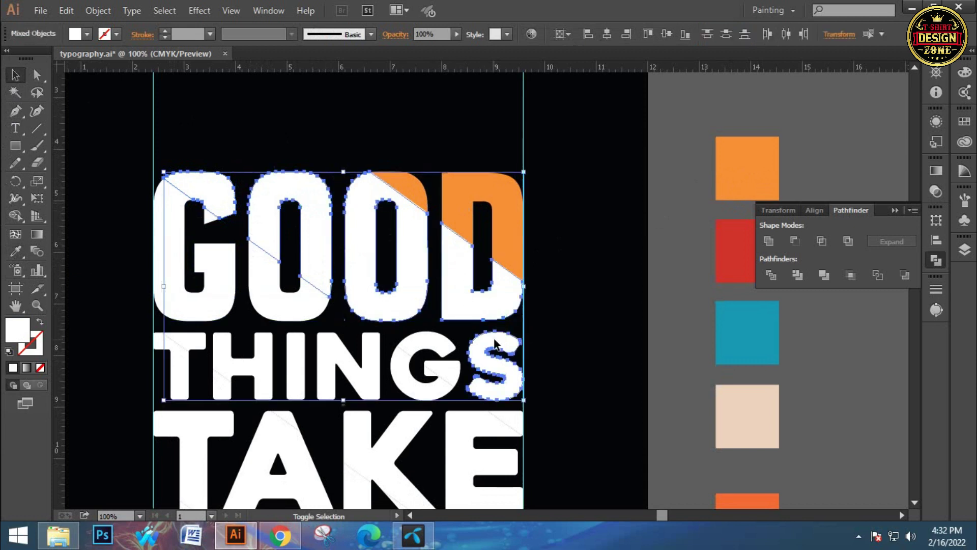
pyautogui.keyDown('shift'); pyautogui.click(448, 375); pyautogui.keyUp('shift')
pyautogui.keyDown('shift'); pyautogui.click(509, 417); pyautogui.keyUp('shift')
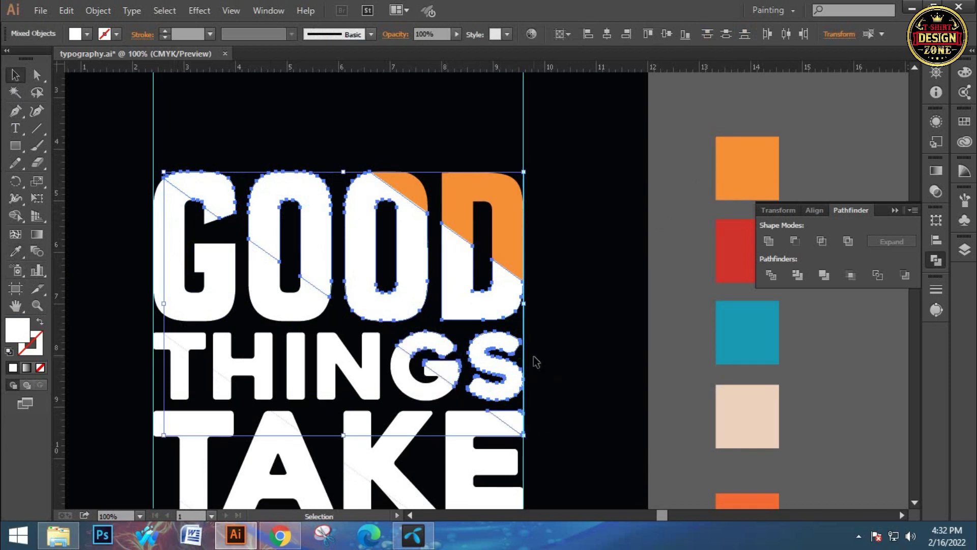
pyautogui.hotkey('ctrl', 'g')
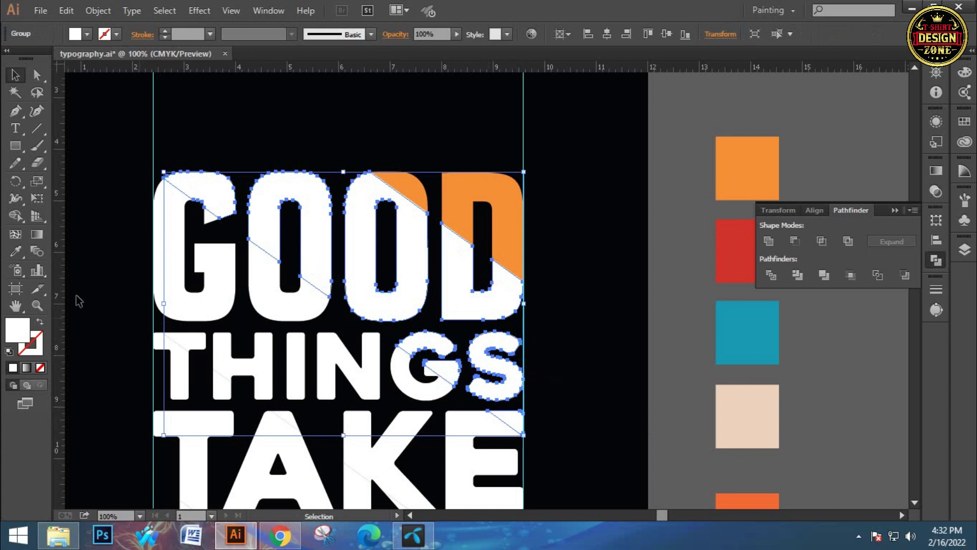
# Fill the grouped second diagonal band with the red sample color.
pyautogui.click(16, 251)
pyautogui.click(735, 233)
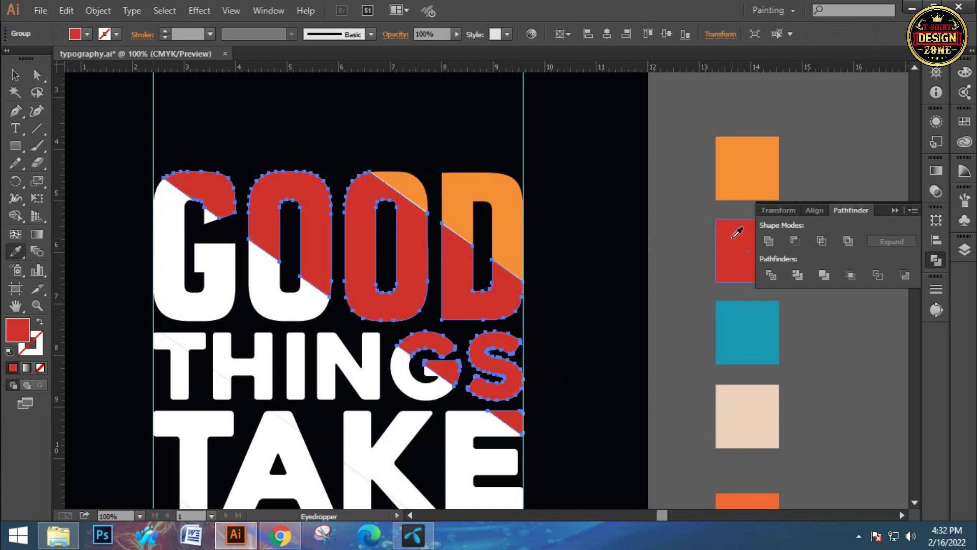
pyautogui.click(15, 75)
pyautogui.click(390, 131)
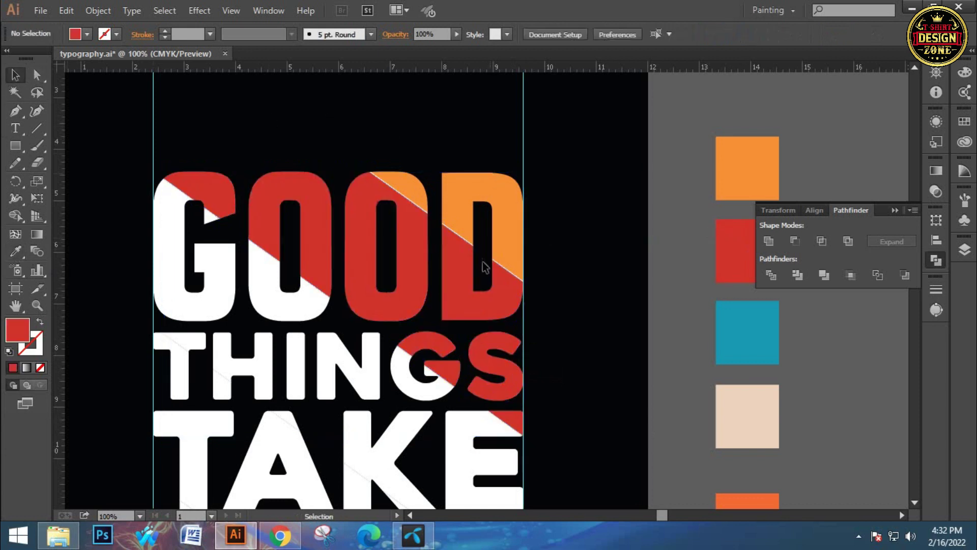
# Delete the thin white slivers between the orange and red bands in the second O and the D of GOOD.
pyautogui.click(418, 259)
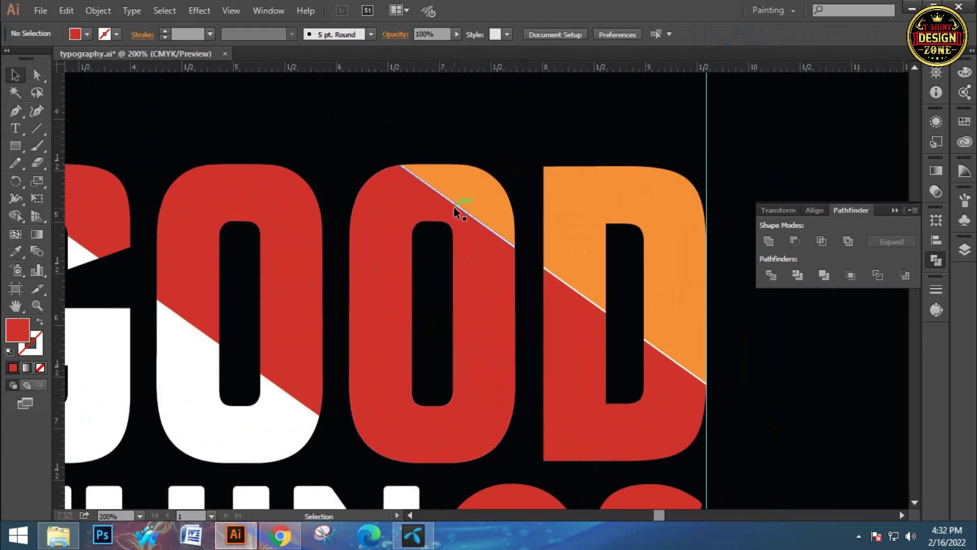
pyautogui.click(455, 211)
pyautogui.click(529, 285)
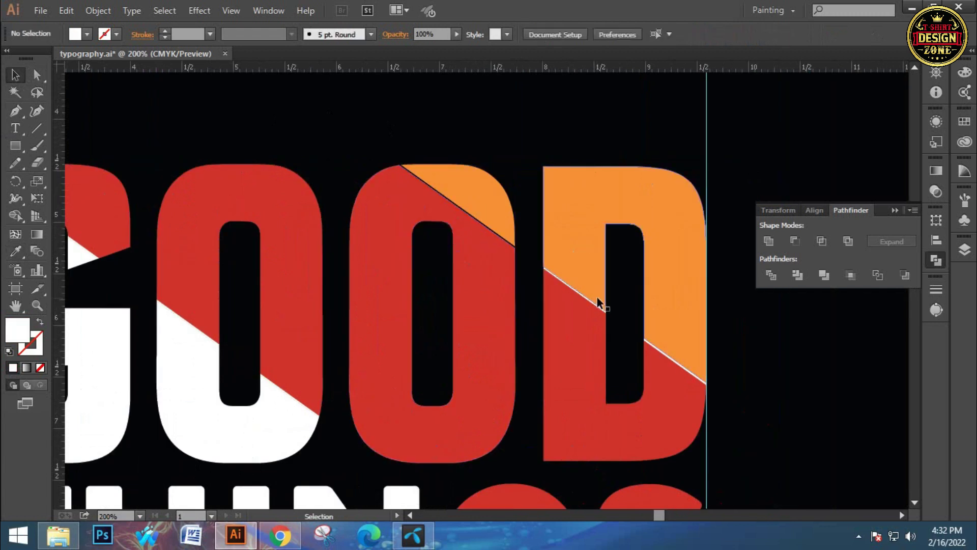
pyautogui.click(591, 303)
pyautogui.click(644, 349)
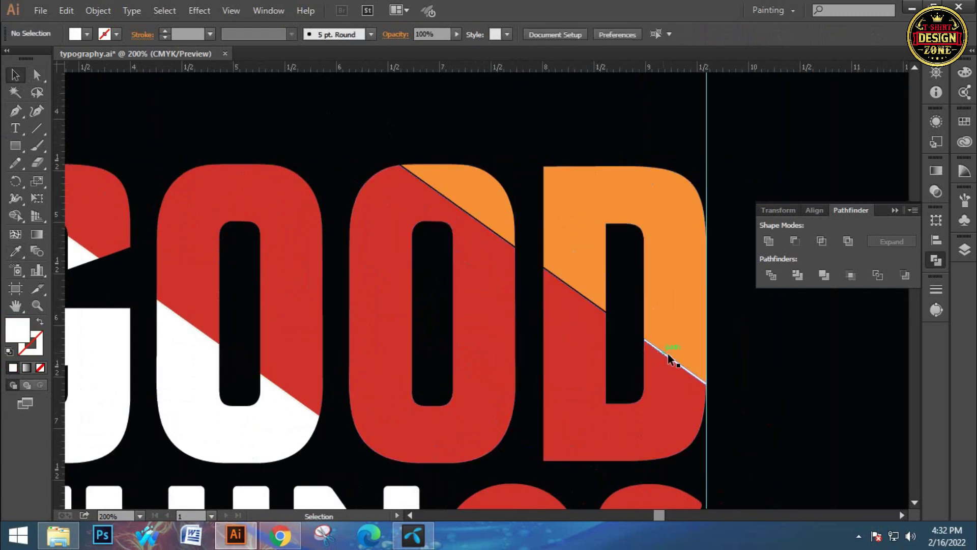
pyautogui.click(672, 362)
pyautogui.click(731, 351)
# Group the third diagonal band's pieces, from the lower G and O of GOOD through THINGS and TAKE to TIME's E.
pyautogui.hotkey('ctrl', '-')
pyautogui.hotkey('ctrl', '-')
pyautogui.hotkey('ctrl', '-')
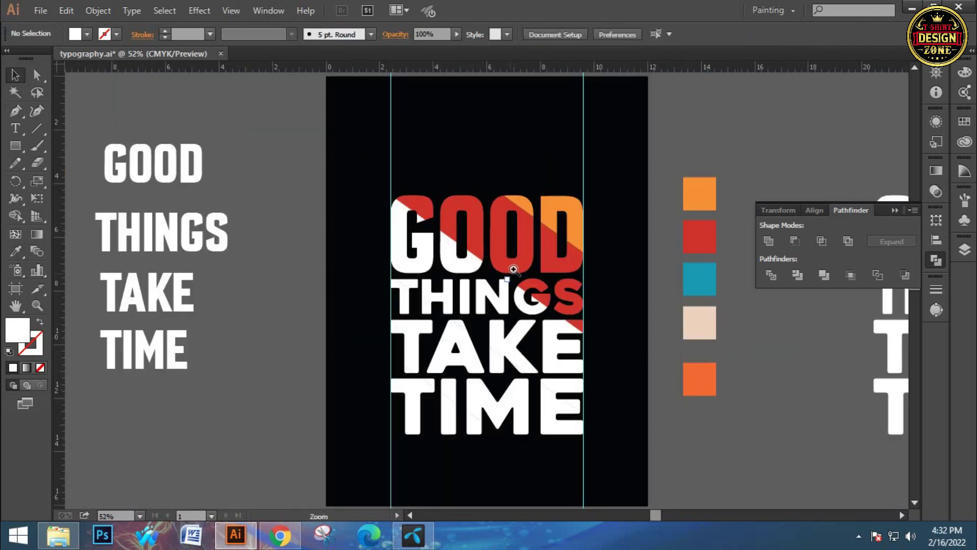
pyautogui.scroll(-1, 585, 275)
pyautogui.click(355, 245)
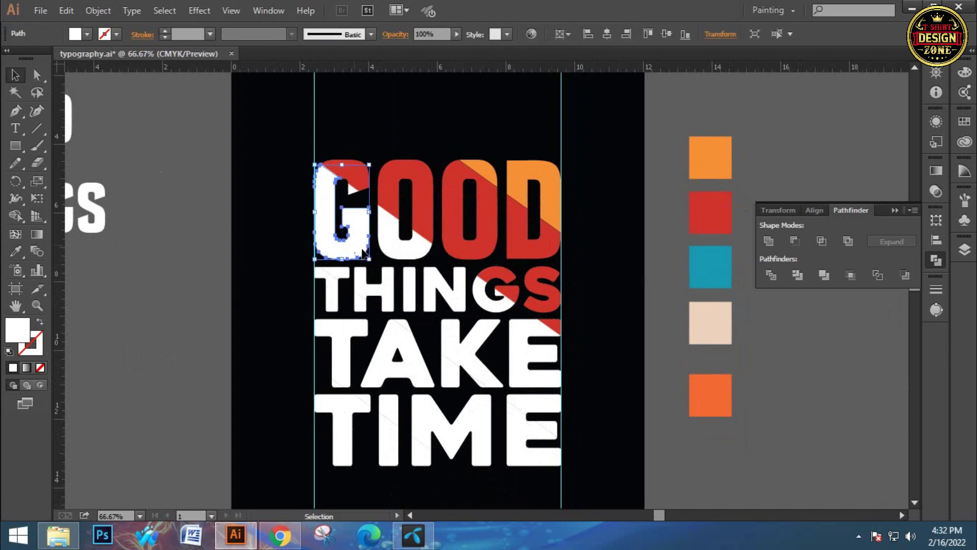
pyautogui.keyDown('shift'); pyautogui.click(405, 254); pyautogui.keyUp('shift')
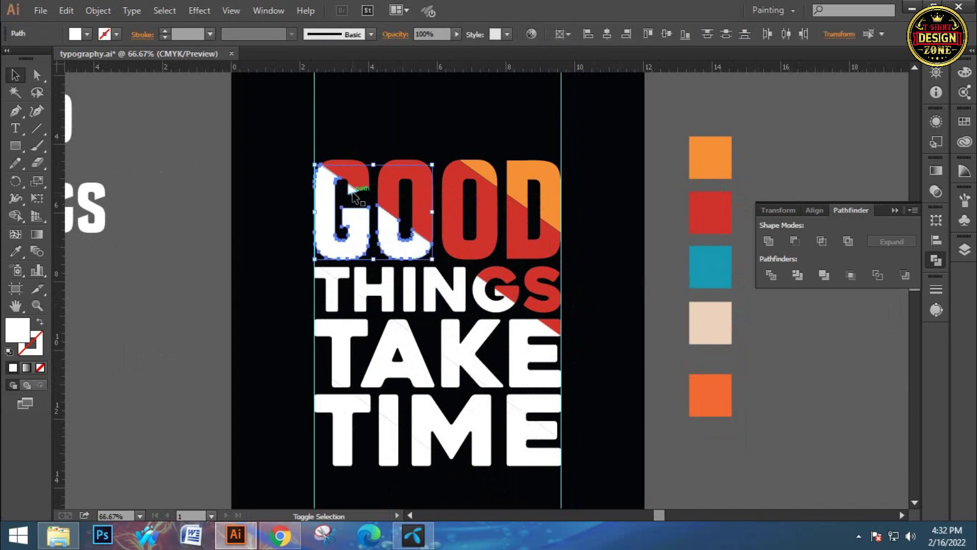
pyautogui.keyDown('shift'); pyautogui.click(363, 280); pyautogui.keyUp('shift')
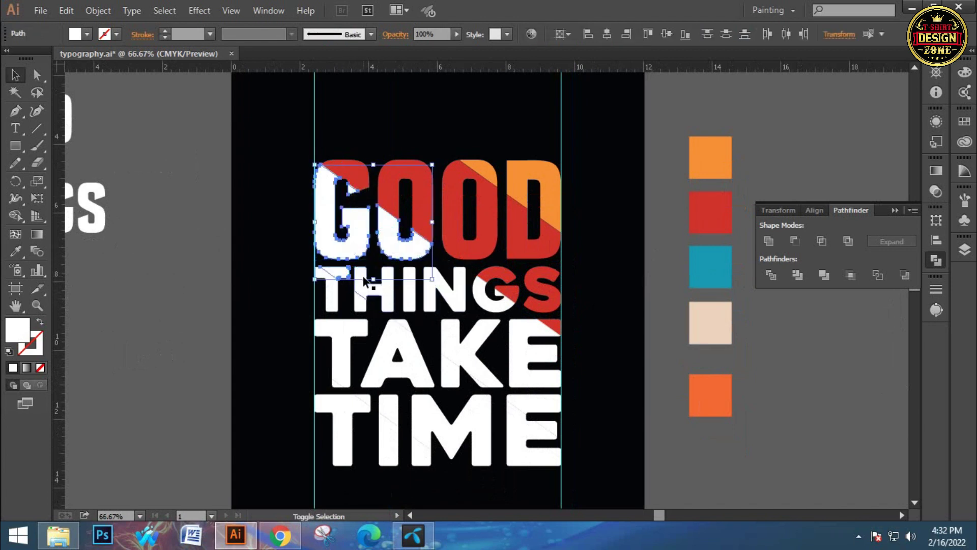
pyautogui.keyDown('shift'); pyautogui.click(405, 295); pyautogui.keyUp('shift')
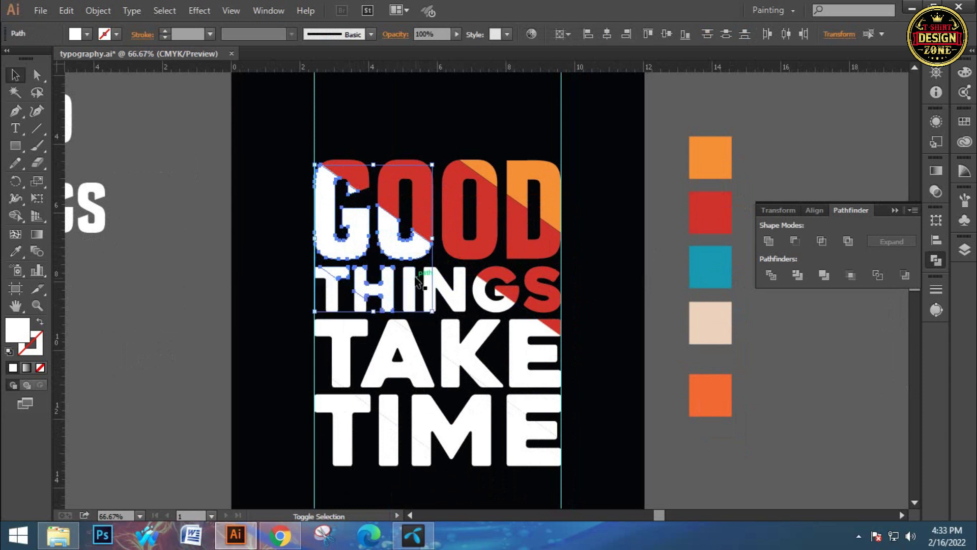
pyautogui.keyDown('shift'); pyautogui.click(488, 297); pyautogui.keyUp('shift')
pyautogui.keyDown('shift'); pyautogui.click(517, 337); pyautogui.keyUp('shift')
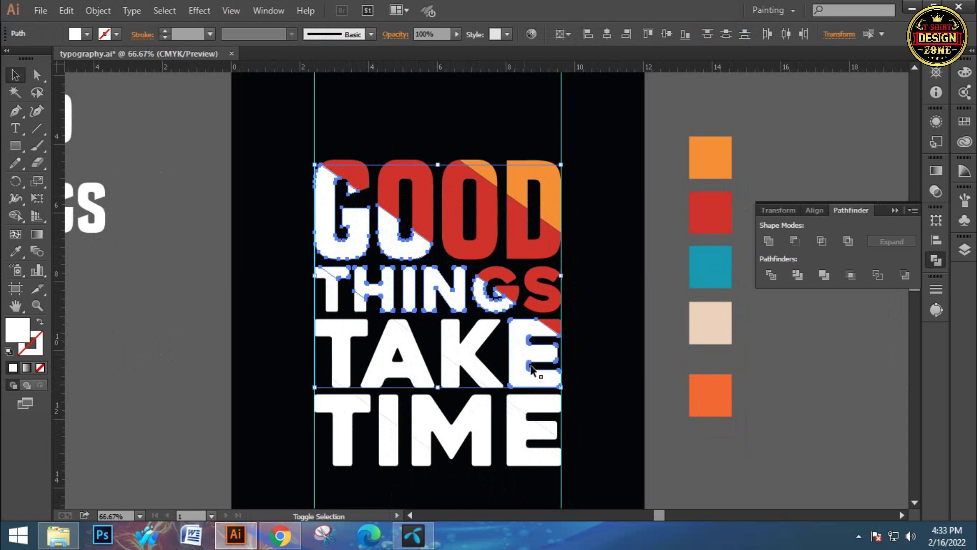
pyautogui.keyDown('shift'); pyautogui.click(485, 344); pyautogui.keyUp('shift')
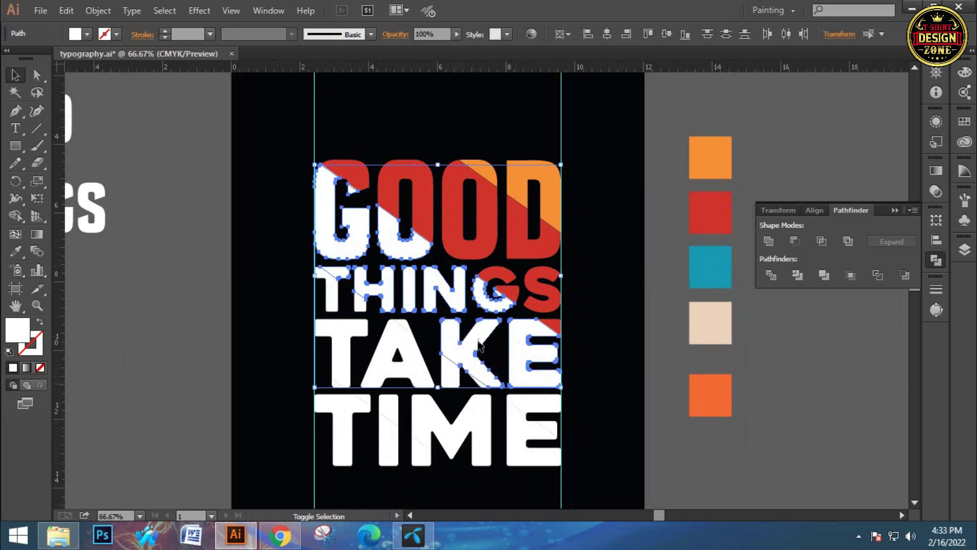
pyautogui.keyDown('shift'); pyautogui.click(547, 413); pyautogui.keyUp('shift')
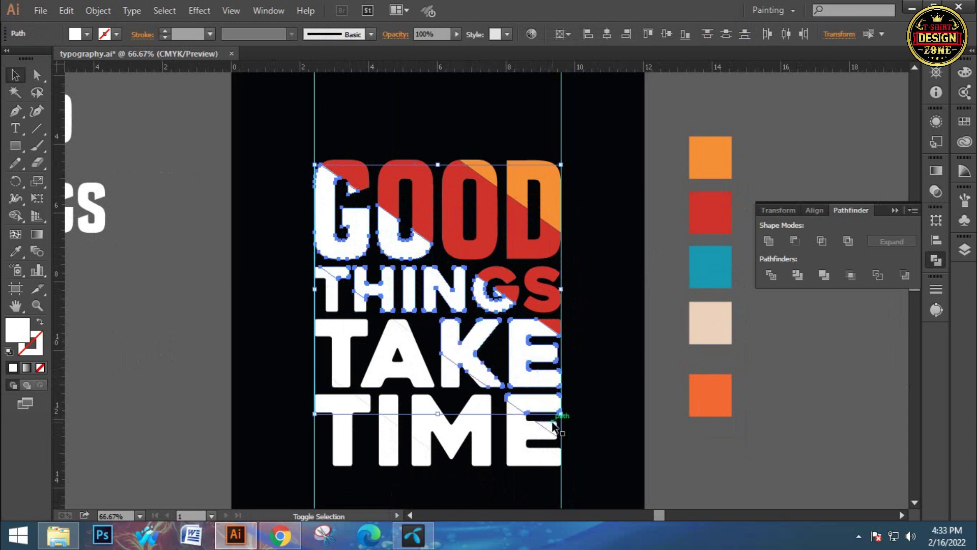
pyautogui.hotkey('ctrl', 'g')
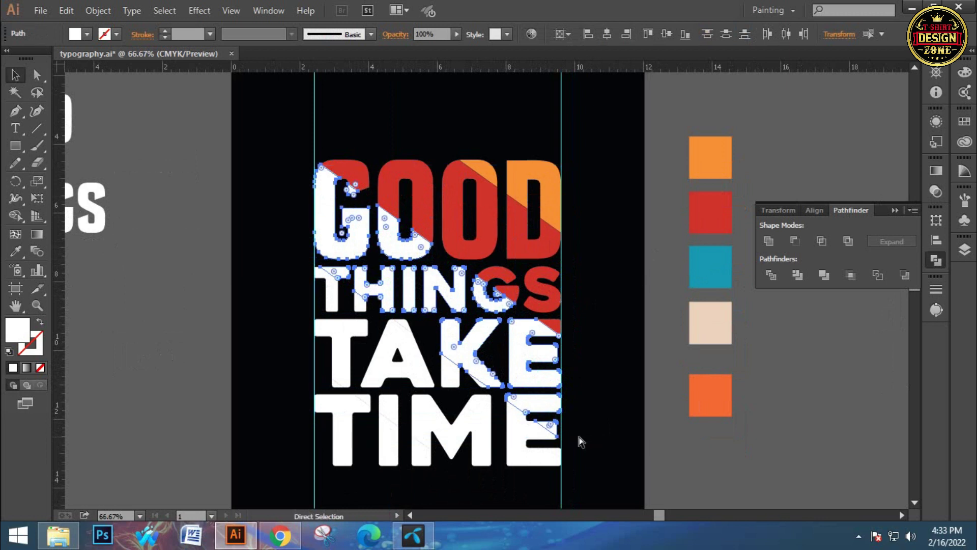
# Fill the grouped third diagonal band with the teal sample color.
pyautogui.press('i')
pyautogui.click(716, 280)
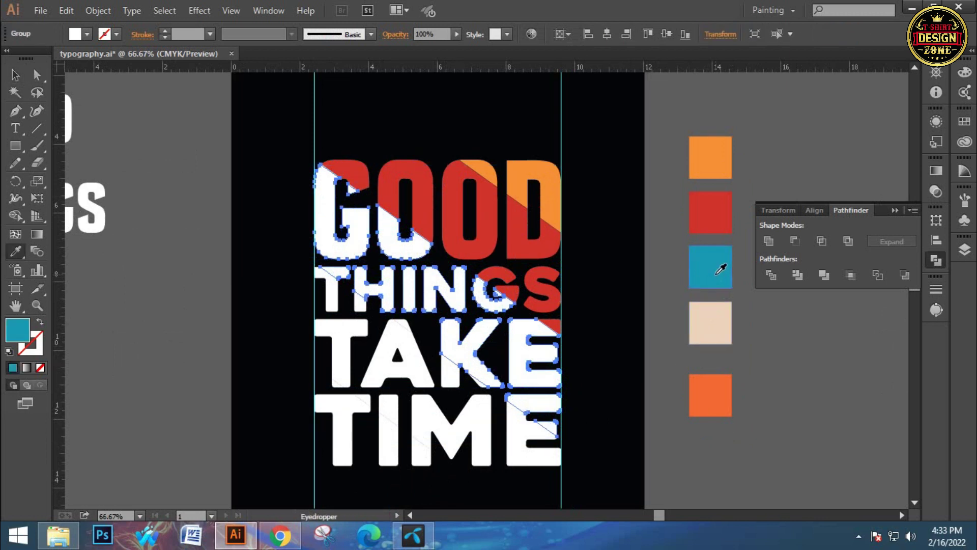
pyautogui.click(13, 75)
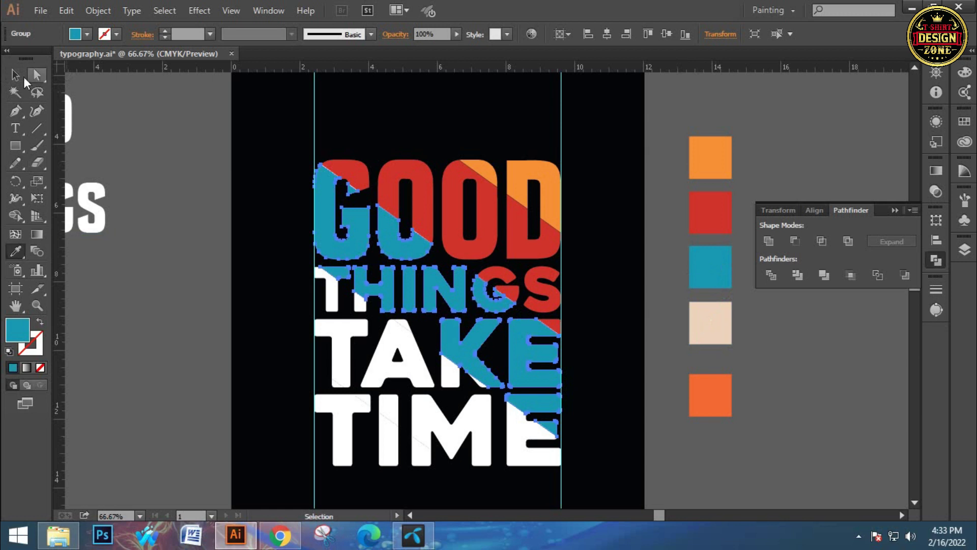
pyautogui.click(155, 118)
# Delete the thin white slivers between the red and teal bands in the G and first O of GOOD.
pyautogui.click(372, 268)
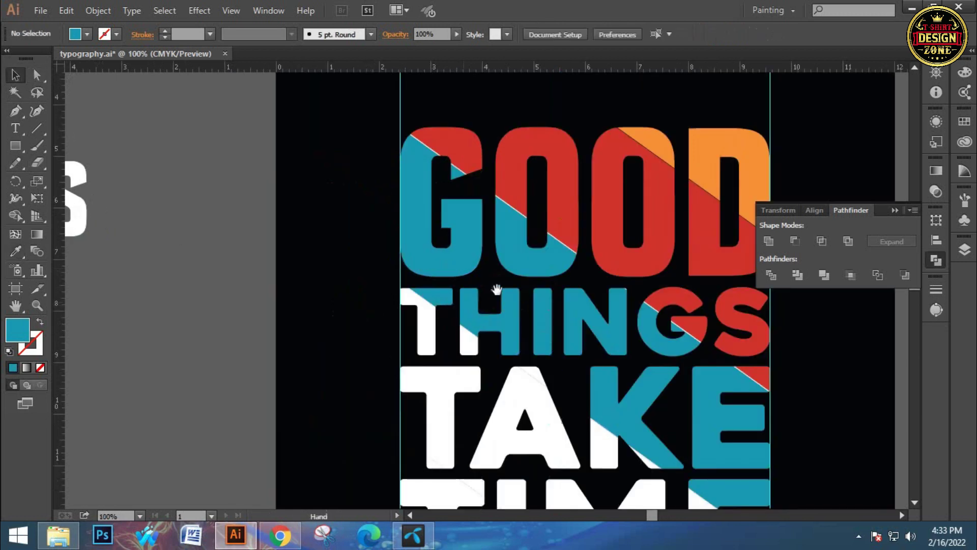
pyautogui.click(392, 170)
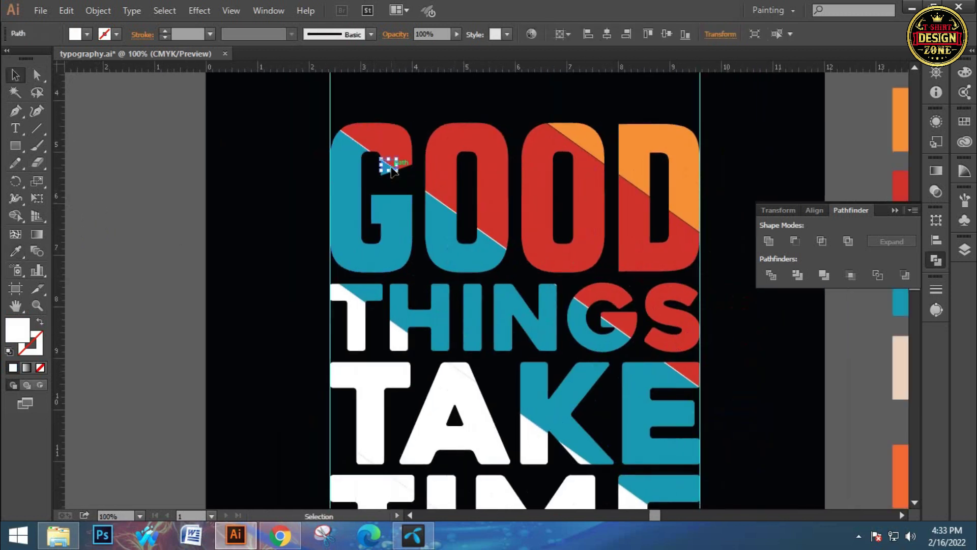
pyautogui.press('Delete')
pyautogui.click(366, 151)
pyautogui.press('Delete')
pyautogui.click(443, 208)
pyautogui.press('Delete')
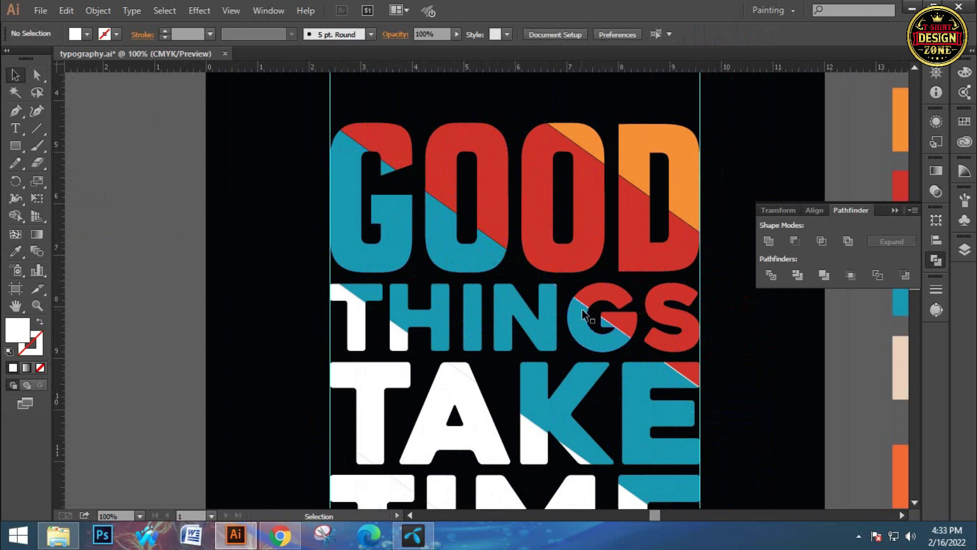
# Delete the white slivers between the red and teal bands in the G of THINGS and the E of TAKE.
pyautogui.click(564, 294)
pyautogui.press('Delete')
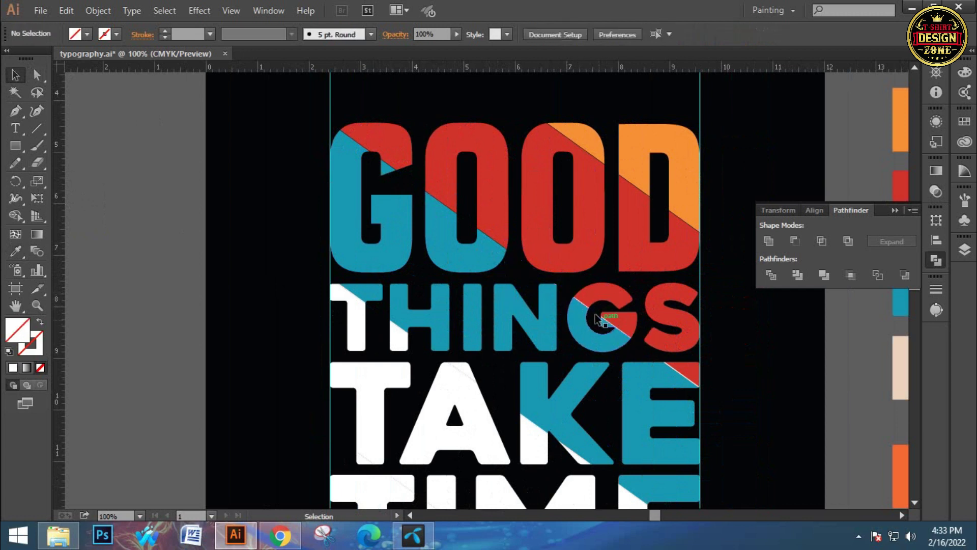
pyautogui.click(593, 317)
pyautogui.press('Delete')
pyautogui.click(634, 340)
pyautogui.press('Delete')
pyautogui.click(677, 371)
pyautogui.press('Delete')
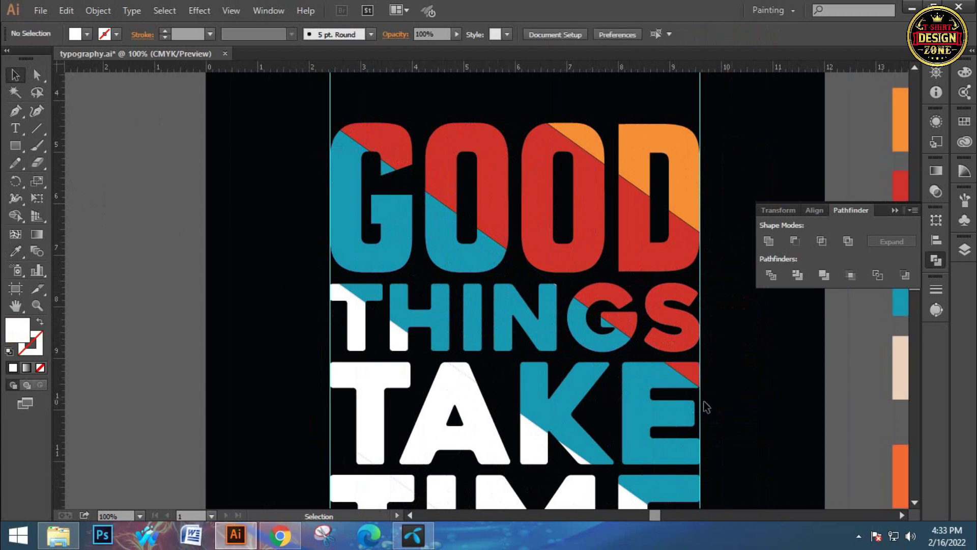
# Delete the tiny white remnant at the upper corner of the N in THINGS.
pyautogui.keyDown('ctrl'); pyautogui.click(554, 310); pyautogui.keyUp('ctrl')
pyautogui.keyDown('ctrl'); pyautogui.click(554, 309); pyautogui.keyUp('ctrl')
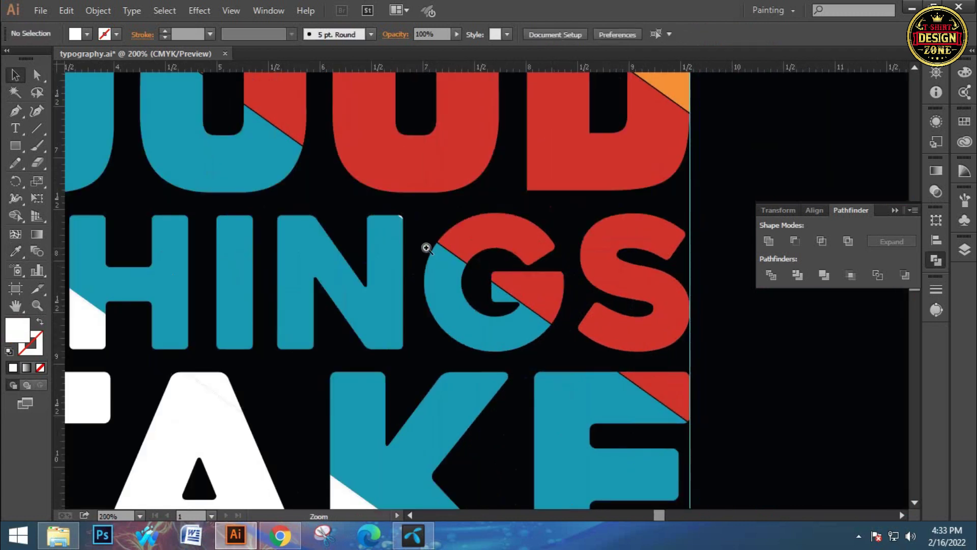
pyautogui.click(426, 248)
pyautogui.moveTo(514, 314); pyautogui.dragTo(488, 273)
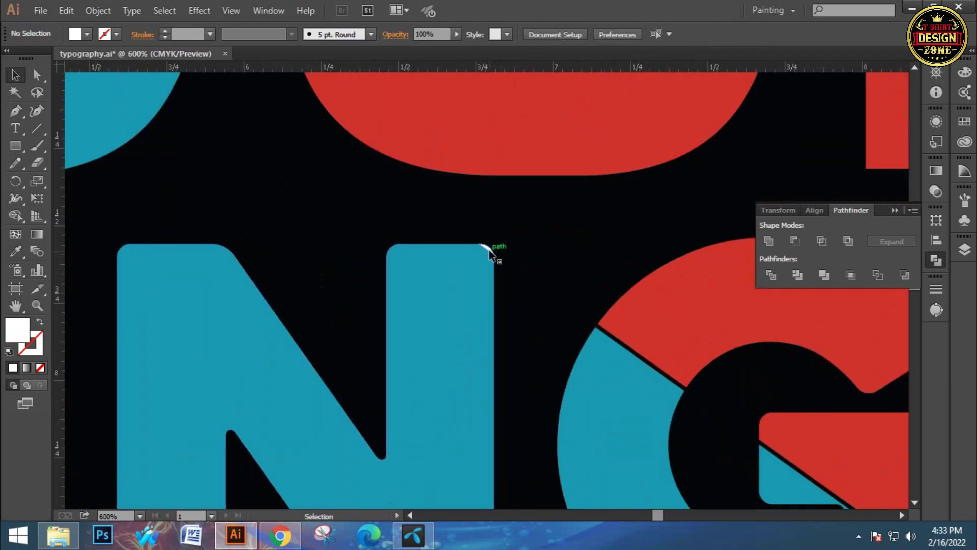
pyautogui.keyDown('ctrl'); pyautogui.click(488, 248); pyautogui.keyUp('ctrl')
pyautogui.press('Delete')
pyautogui.hotkey('ctrl', '0')
pyautogui.hotkey('ctrl', '+')
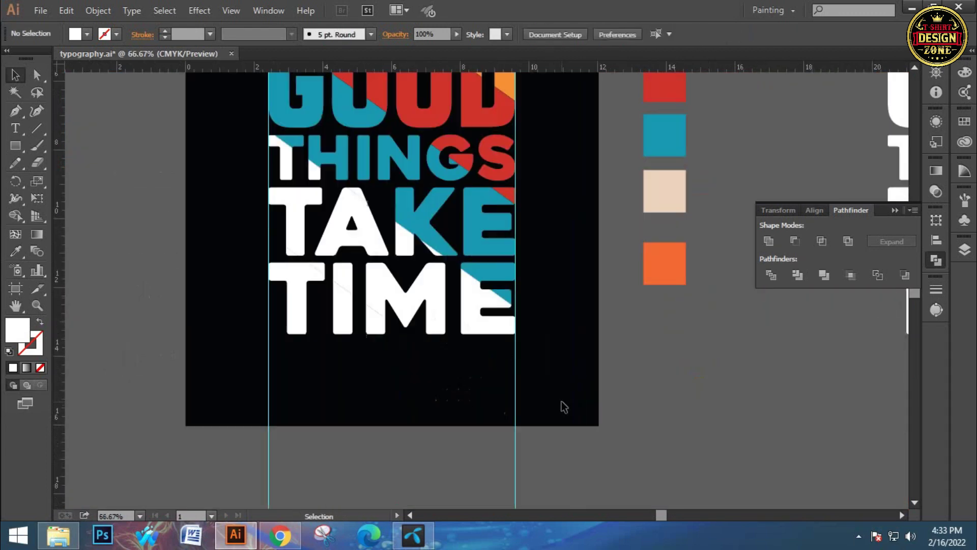
# Group the fourth diagonal band's pieces, from the lower T and H of THINGS through T, A and K of TAKE to I, M and E of TIME.
pyautogui.moveTo(483, 324); pyautogui.dragTo(547, 367)
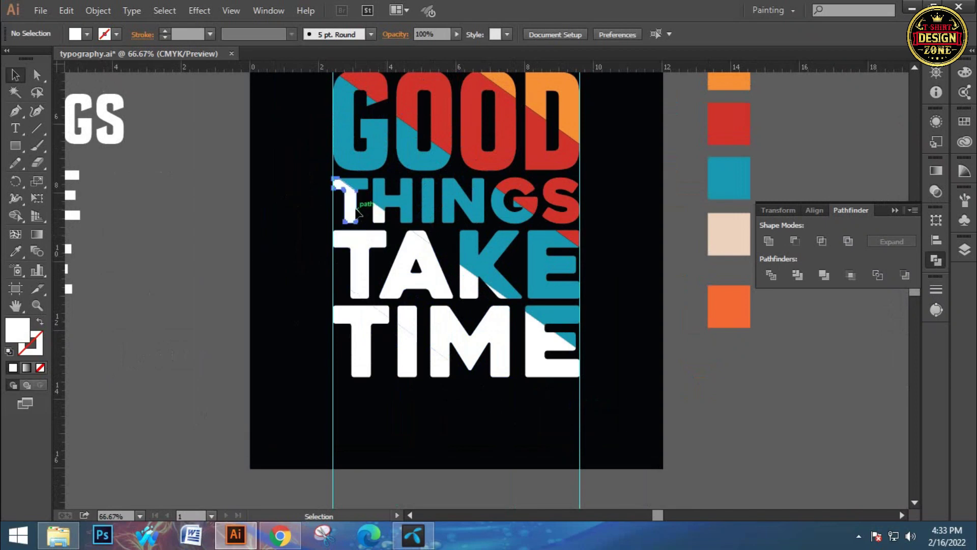
pyautogui.keyDown('ctrl'); pyautogui.click(364, 223); pyautogui.keyUp('ctrl')
pyautogui.keyDown('shift'); pyautogui.click(384, 220); pyautogui.keyUp('shift')
pyautogui.keyDown('shift'); pyautogui.click(406, 261); pyautogui.keyUp('shift')
pyautogui.keyDown('shift'); pyautogui.click(473, 290); pyautogui.keyUp('shift')
pyautogui.keyDown('shift'); pyautogui.click(501, 293); pyautogui.keyUp('shift')
pyautogui.keyDown('shift'); pyautogui.click(540, 336); pyautogui.keyUp('shift')
pyautogui.keyDown('shift'); pyautogui.click(496, 327); pyautogui.keyUp('shift')
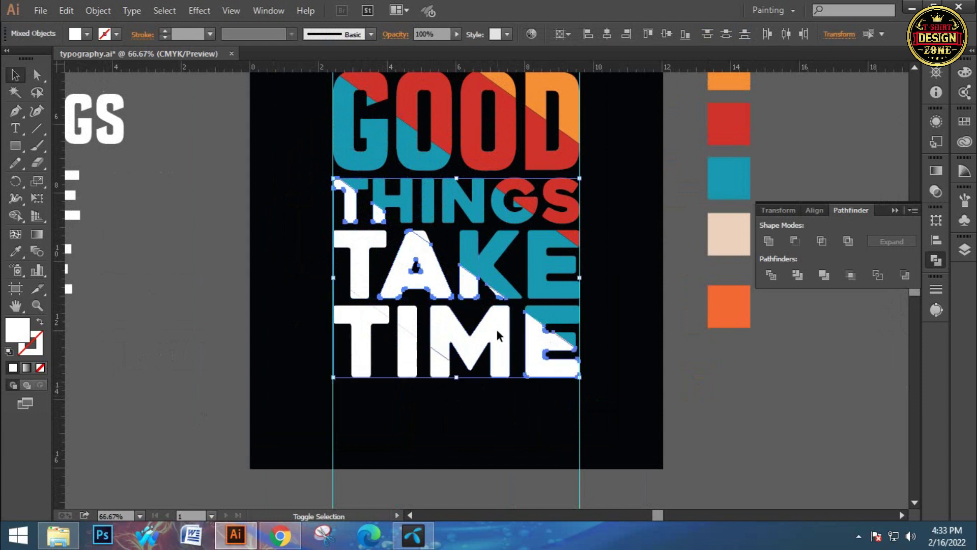
pyautogui.keyDown('shift'); pyautogui.click(360, 259); pyautogui.keyUp('shift')
pyautogui.keyDown('shift'); pyautogui.click(407, 346); pyautogui.keyUp('shift')
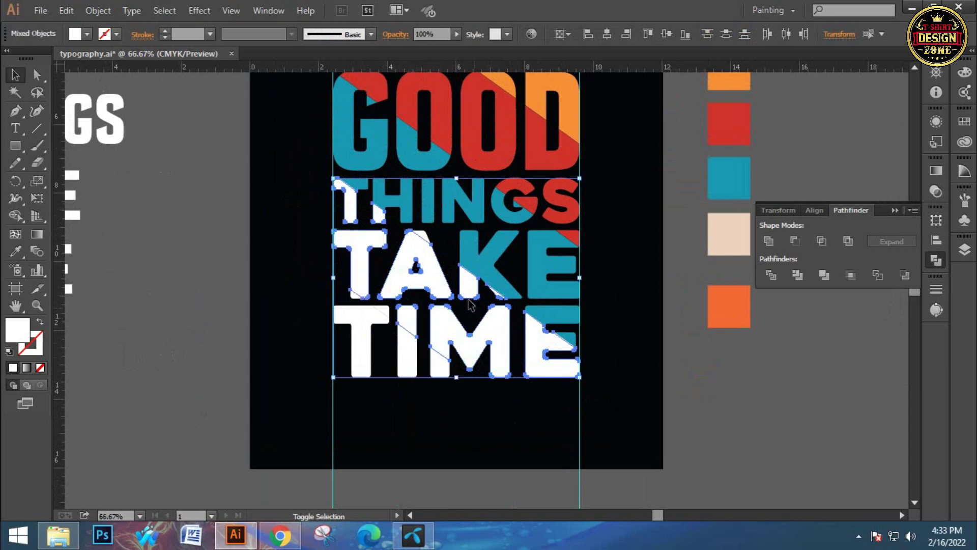
pyautogui.hotkey('ctrl', 'g')
# Fill the grouped fourth diagonal band with the beige sample color.
pyautogui.click(16, 250)
pyautogui.click(723, 233)
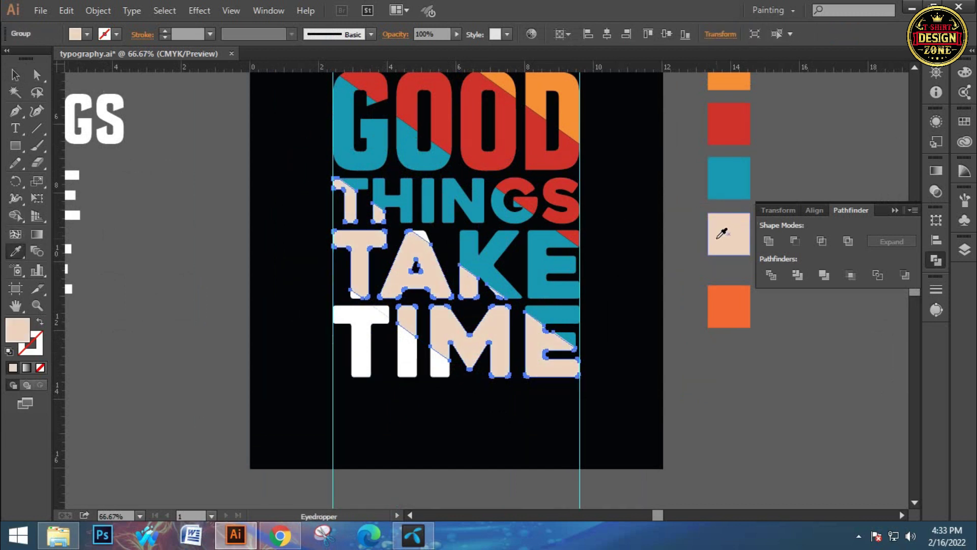
pyautogui.click(15, 75)
pyautogui.click(173, 180)
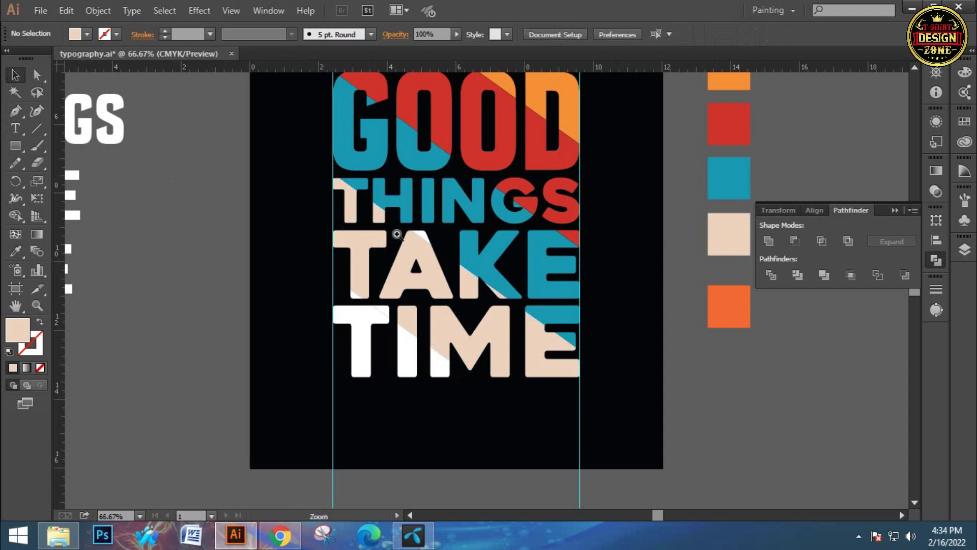
# Delete the white slivers between the teal and beige bands in the T and H of THINGS and the A of TAKE.
pyautogui.keyDown('ctrl'); pyautogui.click(397, 235); pyautogui.keyUp('ctrl')
pyautogui.keyDown('ctrl'); pyautogui.click(426, 263); pyautogui.keyUp('ctrl')
pyautogui.keyDown('ctrl'); pyautogui.click(426, 263); pyautogui.keyUp('ctrl')
pyautogui.moveTo(289, 247); pyautogui.dragTo(50, 189)
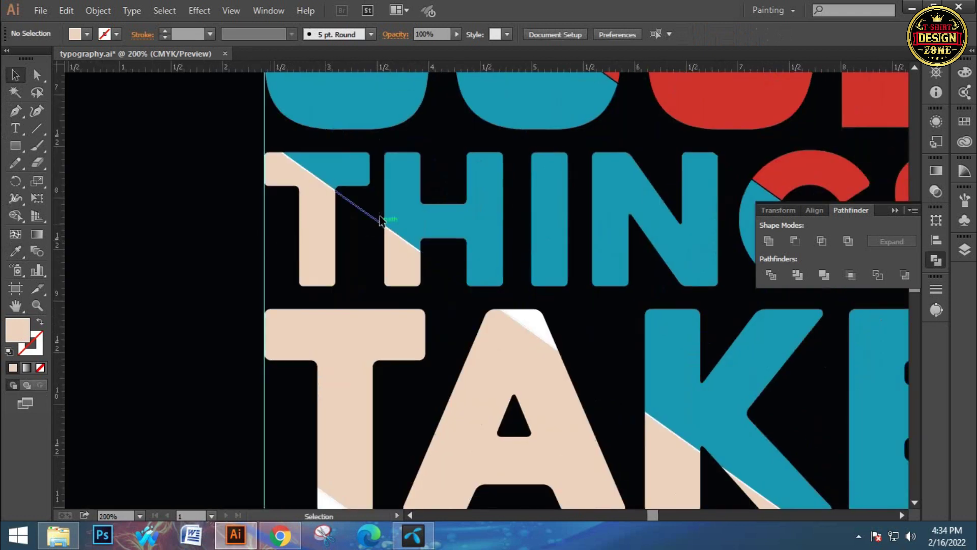
pyautogui.moveTo(347, 221); pyautogui.dragTo(290, 209)
pyautogui.click(264, 172)
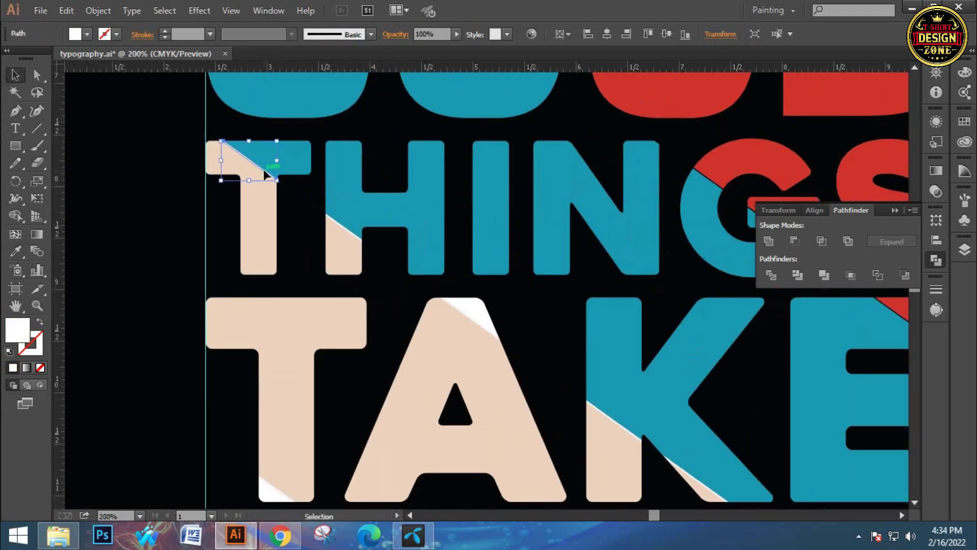
pyautogui.moveTo(264, 172); pyautogui.dragTo(298, 194)
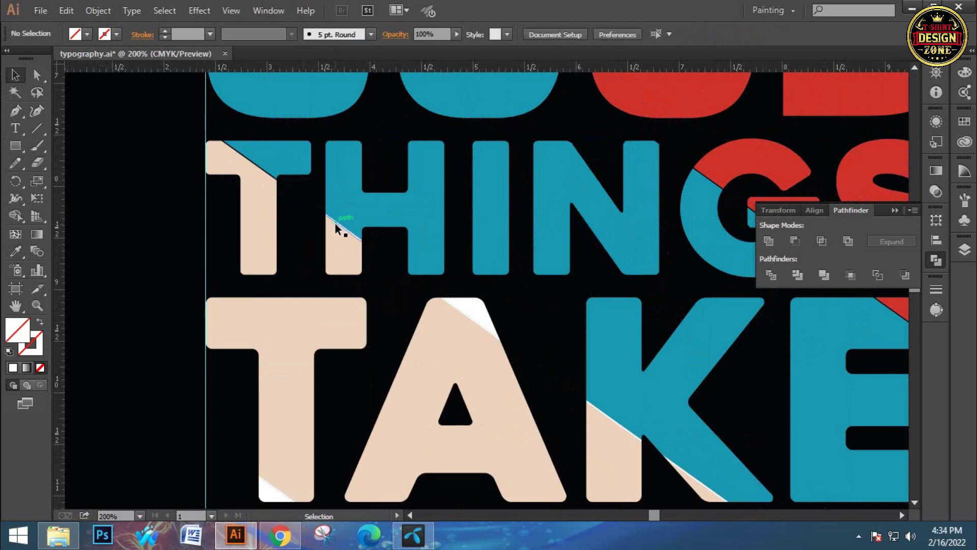
pyautogui.click(475, 319)
pyautogui.click(514, 316)
# Fill the remaining white tip of the A in TAKE with the teal of the third band.
pyautogui.click(483, 311)
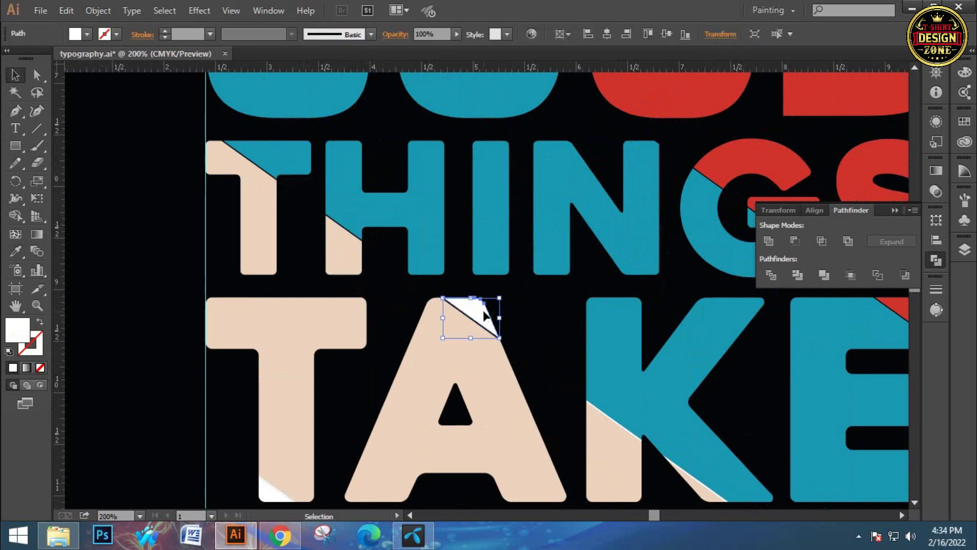
pyautogui.click(482, 245)
pyautogui.press('i')
pyautogui.click(495, 184)
pyautogui.click(24, 78)
pyautogui.click(163, 159)
# Delete the white slivers between the teal and beige bands in the K of TAKE and the E of TIME.
pyautogui.scroll(-3, 262, 279)
pyautogui.hscroll(5, 320, 305)
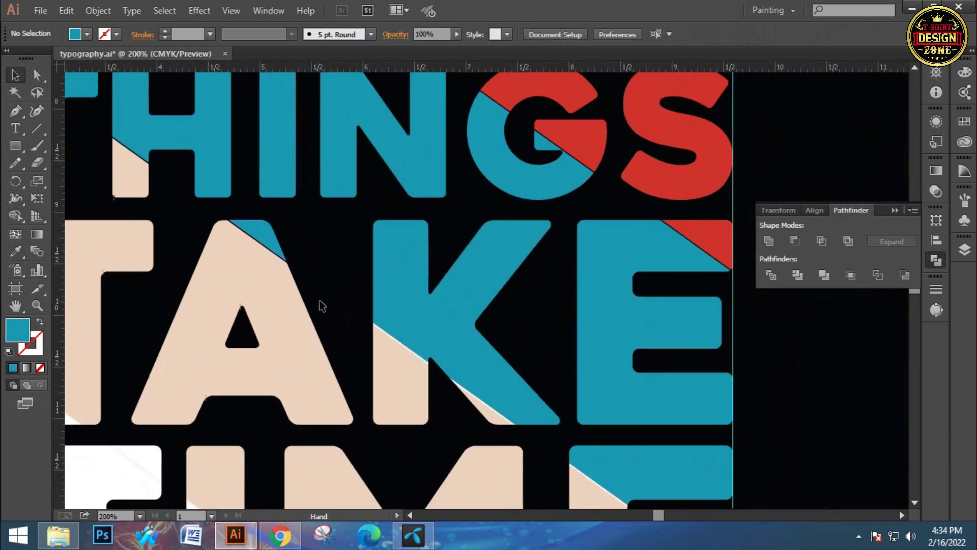
pyautogui.click(395, 344)
pyautogui.click(432, 380)
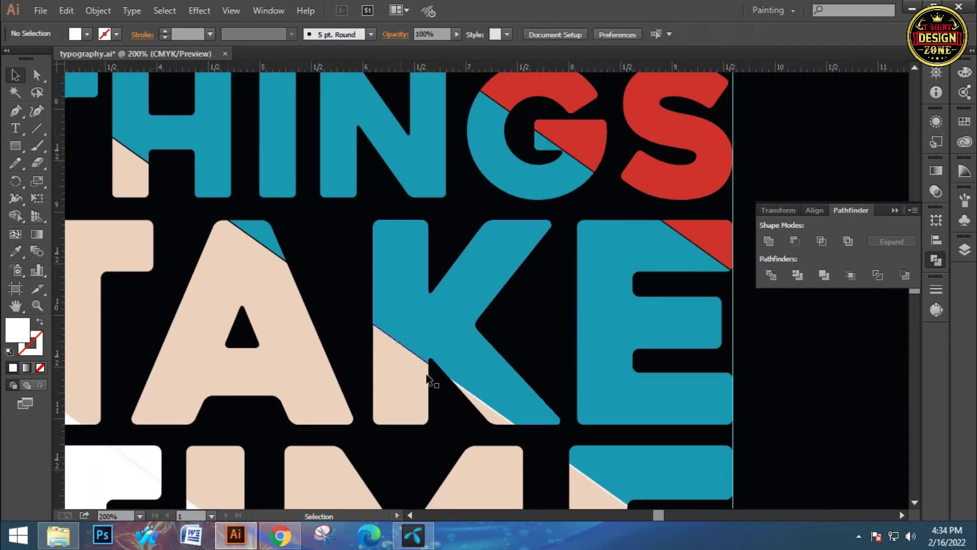
pyautogui.moveTo(602, 458); pyautogui.dragTo(508, 322)
pyautogui.click(511, 356)
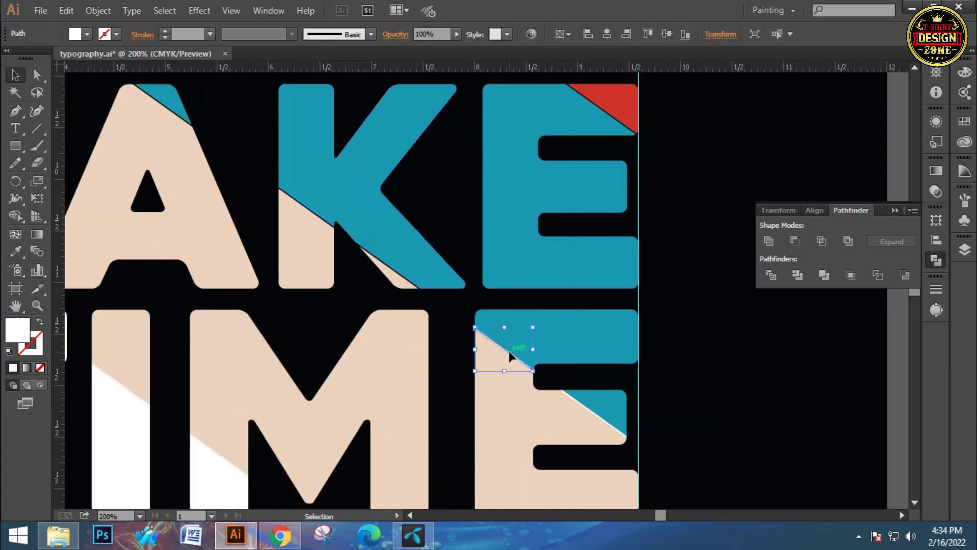
pyautogui.click(542, 379)
pyautogui.click(585, 410)
pyautogui.click(667, 422)
# Group the last diagonal band's white pieces, from the foot of TAKE's T through the T, I and M of TIME.
pyautogui.hotkey('ctrl', '0')
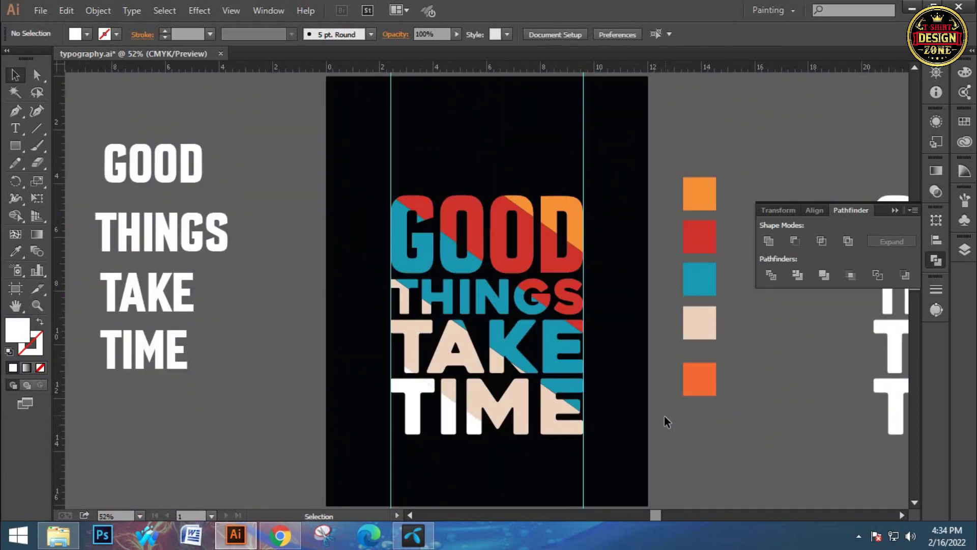
pyautogui.hotkey('ctrl', '=')
pyautogui.moveTo(431, 404); pyautogui.dragTo(437, 417)
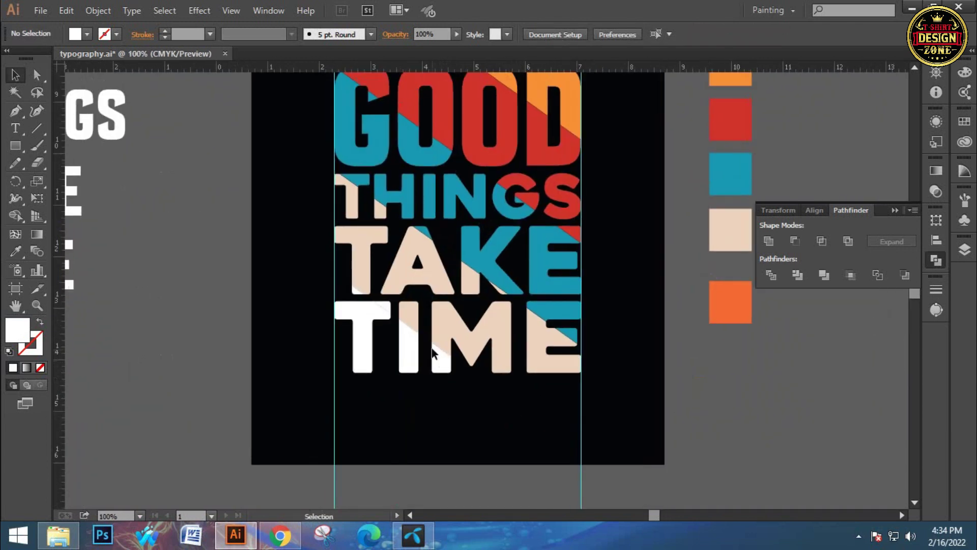
pyautogui.hotkey('ctrl', '=')
pyautogui.click(389, 299)
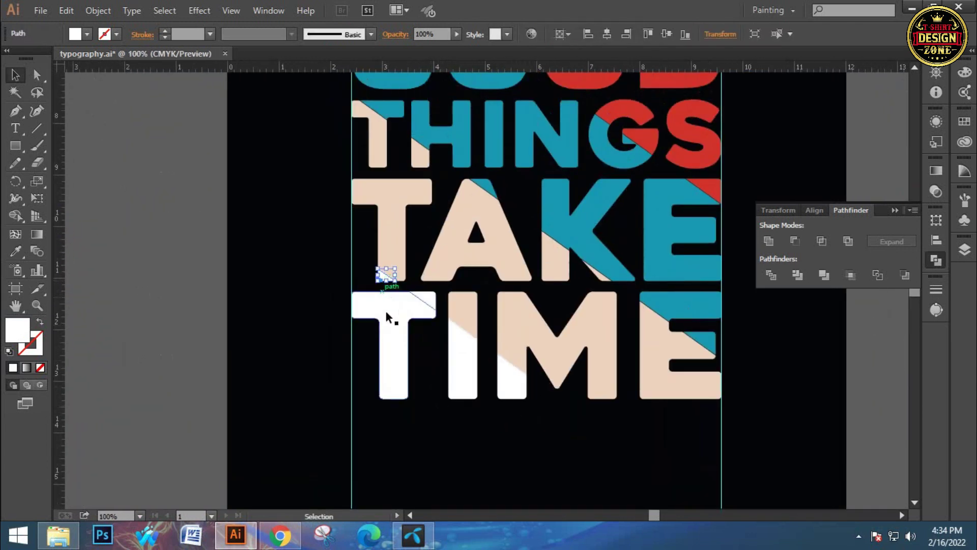
pyautogui.keyDown('shift'); pyautogui.click(463, 387); pyautogui.keyUp('shift')
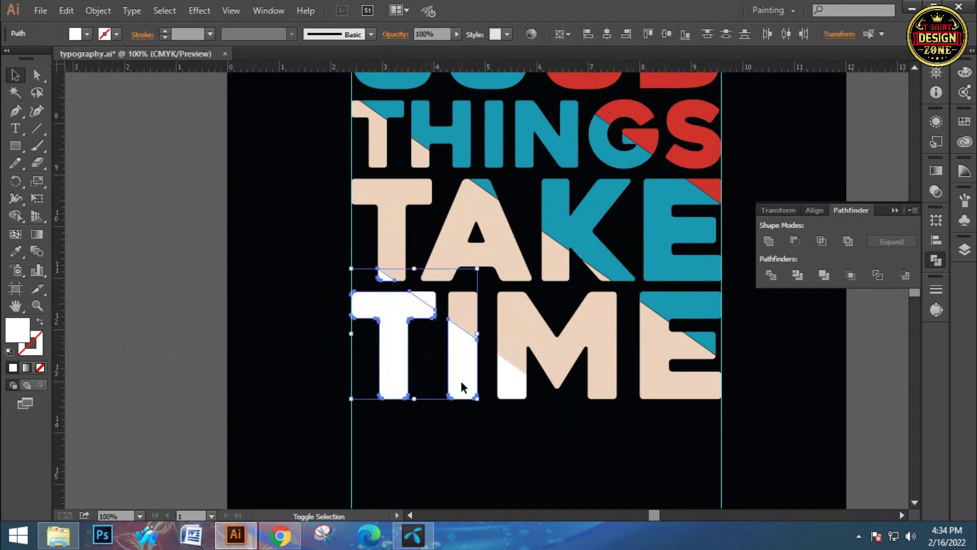
pyautogui.keyDown('shift'); pyautogui.click(507, 381); pyautogui.keyUp('shift')
pyautogui.press('a')
pyautogui.press('v')
pyautogui.hotkey('ctrl', 'g')
# Fill the grouped last diagonal band with the darker orange sample color.
pyautogui.hotkey('ctrl', '0')
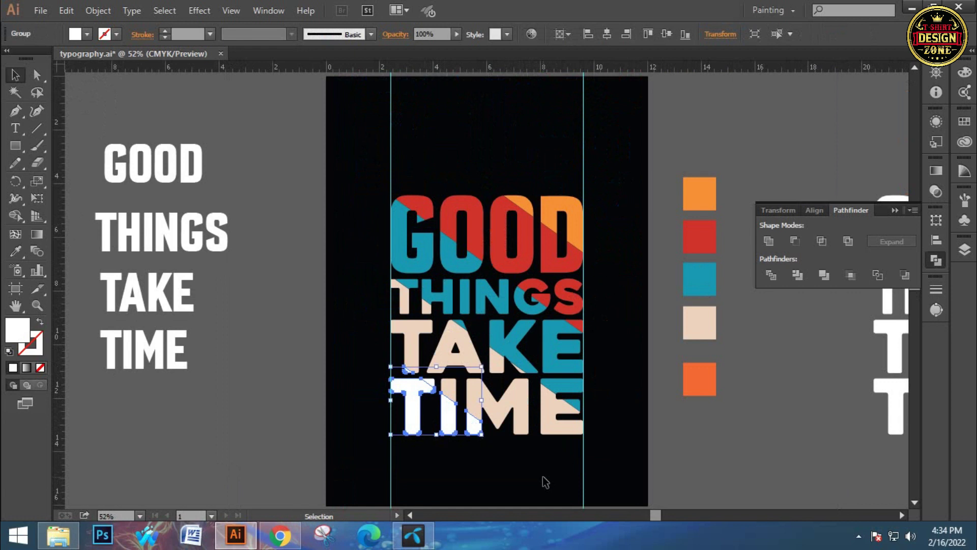
pyautogui.press('i')
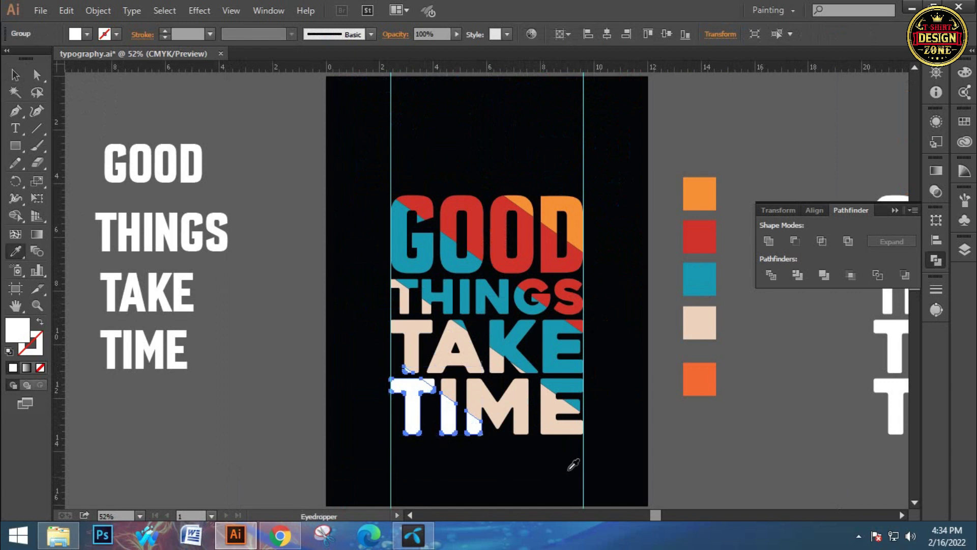
pyautogui.click(706, 381)
pyautogui.click(16, 75)
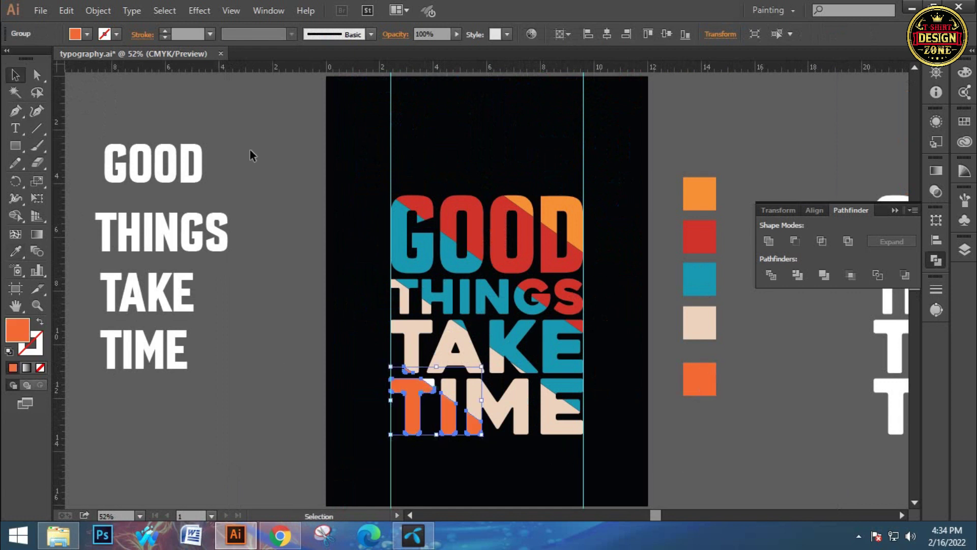
pyautogui.click(281, 170)
# Delete the white slivers between the beige and dark orange bands in TAKE's T and the T, I and M of TIME.
pyautogui.press('z')
pyautogui.click(432, 363)
pyautogui.click(391, 404)
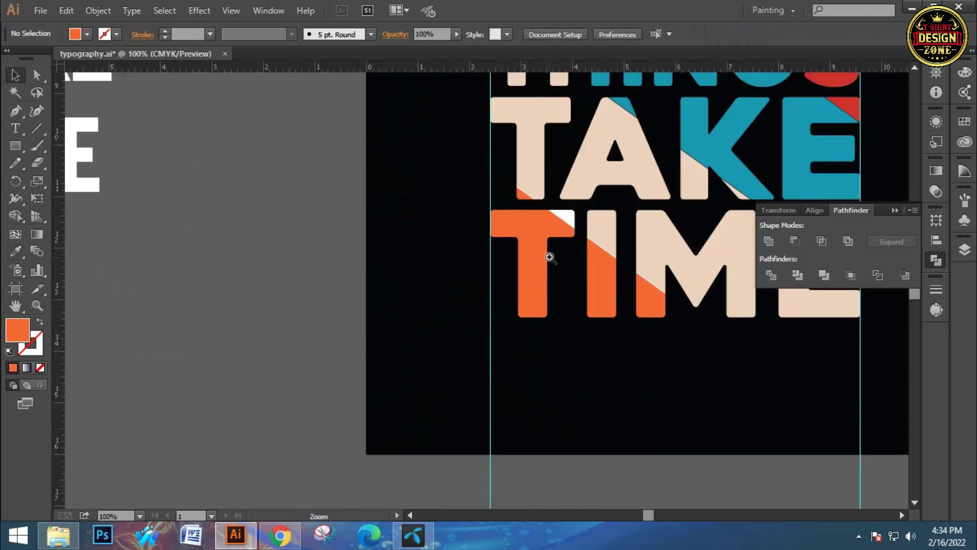
pyautogui.click(550, 257)
pyautogui.press('v')
pyautogui.hscroll(3, 501, 272)
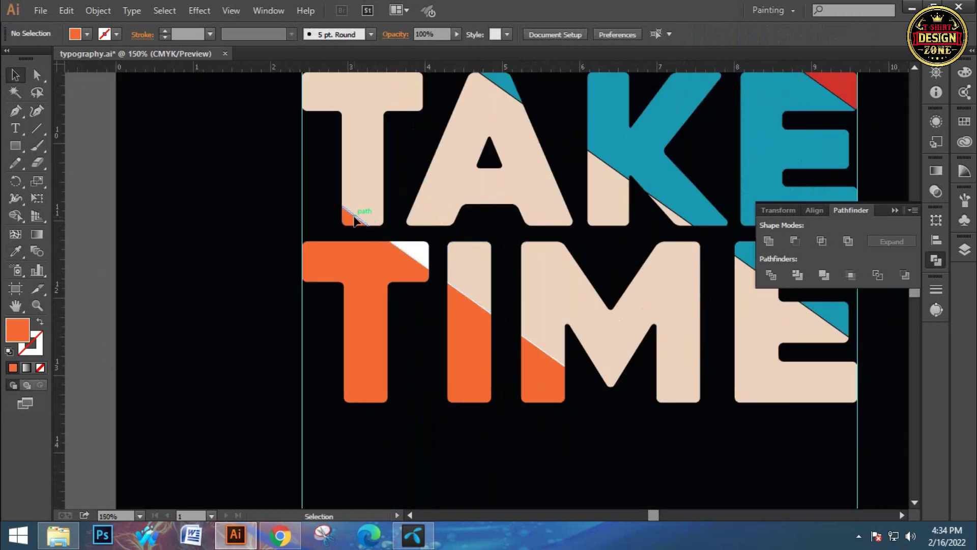
pyautogui.click(354, 220)
pyautogui.click(356, 234)
pyautogui.click(418, 264)
pyautogui.click(481, 312)
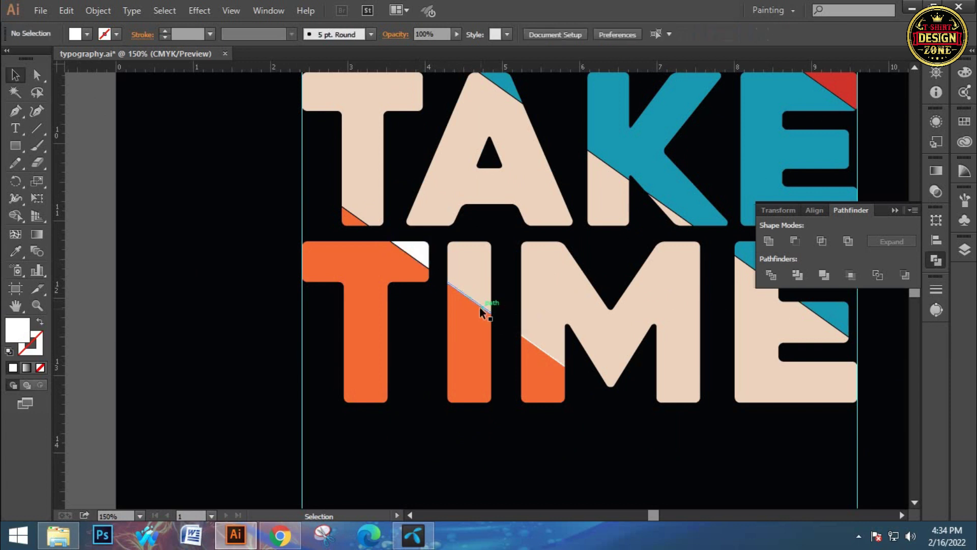
pyautogui.click(550, 356)
pyautogui.moveTo(606, 392); pyautogui.dragTo(592, 352)
pyautogui.click(604, 433)
# Fill the remaining white corner of the T in TIME with the beige of the fourth band.
pyautogui.click(429, 249)
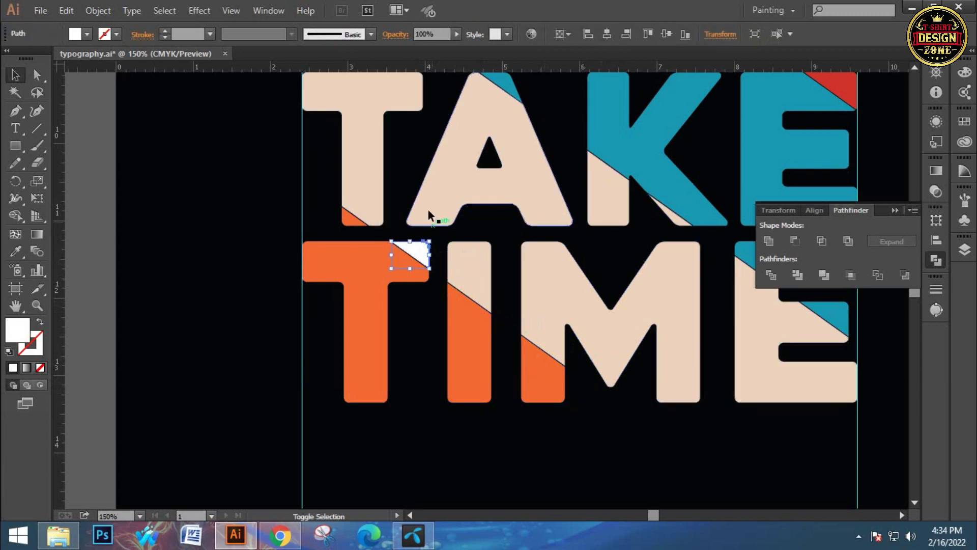
pyautogui.keyDown('shift'); pyautogui.click(426, 204); pyautogui.keyUp('shift')
pyautogui.press('a')
pyautogui.press('i')
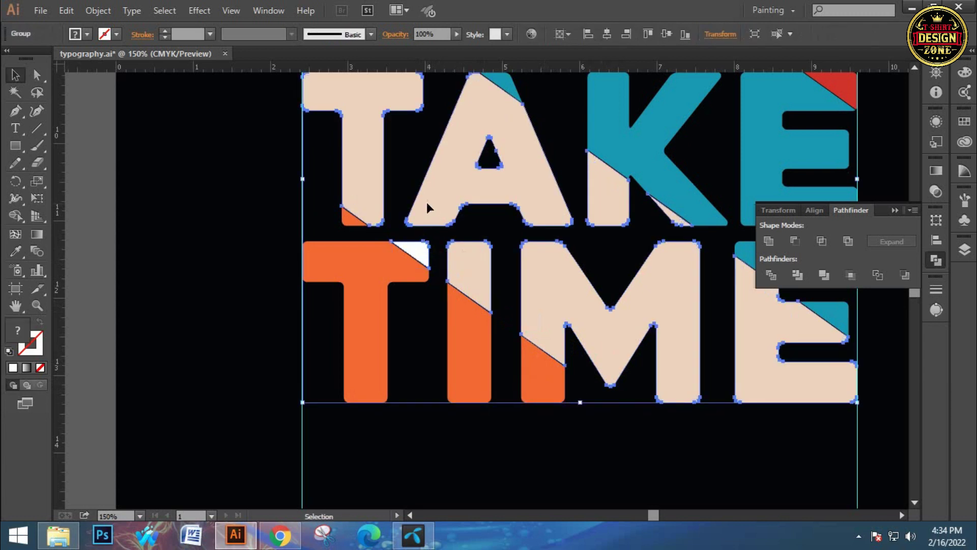
pyautogui.click(464, 163)
pyautogui.press('a')
pyautogui.press('v')
pyautogui.click(172, 170)
pyautogui.hotkey('ctrl', '0')
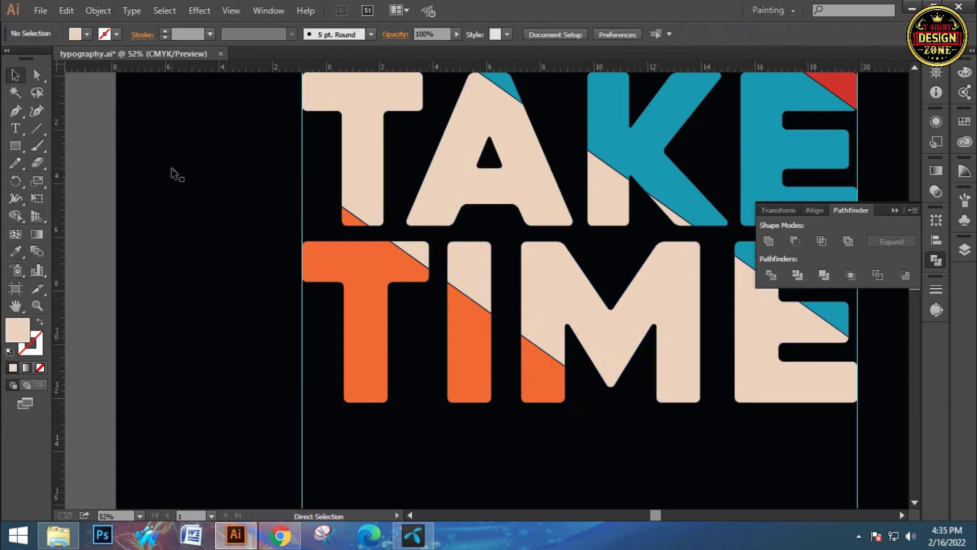
pyautogui.moveTo(475, 231); pyautogui.dragTo(440, 225)
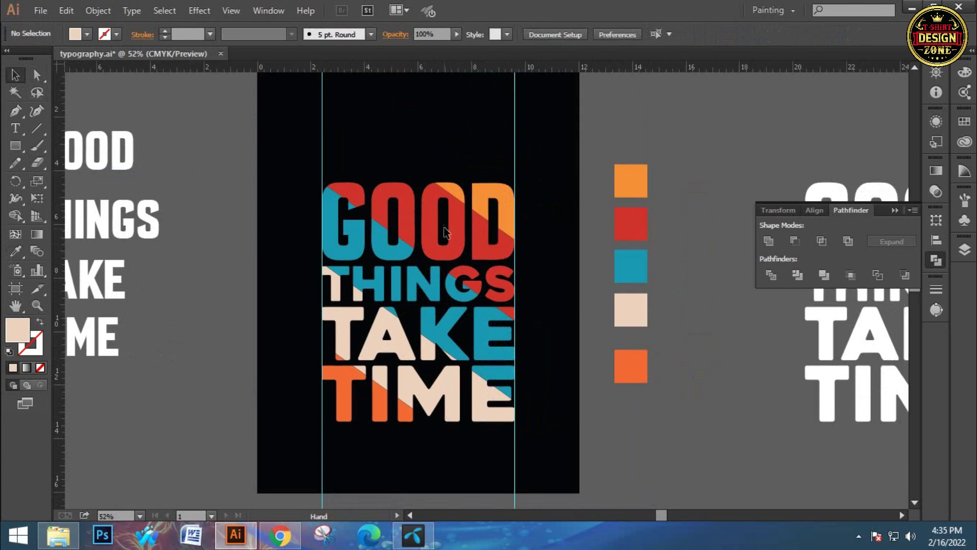
pyautogui.moveTo(452, 329); pyautogui.dragTo(556, 304)
pyautogui.hotkey('ctrl', '0')
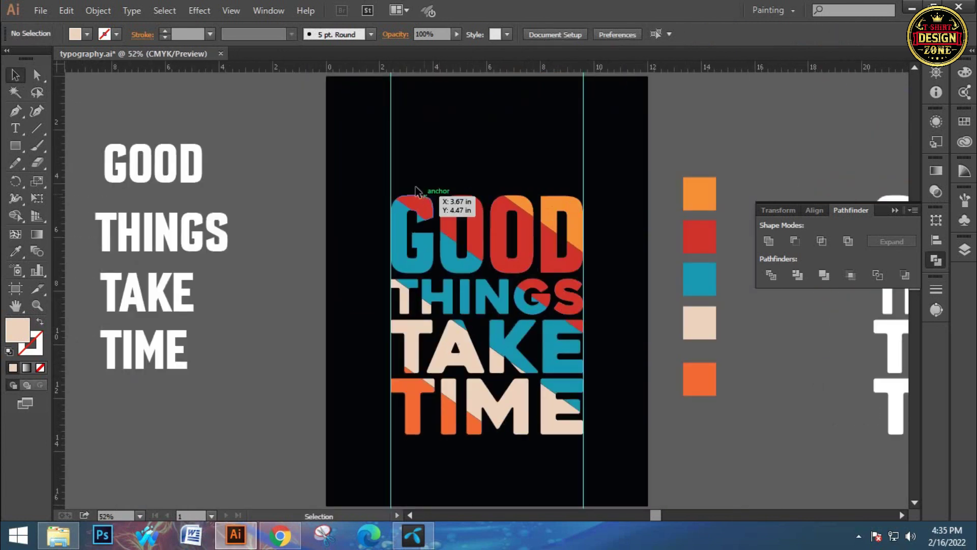
# Compare the finished colored lettering on the artboard with the white copy and its diagonal lines beside it.
pyautogui.moveTo(400, 193); pyautogui.dragTo(573, 473)
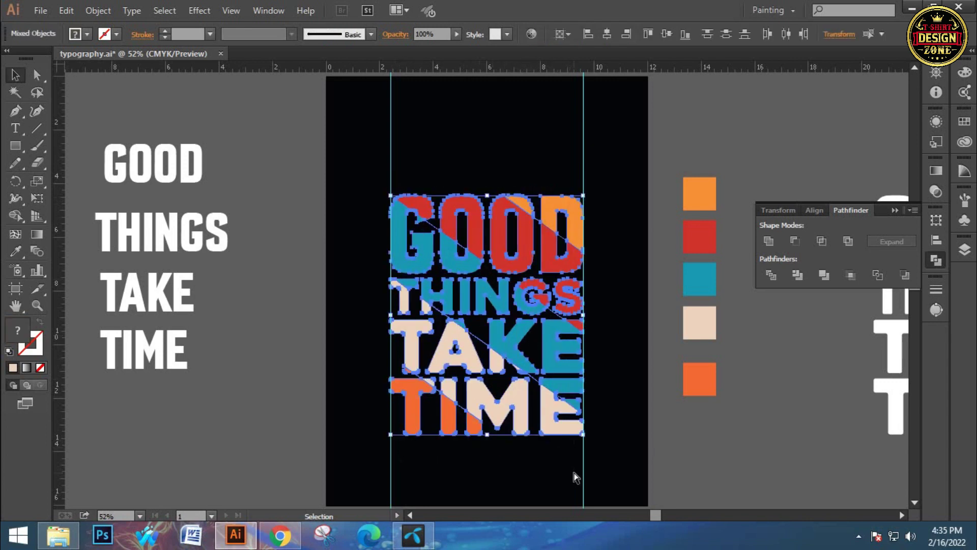
pyautogui.click(614, 334)
pyautogui.scroll(-1, 614, 334)
pyautogui.scroll(1, 611, 333)
pyautogui.moveTo(612, 329); pyautogui.dragTo(161, 342)
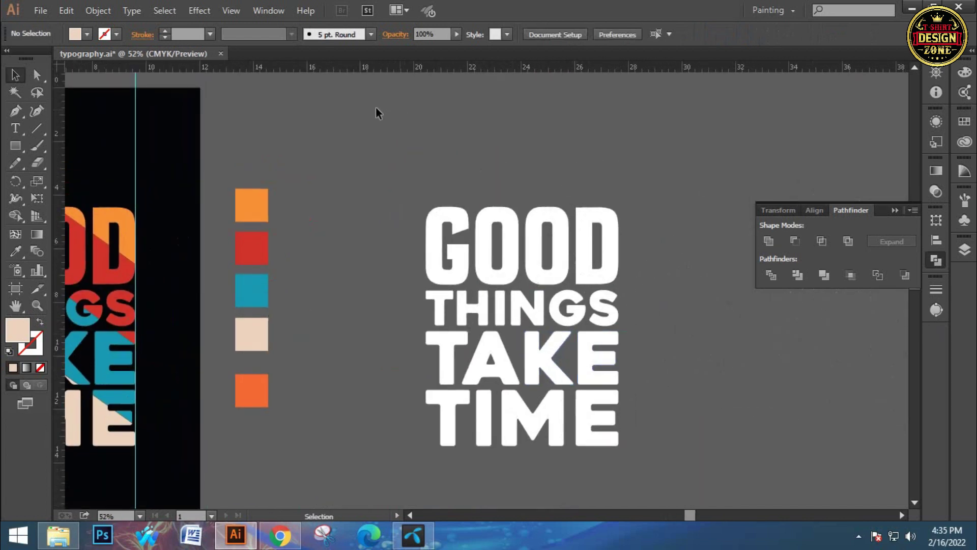
pyautogui.moveTo(471, 286); pyautogui.dragTo(651, 481)
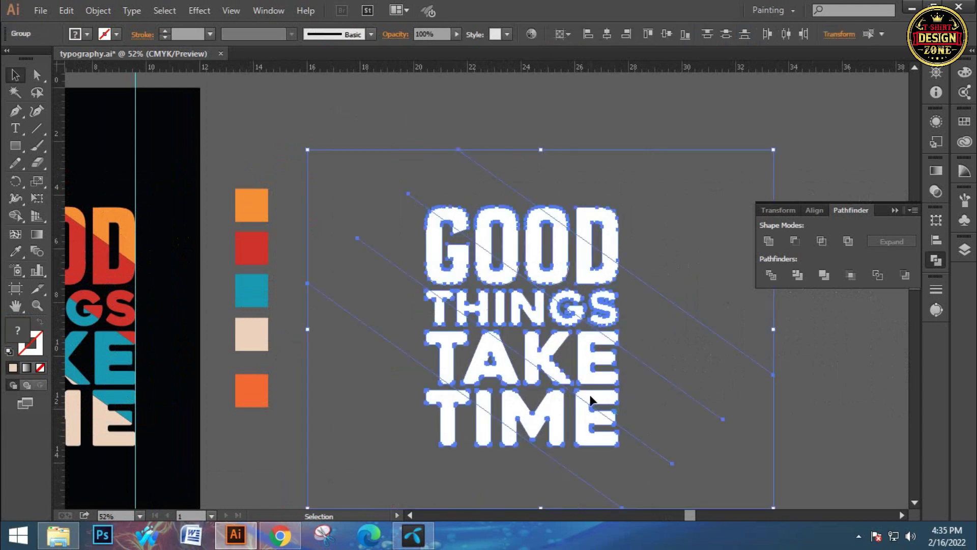
pyautogui.press('a')
pyautogui.press('v')
pyautogui.moveTo(531, 276); pyautogui.dragTo(517, 267)
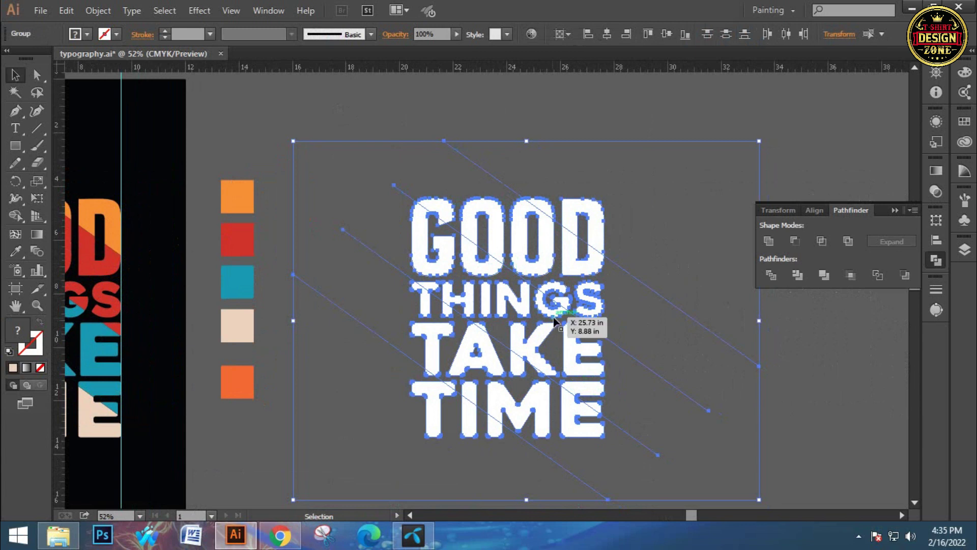
pyautogui.click(536, 161)
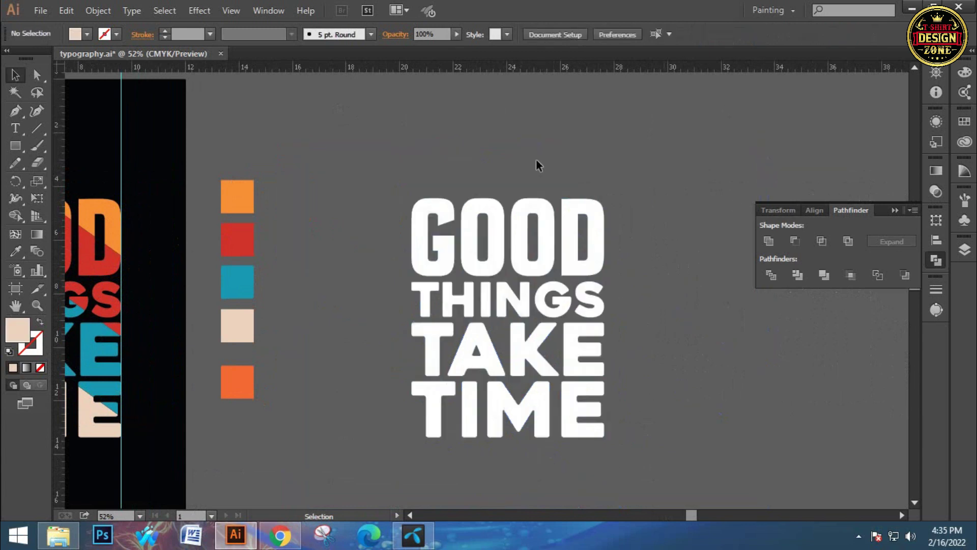
pyautogui.moveTo(286, 337); pyautogui.dragTo(274, 386)
pyautogui.click(306, 179)
pyautogui.press('space')
pyautogui.moveTo(670, 157); pyautogui.dragTo(624, 127)
# Fill the white copy's first diagonal band, on the D and second O of GOOD, with light blue using Shape Builder.
pyautogui.moveTo(304, 121); pyautogui.dragTo(602, 404)
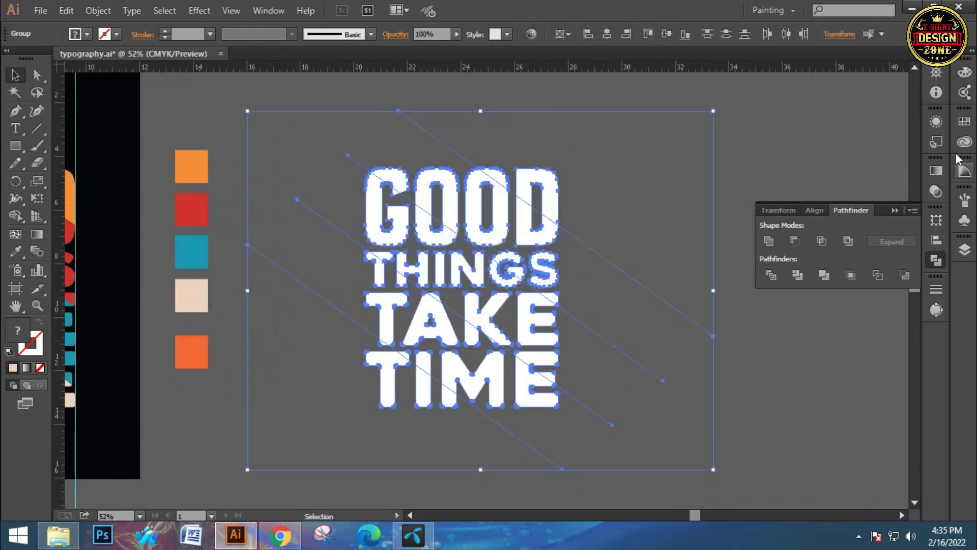
pyautogui.click(964, 121)
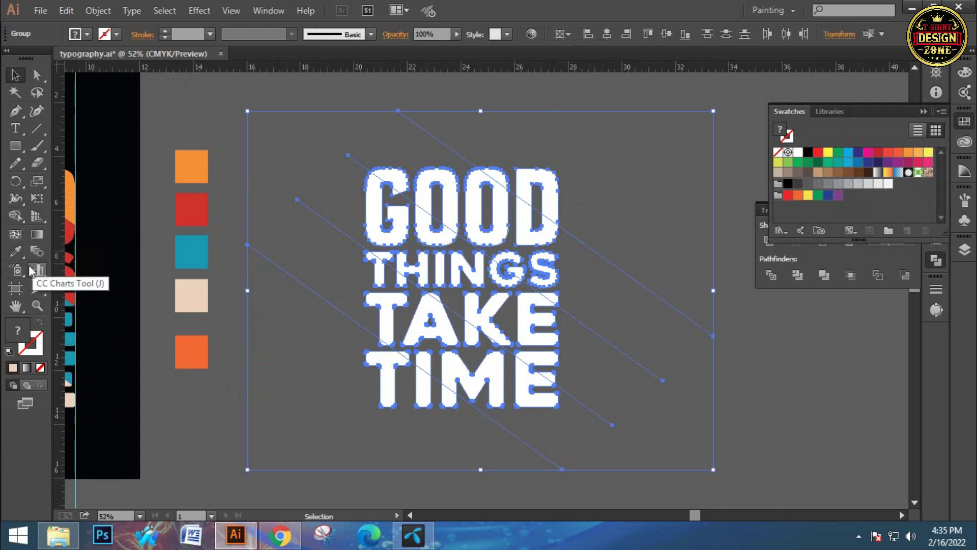
pyautogui.click(15, 215)
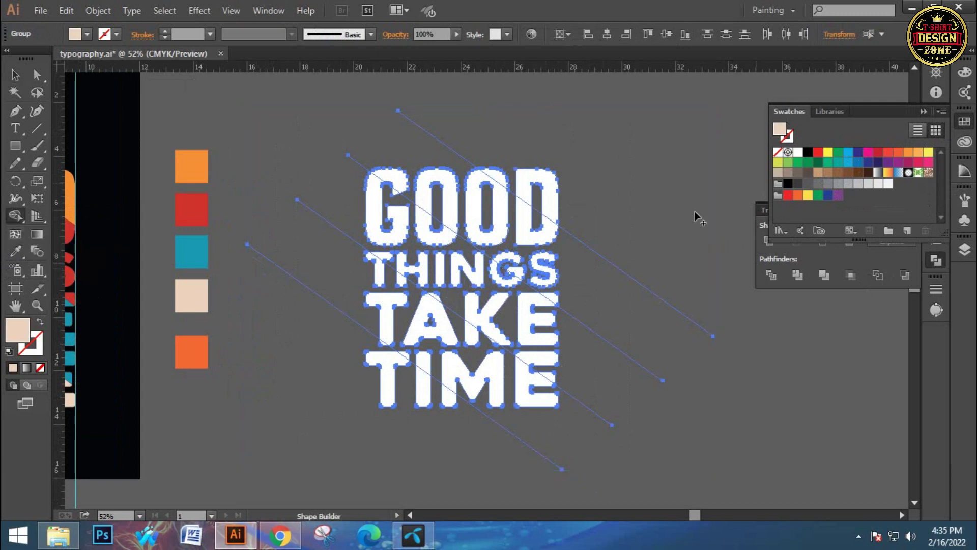
pyautogui.click(847, 152)
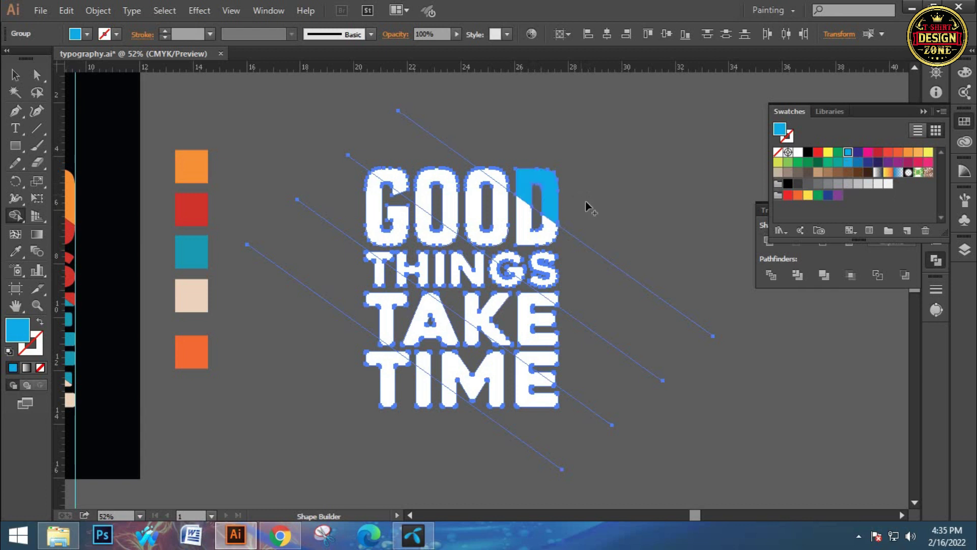
pyautogui.click(504, 177)
# Fill the copy's second diagonal band with magenta, across the letters of GOOD and the G and S of THINGS.
pyautogui.hotkey('ctrl', 'space')
pyautogui.click(541, 239)
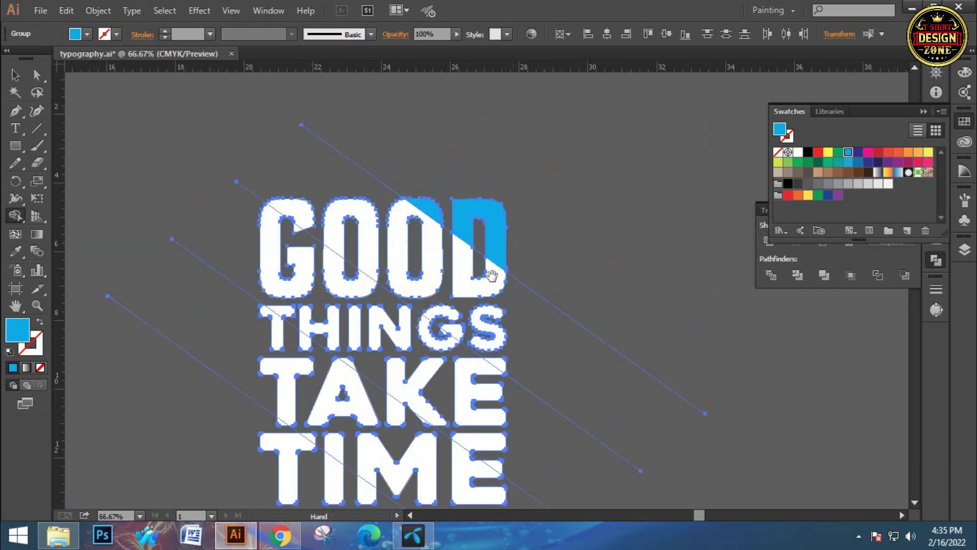
pyautogui.click(869, 153)
pyautogui.click(309, 184)
pyautogui.click(352, 197)
pyautogui.click(410, 210)
pyautogui.click(481, 267)
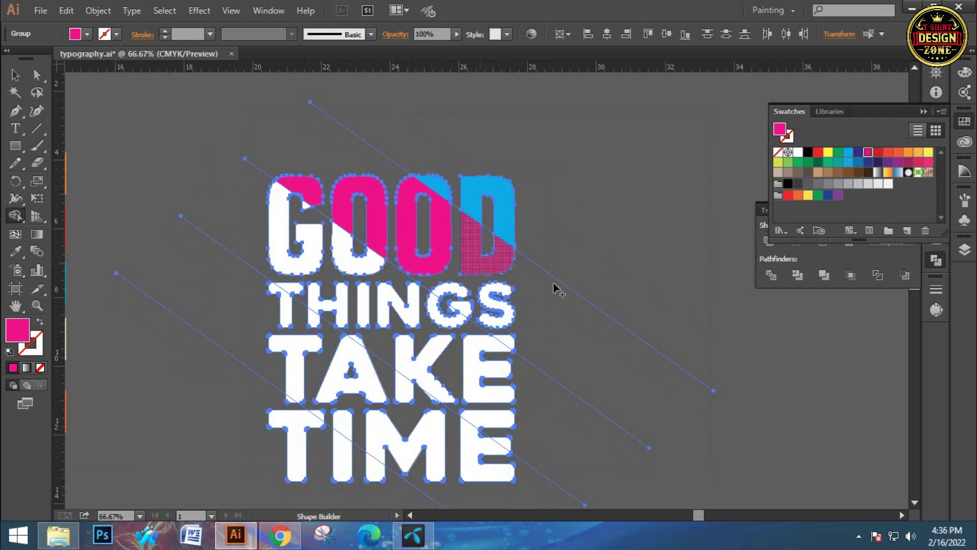
pyautogui.click(498, 305)
pyautogui.moveTo(452, 293); pyautogui.dragTo(464, 313)
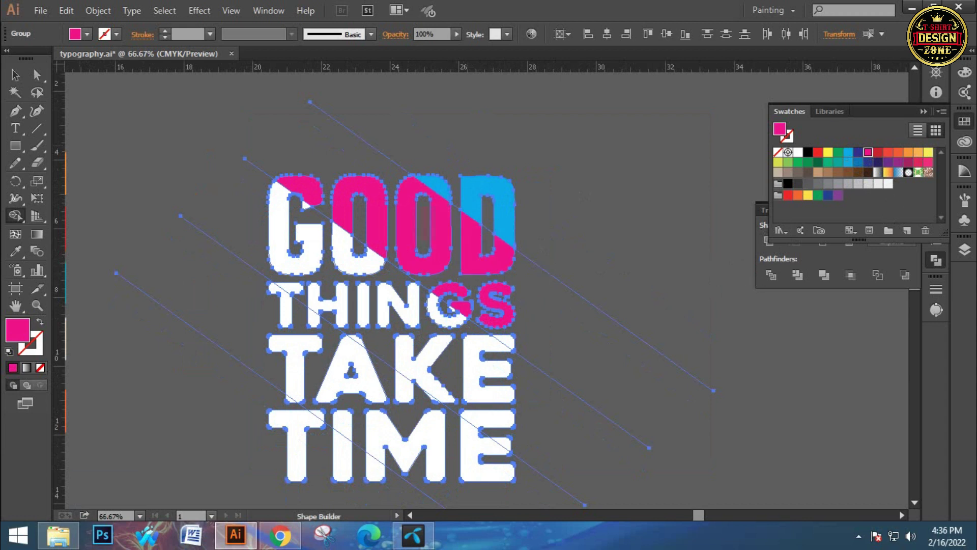
# Fill the third diagonal band's pieces in the G and first O of GOOD with light yellow.
pyautogui.click(927, 153)
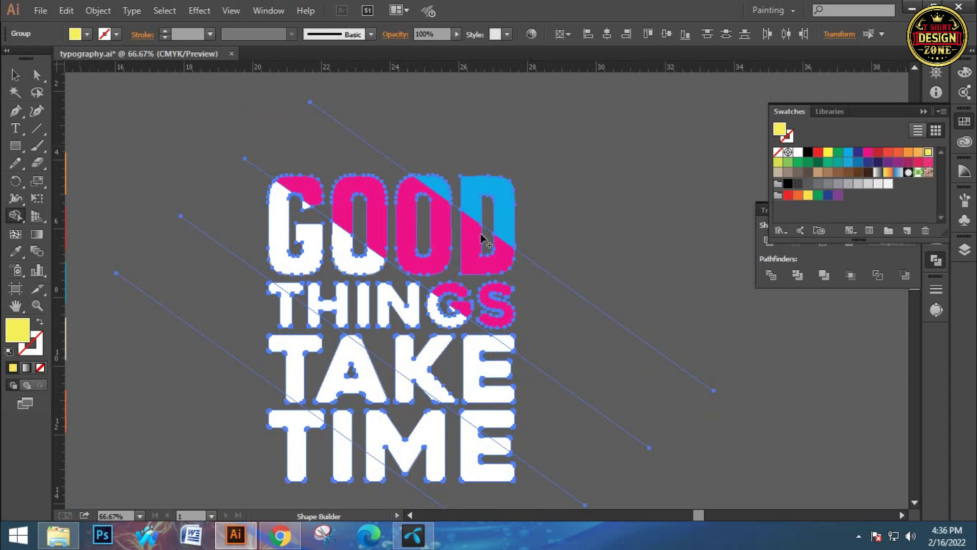
pyautogui.click(300, 216)
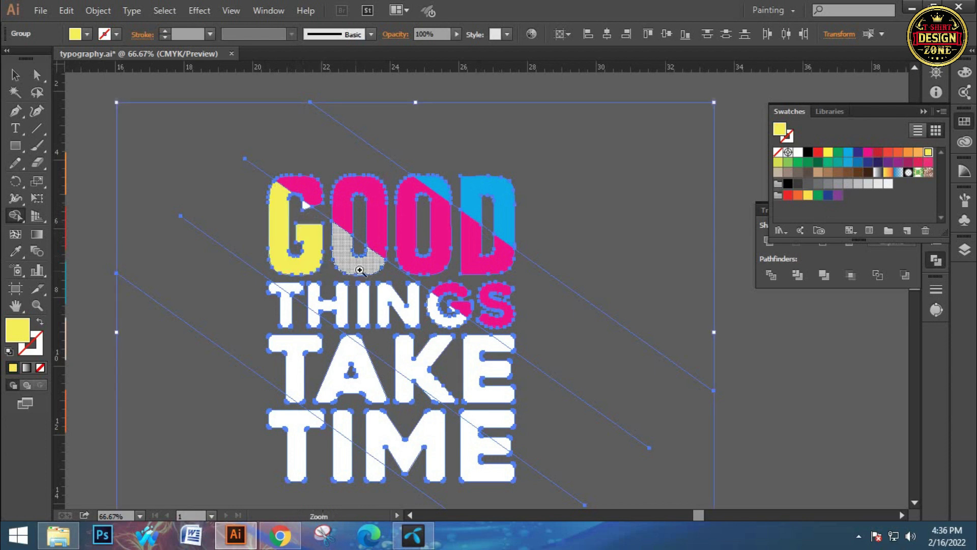
pyautogui.hotkey('ctrl', '+')
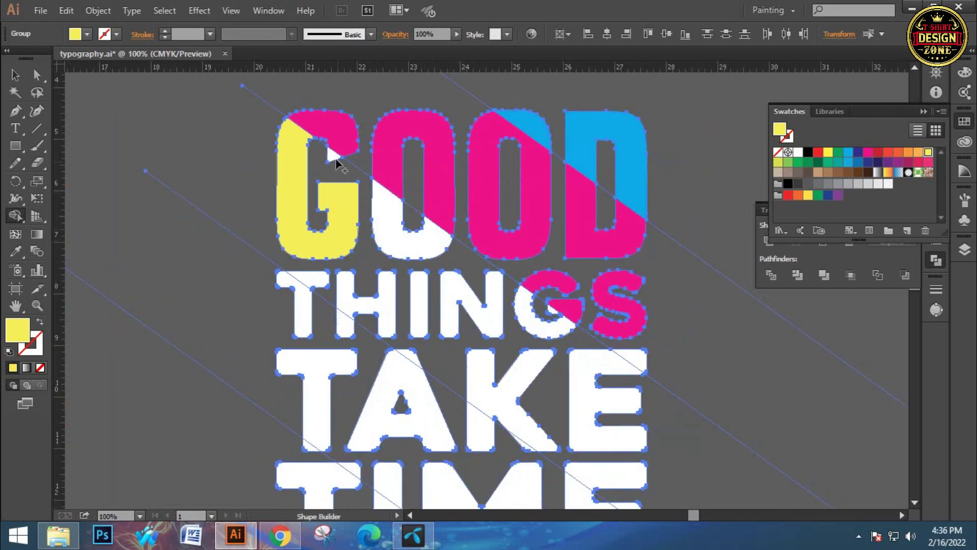
pyautogui.click(333, 156)
pyautogui.click(389, 247)
# Continue the light yellow band through the letters T to G of THINGS and the K and E of TAKE.
pyautogui.click(447, 322)
pyautogui.click(419, 305)
pyautogui.click(366, 306)
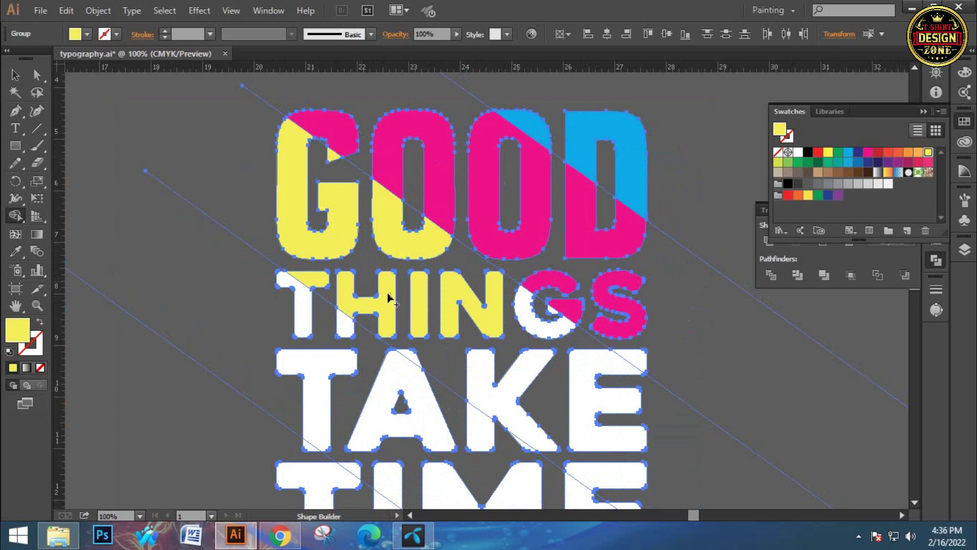
pyautogui.click(542, 318)
pyautogui.moveTo(578, 382); pyautogui.dragTo(567, 316)
pyautogui.click(567, 316)
pyautogui.click(505, 322)
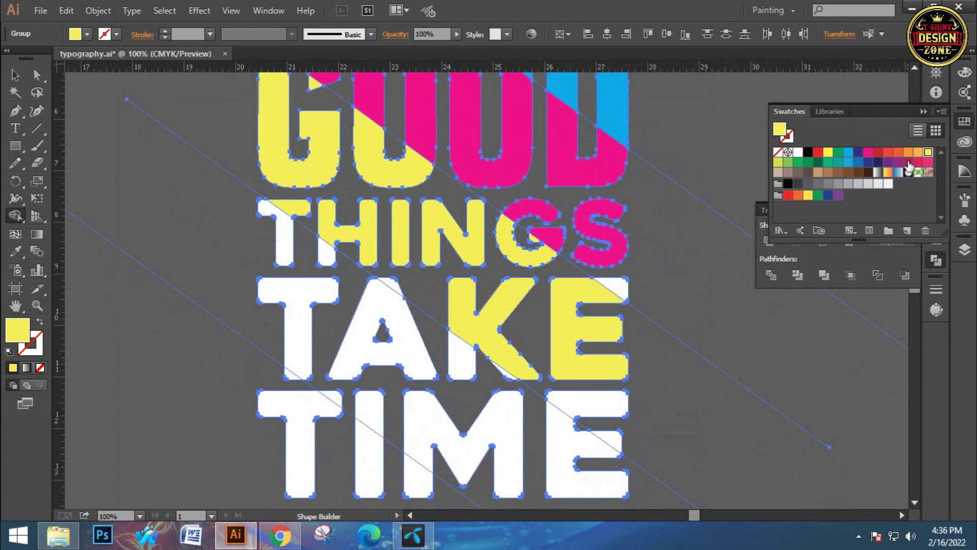
# Fill the fourth diagonal band with dark green, from the T and H of THINGS through TAKE to the M and E of TIME.
pyautogui.click(848, 163)
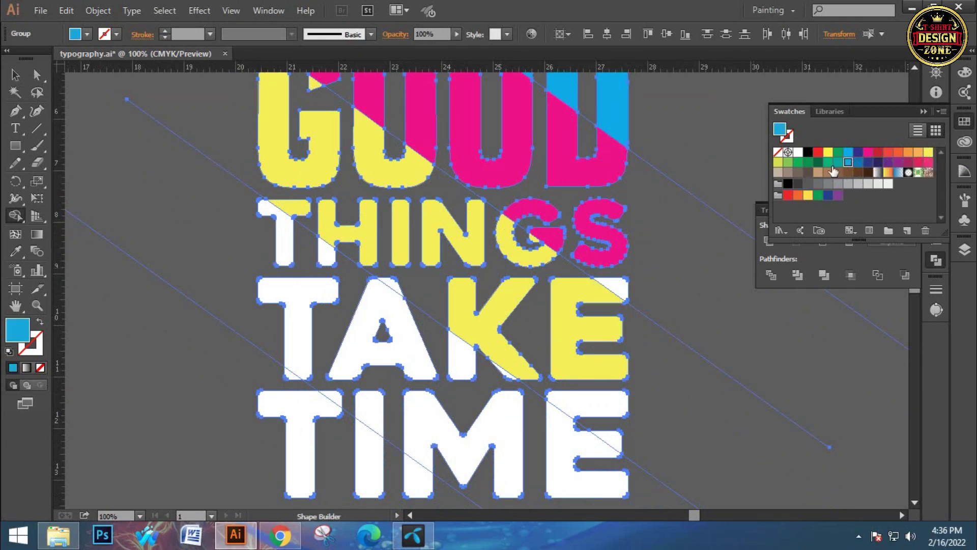
pyautogui.click(808, 163)
pyautogui.click(283, 238)
pyautogui.click(280, 305)
pyautogui.click(325, 249)
pyautogui.click(402, 341)
pyautogui.click(468, 363)
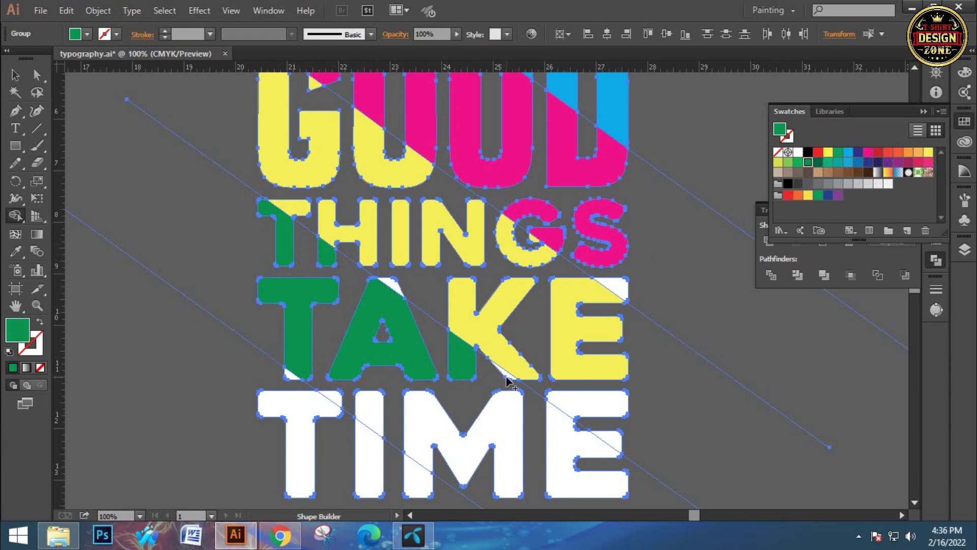
pyautogui.click(505, 375)
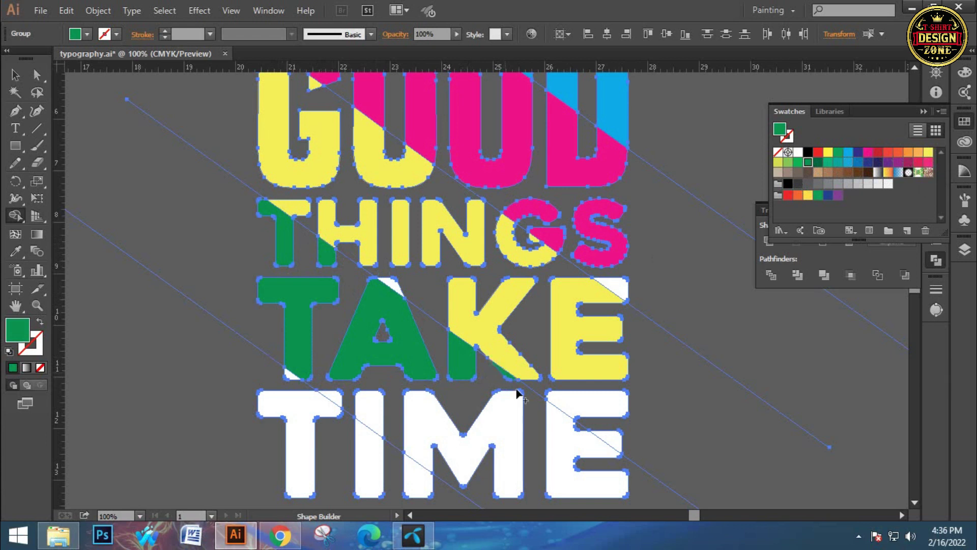
pyautogui.click(497, 438)
pyautogui.click(570, 446)
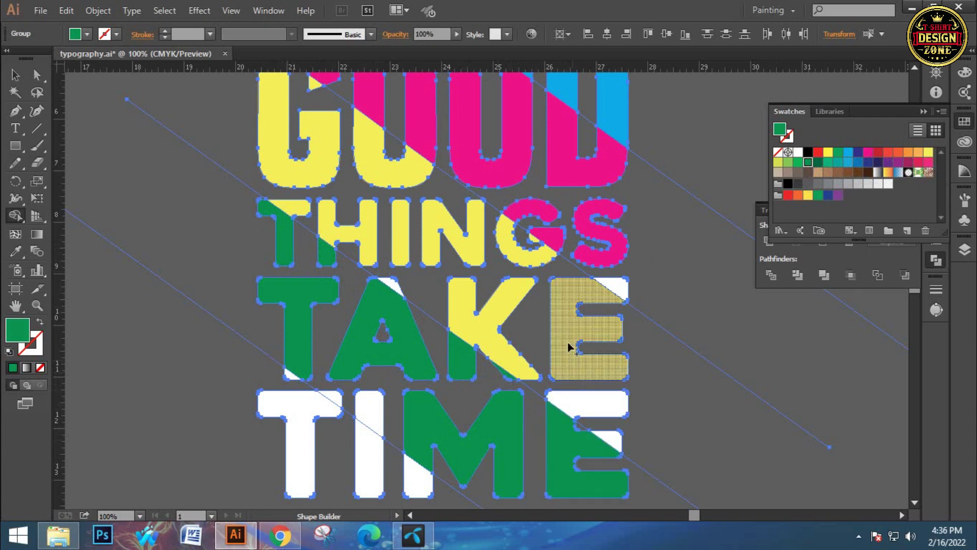
# Fill the leftover white pieces of TIME's E and TAKE's A with light yellow, and the corner of TAKE's E with magenta.
pyautogui.click(927, 156)
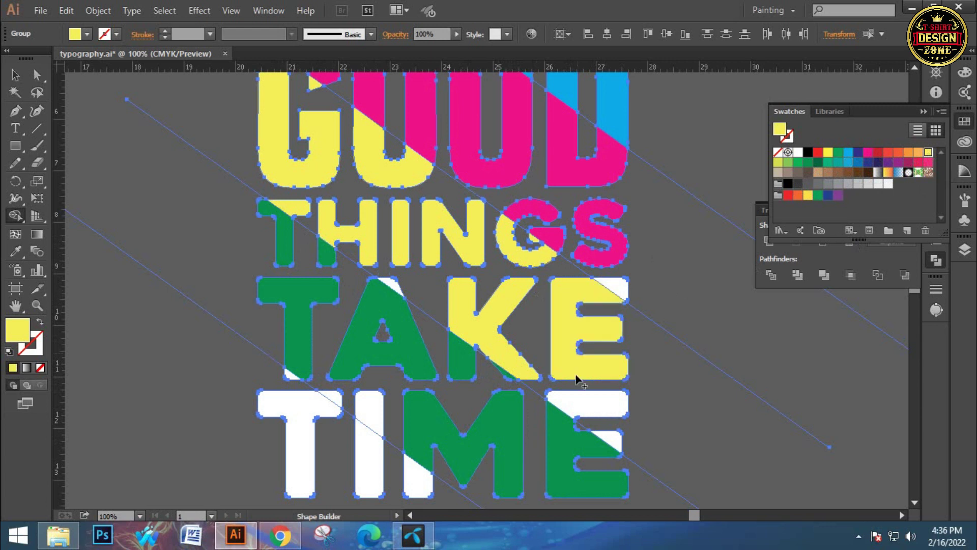
pyautogui.click(590, 412)
pyautogui.click(612, 442)
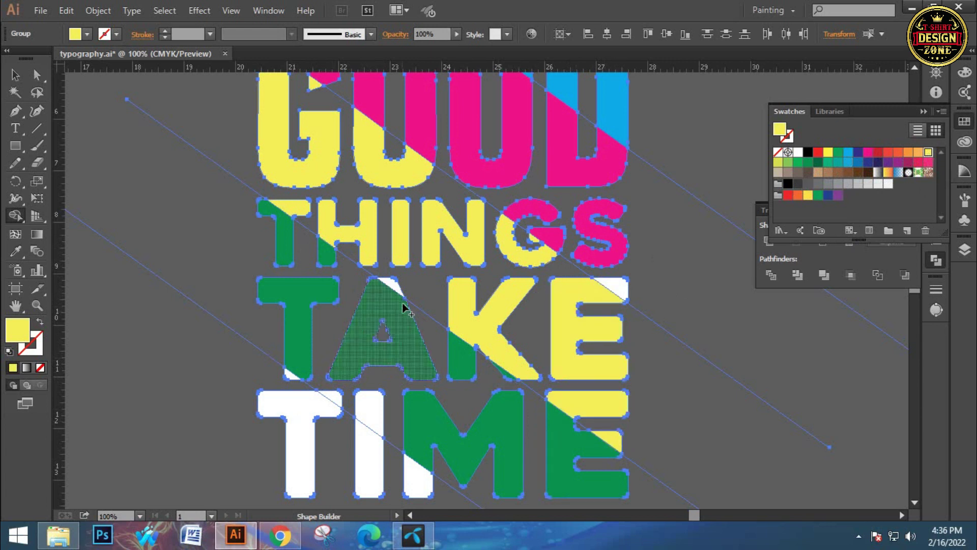
pyautogui.click(389, 285)
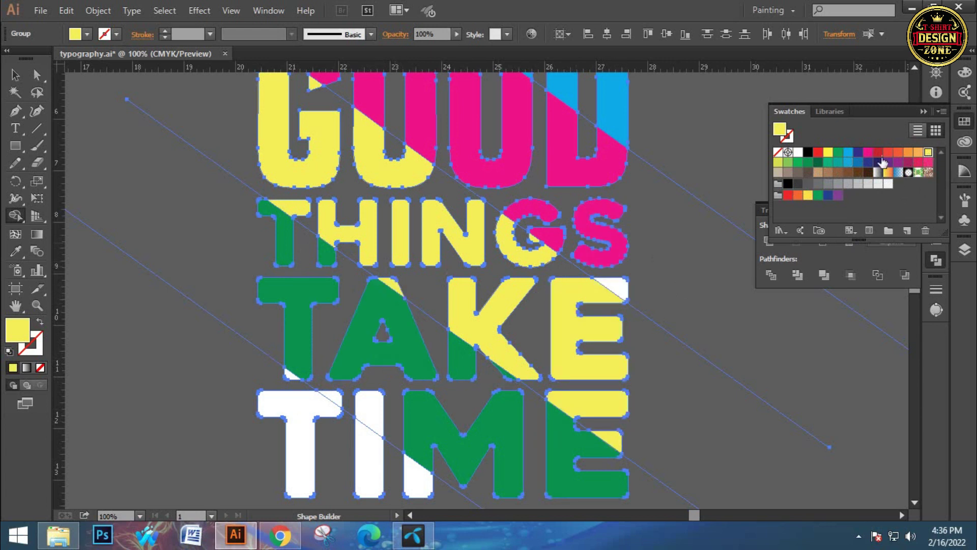
pyautogui.click(868, 155)
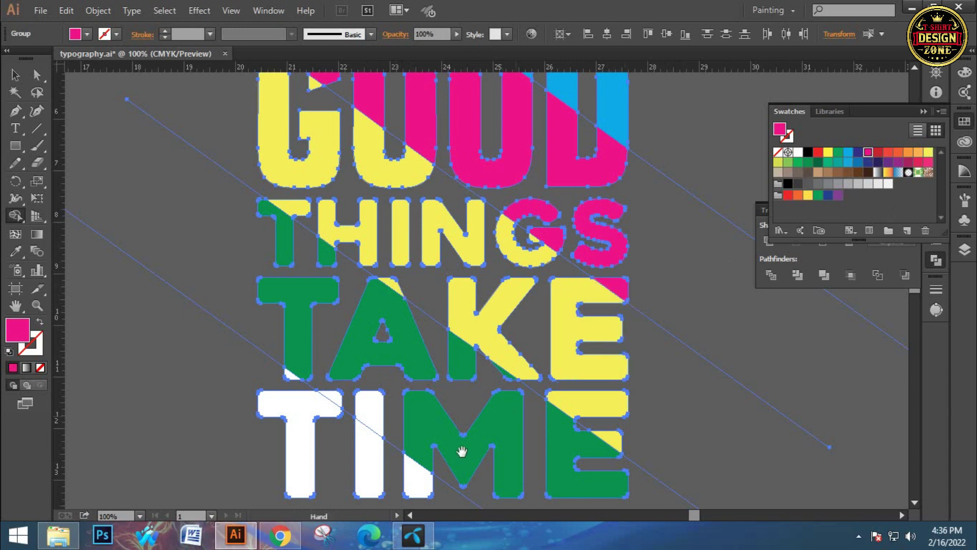
# Fill the last diagonal band with dark blue, covering the T, I and M of TIME and the foot of TAKE's T.
pyautogui.moveTo(462, 452); pyautogui.dragTo(487, 300)
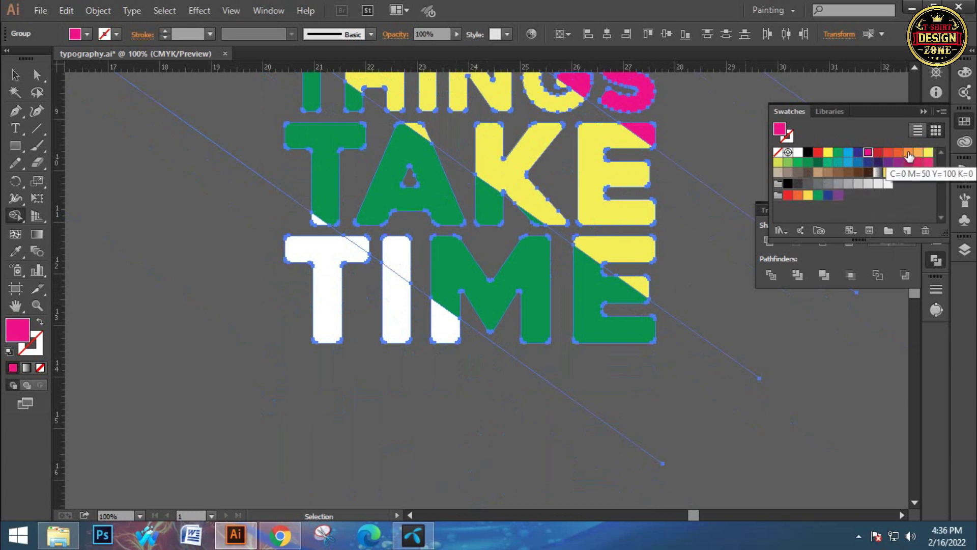
pyautogui.click(858, 152)
pyautogui.click(450, 332)
pyautogui.click(397, 311)
pyautogui.click(334, 307)
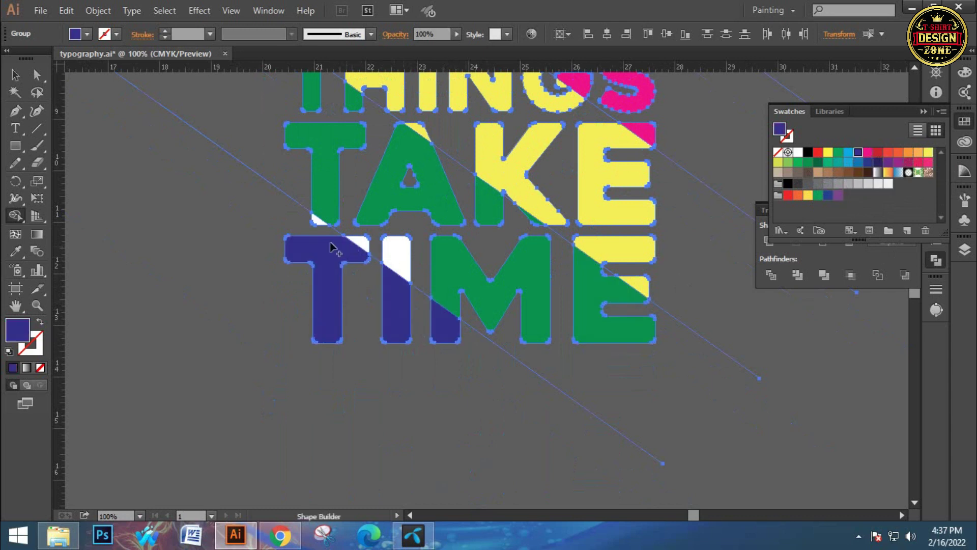
pyautogui.click(319, 220)
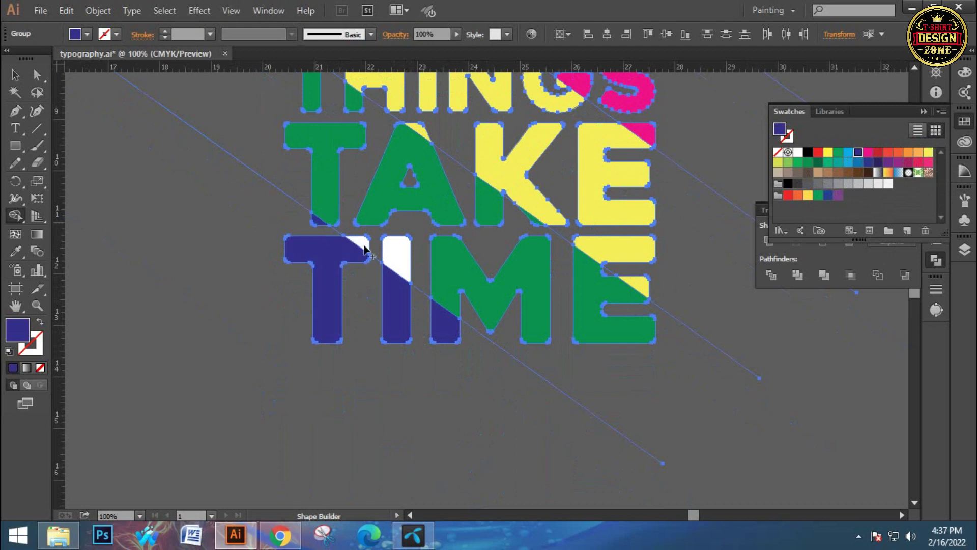
# Fill the remaining white corners of the T and I in TIME with a brighter green.
pyautogui.click(797, 162)
pyautogui.click(396, 254)
pyautogui.click(368, 249)
# Apply Expand Appearance to the recolored lettering copy and its diagonal lines, leaving them deselected.
pyautogui.moveTo(643, 322); pyautogui.dragTo(635, 508)
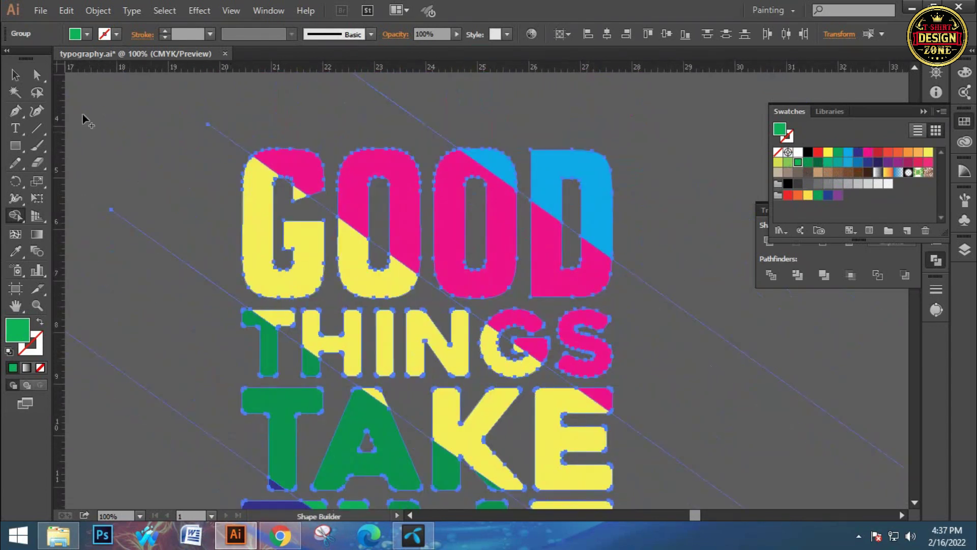
pyautogui.click(16, 75)
pyautogui.click(97, 10)
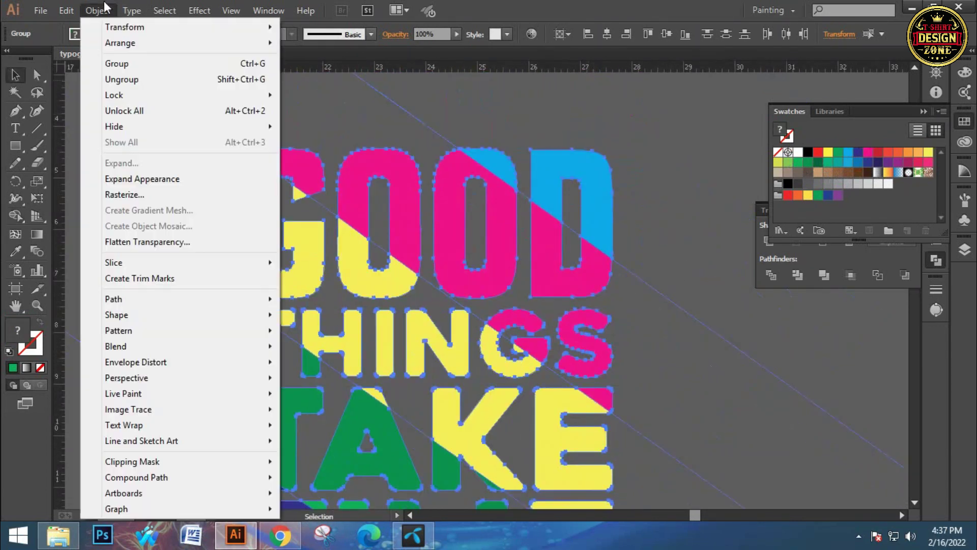
pyautogui.click(131, 179)
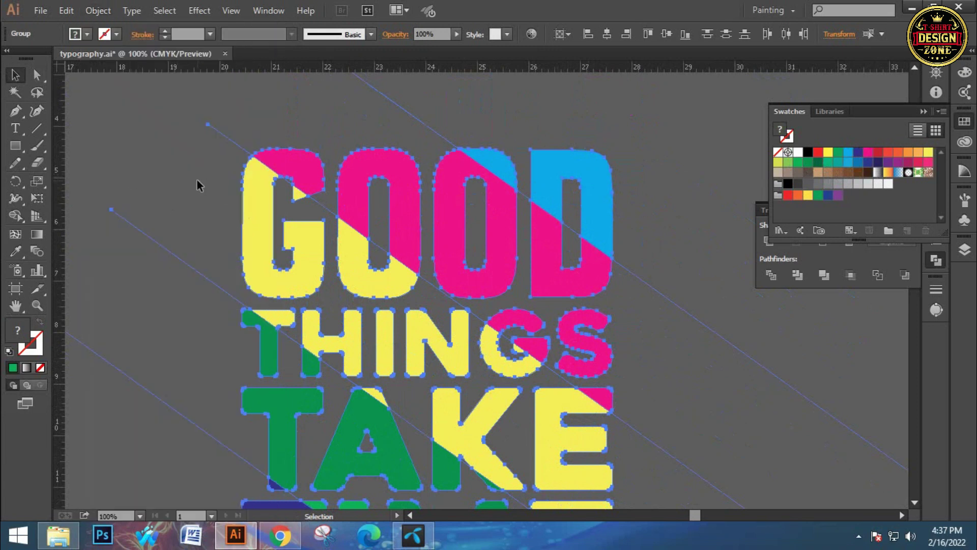
pyautogui.click(160, 129)
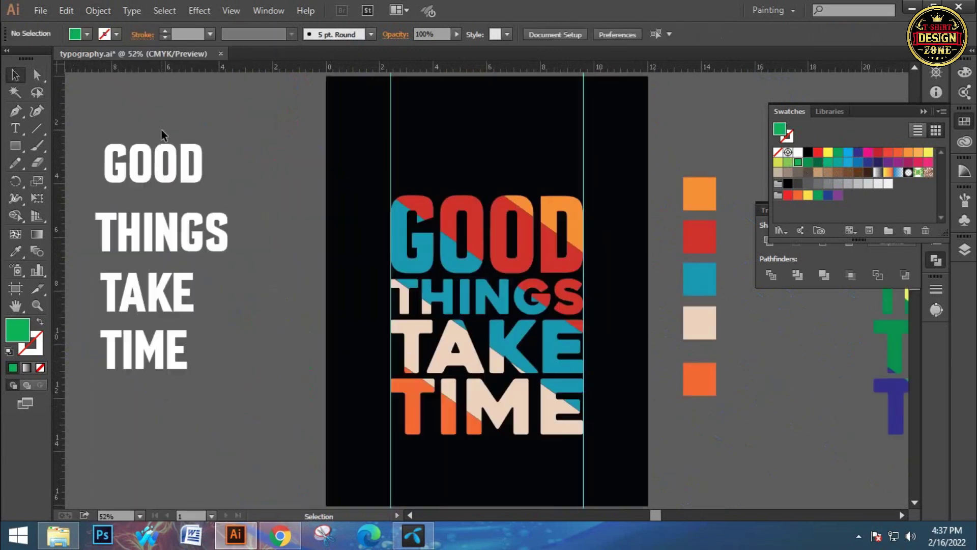
pyautogui.hotkey('ctrl', '-')
pyautogui.hotkey('ctrl', '-')
pyautogui.hotkey('ctrl', '-')
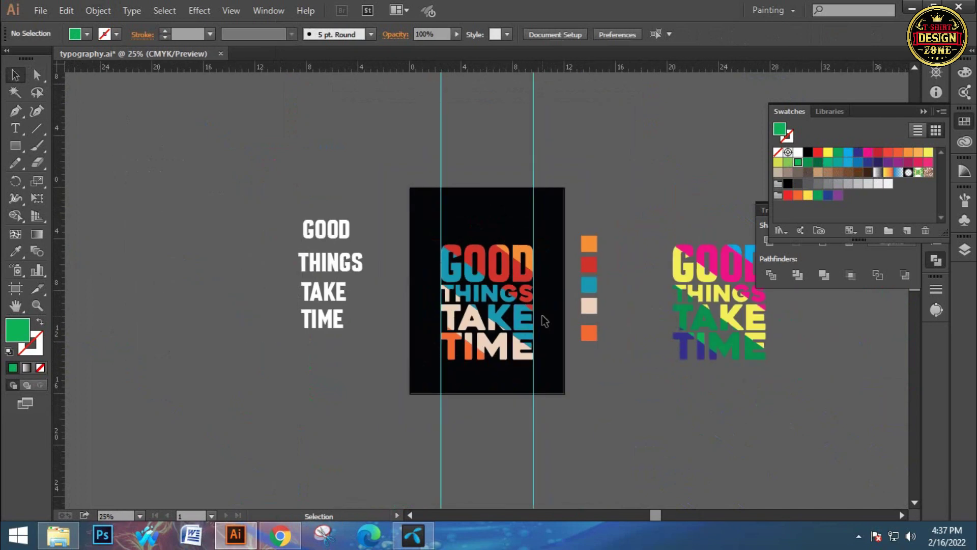
pyautogui.moveTo(523, 324); pyautogui.dragTo(401, 286)
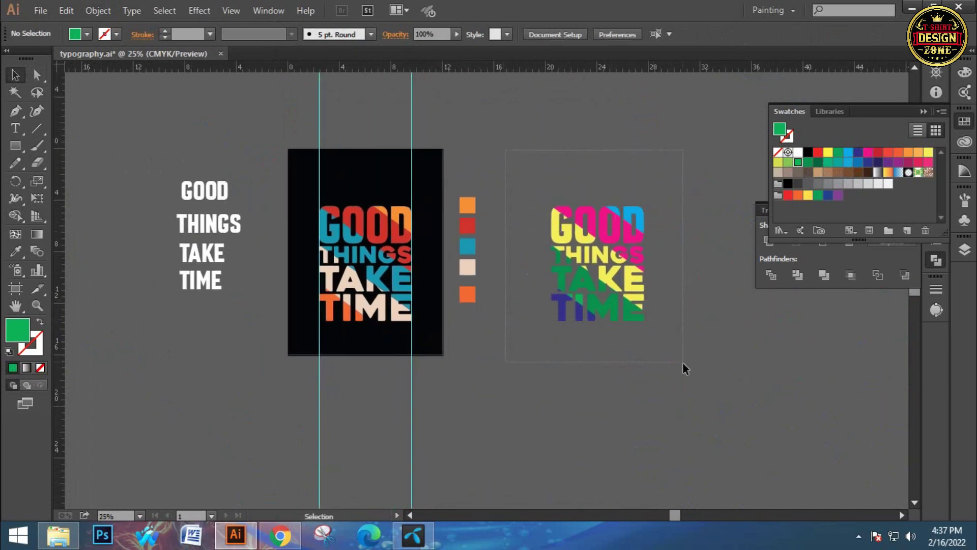
pyautogui.moveTo(683, 362); pyautogui.dragTo(683, 362)
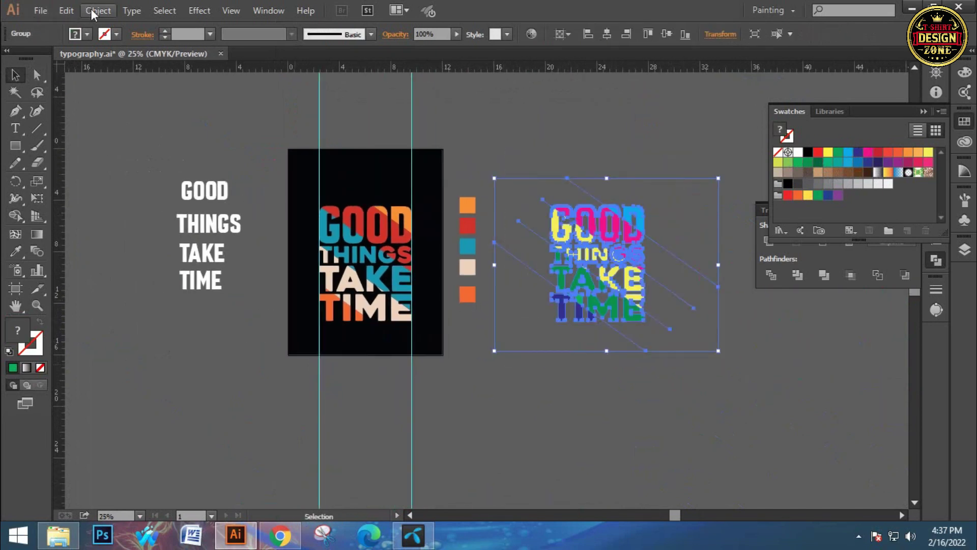
pyautogui.click(94, 10)
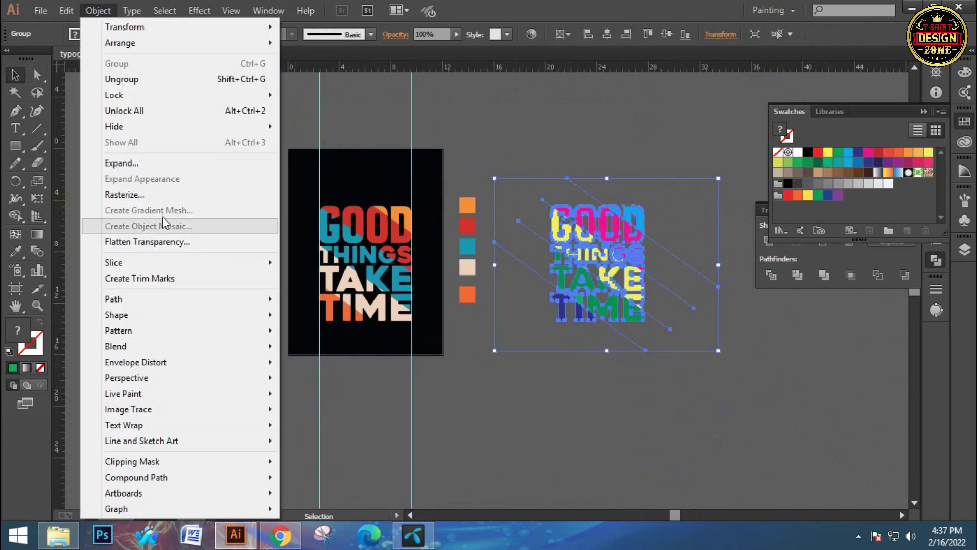
pyautogui.click(484, 154)
pyautogui.hscroll(2, 467, 234)
pyautogui.click(541, 258)
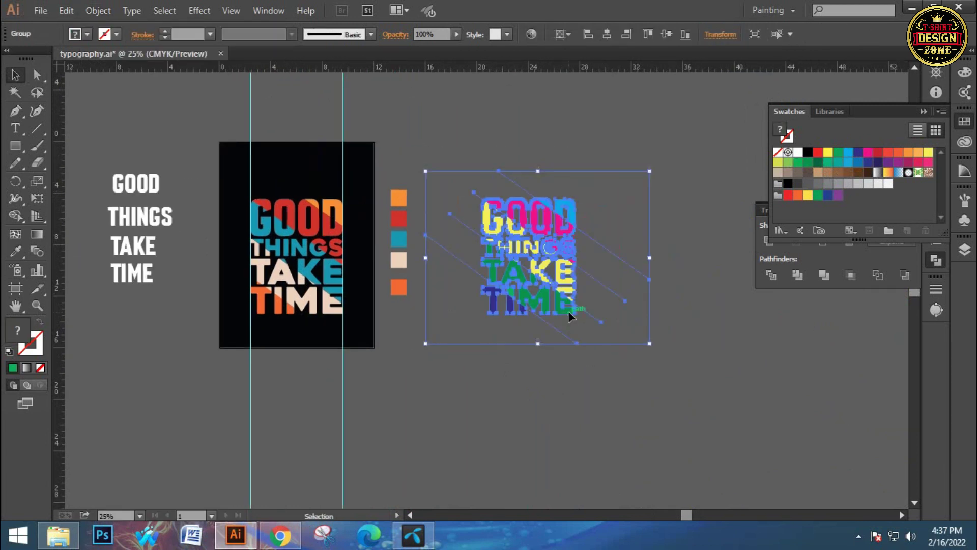
pyautogui.scroll(1, 559, 195)
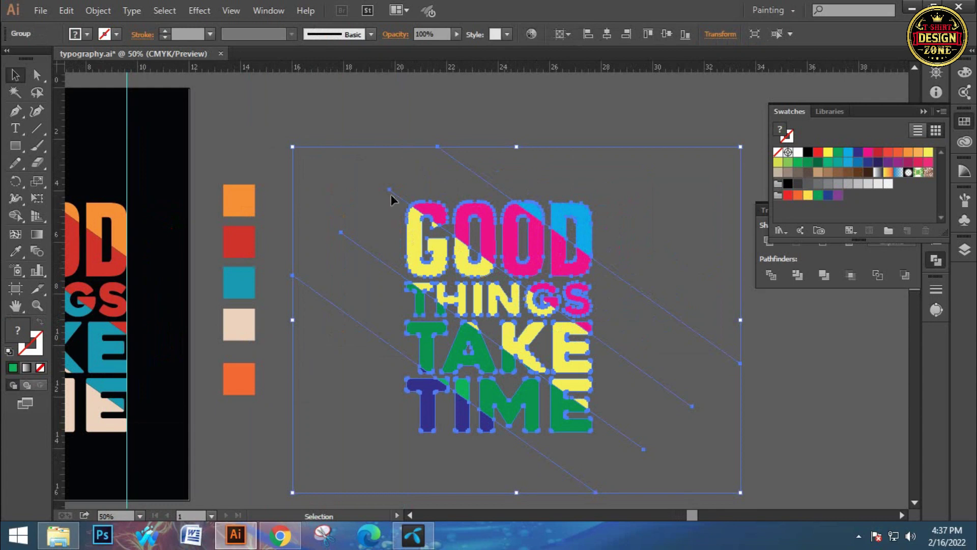
pyautogui.hotkey('ctrl', 'space')
pyautogui.click(416, 232)
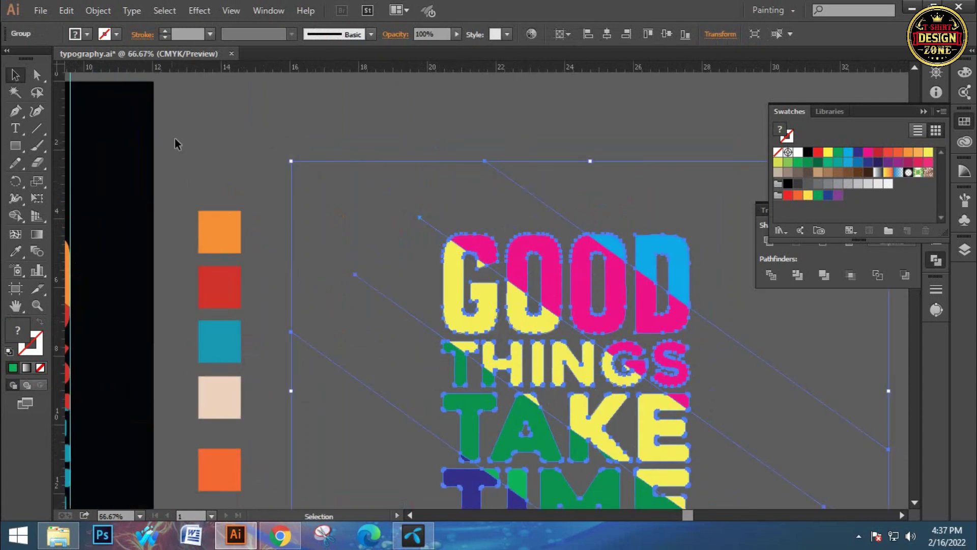
pyautogui.hotkey('ctrl', 'shift', 'a')
# Isolate the recolored lettering group and draw a short horizontal line without fill or stroke, above and between the color squares and the lettering.
pyautogui.moveTo(487, 308); pyautogui.dragTo(447, 265)
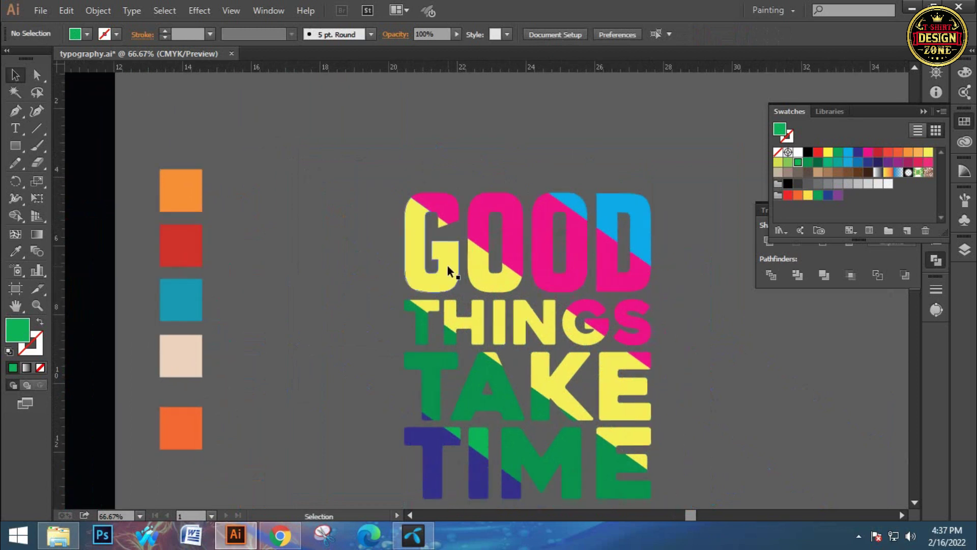
pyautogui.doubleClick(447, 264)
pyautogui.click(36, 128)
pyautogui.moveTo(235, 125); pyautogui.dragTo(272, 125)
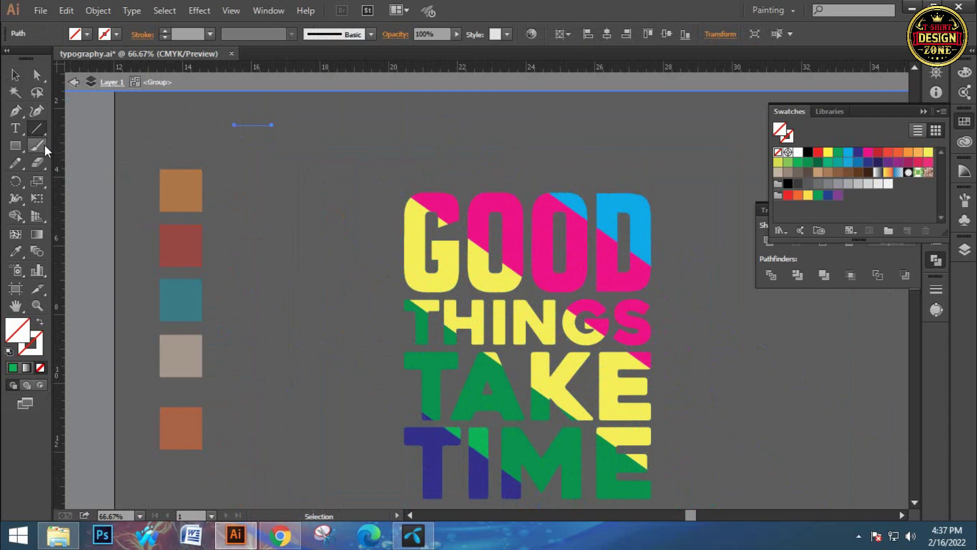
# Try to pick the short line with the Magic Wand inside the isolated group.
pyautogui.click(15, 92)
pyautogui.click(229, 126)
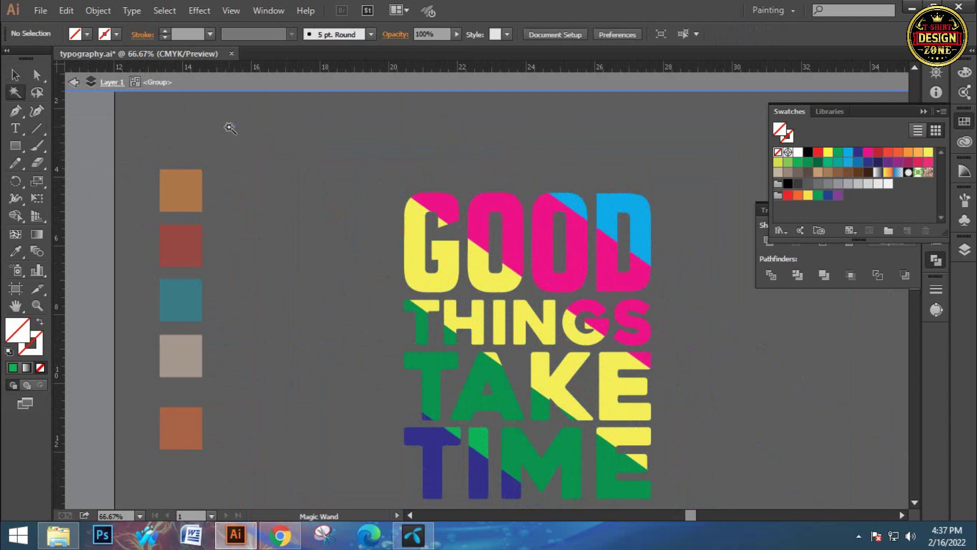
pyautogui.click(16, 75)
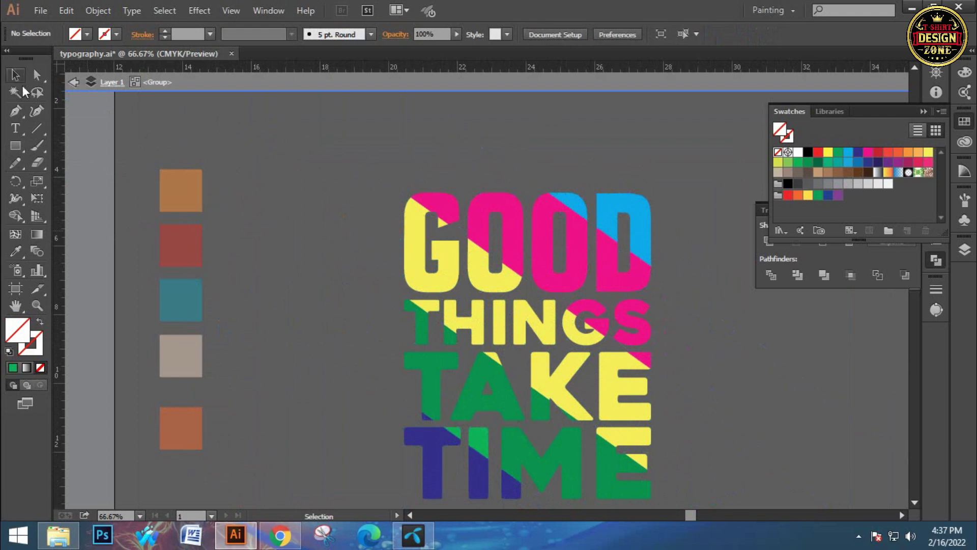
# Exit isolation mode, then use the Magic Wand to select the short line with all matching unpainted diagonal lines and delete them.
pyautogui.doubleClick(306, 183)
pyautogui.click(508, 256)
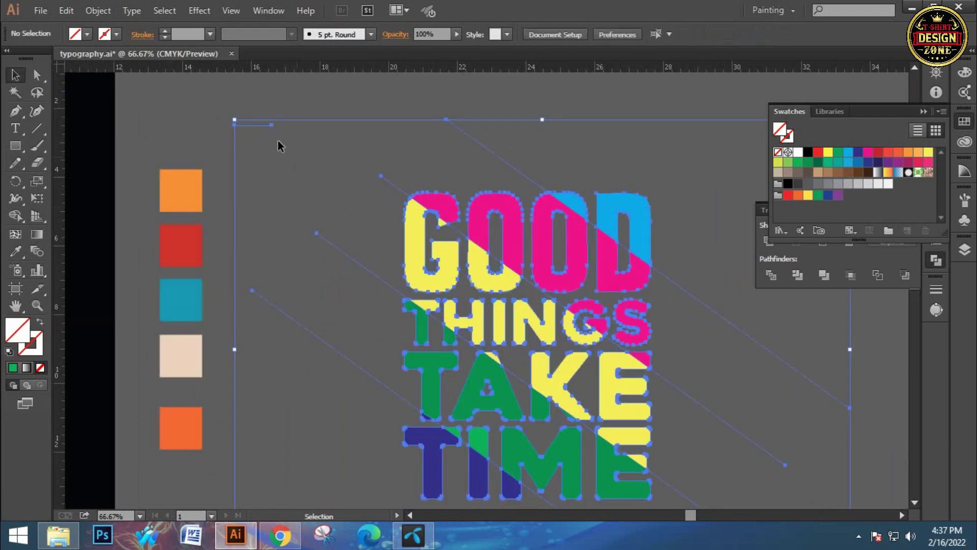
pyautogui.click(15, 92)
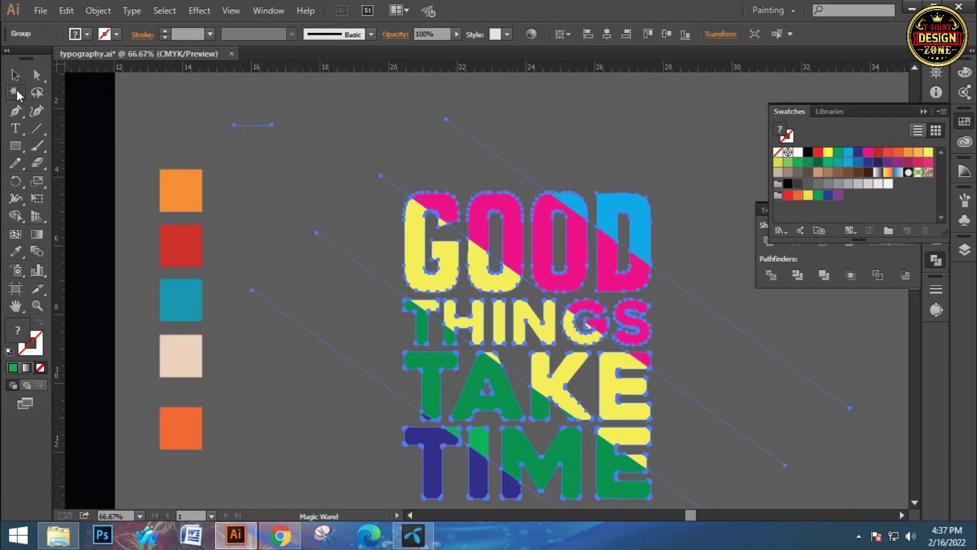
pyautogui.click(260, 125)
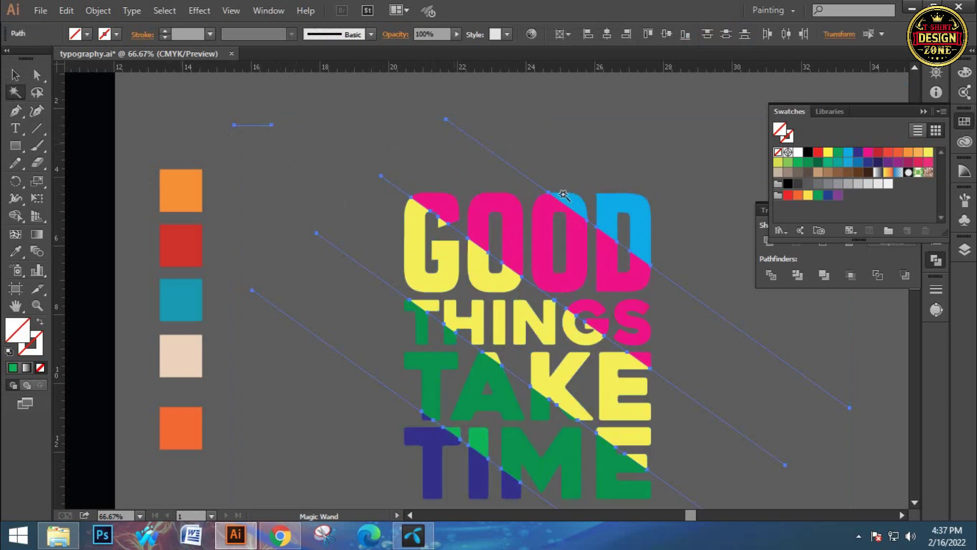
pyautogui.click(309, 170)
pyautogui.click(15, 75)
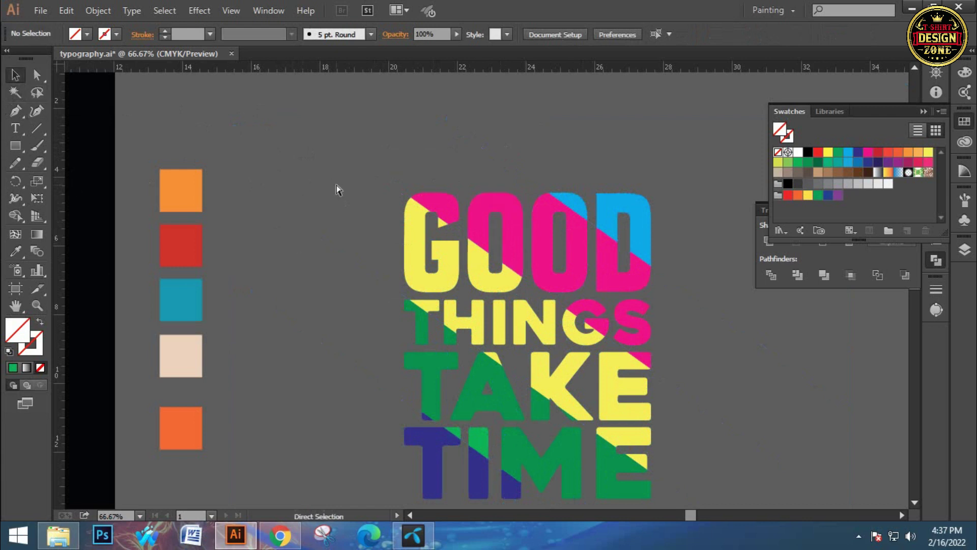
# Select the recolored lettering to check for leftover invisible lines, deselect it, and view both finished designs side by side.
pyautogui.hotkey('ctrl', '-')
pyautogui.moveTo(455, 213); pyautogui.dragTo(387, 169)
pyautogui.moveTo(332, 130); pyautogui.dragTo(534, 391)
pyautogui.click(569, 337)
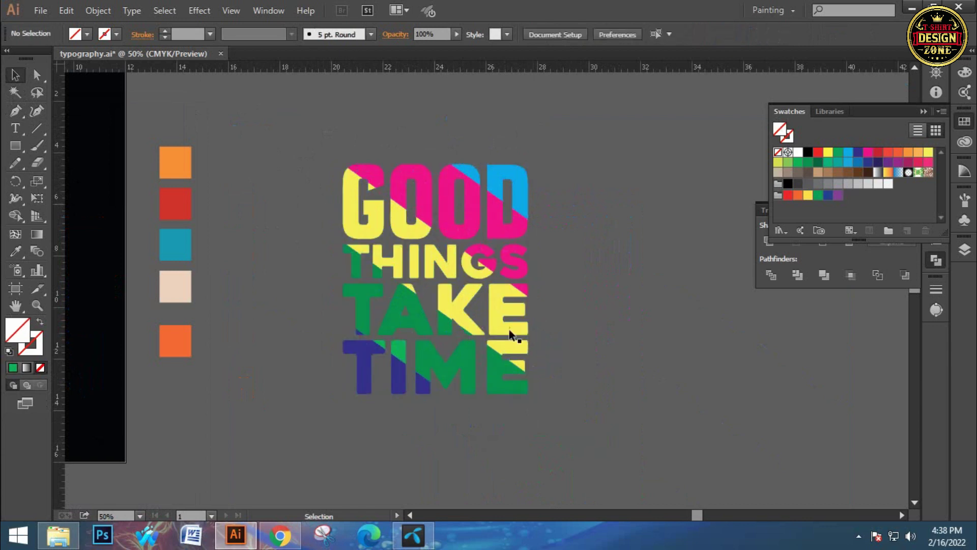
pyautogui.moveTo(542, 411); pyautogui.dragTo(246, 221)
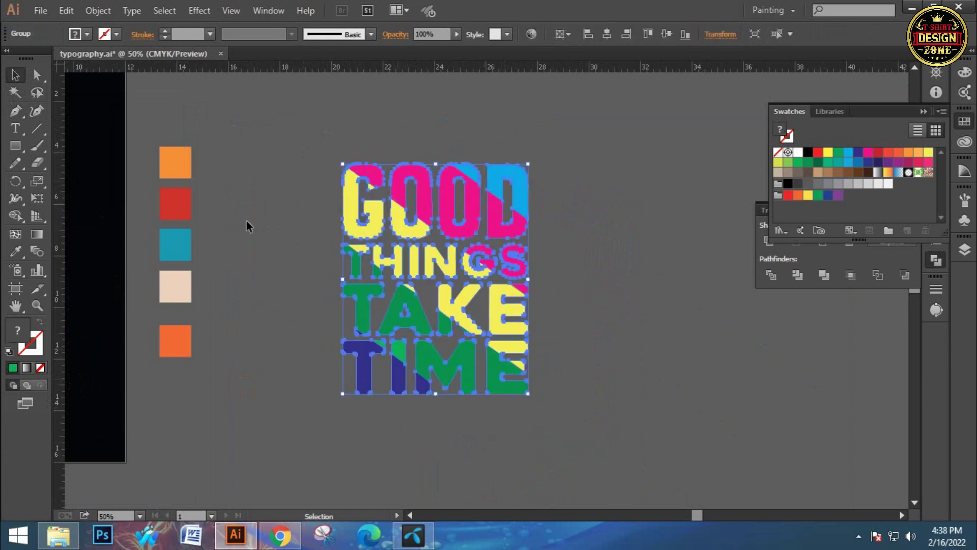
pyautogui.click(578, 202)
pyautogui.moveTo(366, 169); pyautogui.dragTo(429, 231)
pyautogui.click(377, 218)
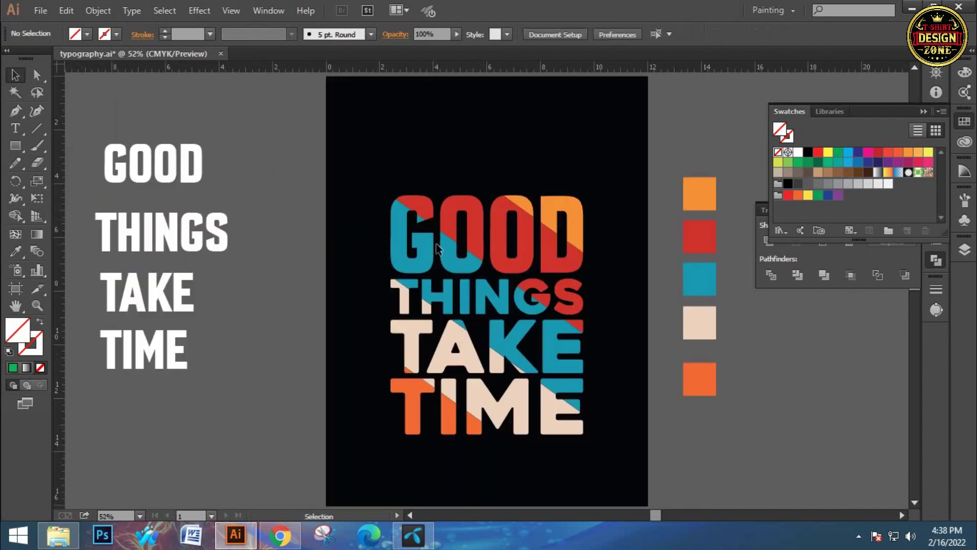
pyautogui.hotkey('ctrl', '-')
pyautogui.hotkey('ctrl', '-')
pyautogui.hscroll(5, 464, 262)
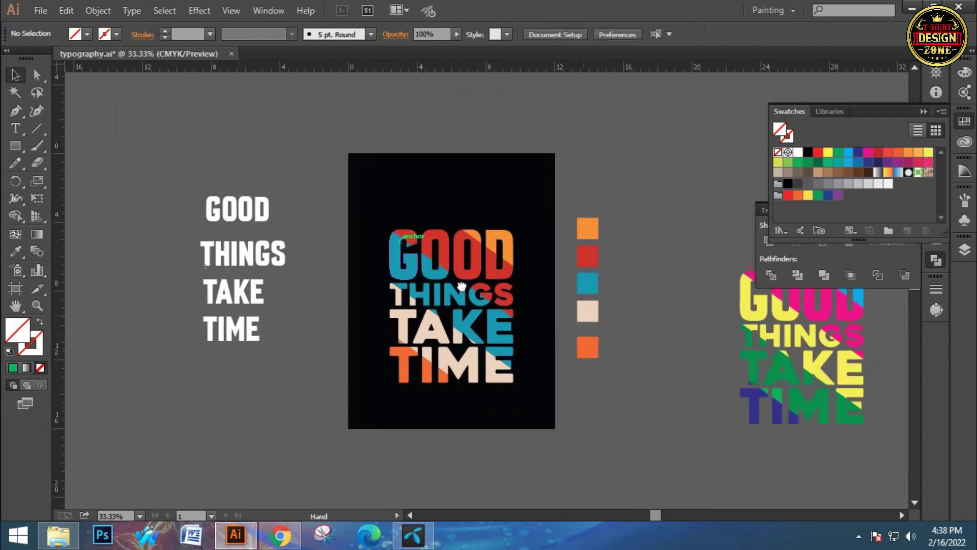
pyautogui.scroll(-1, 452, 261)
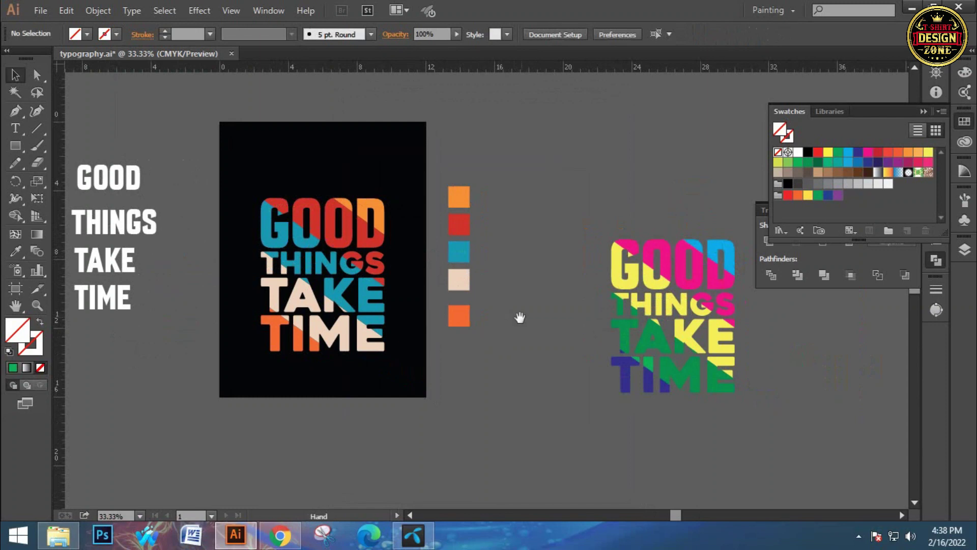
pyautogui.hscroll(2, 443, 318)
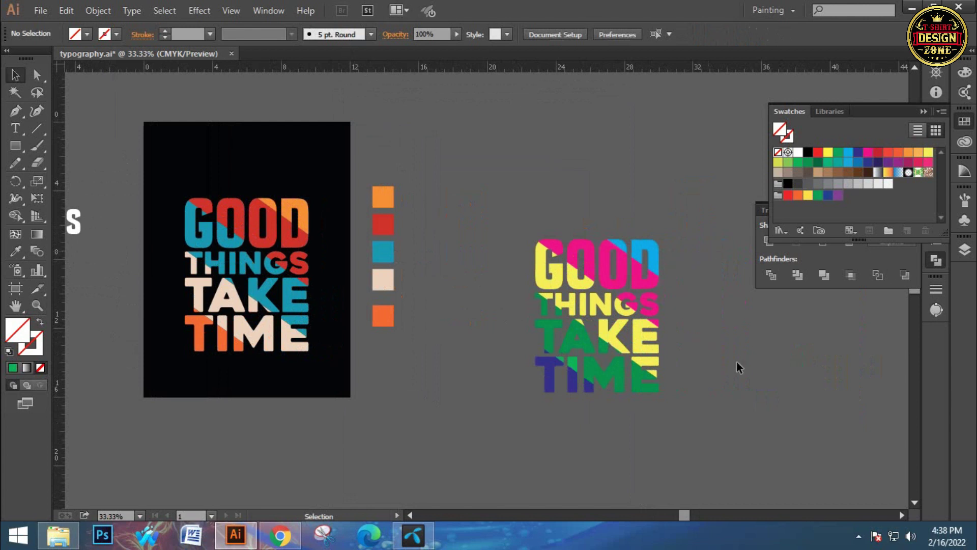
pyautogui.click(859, 535)
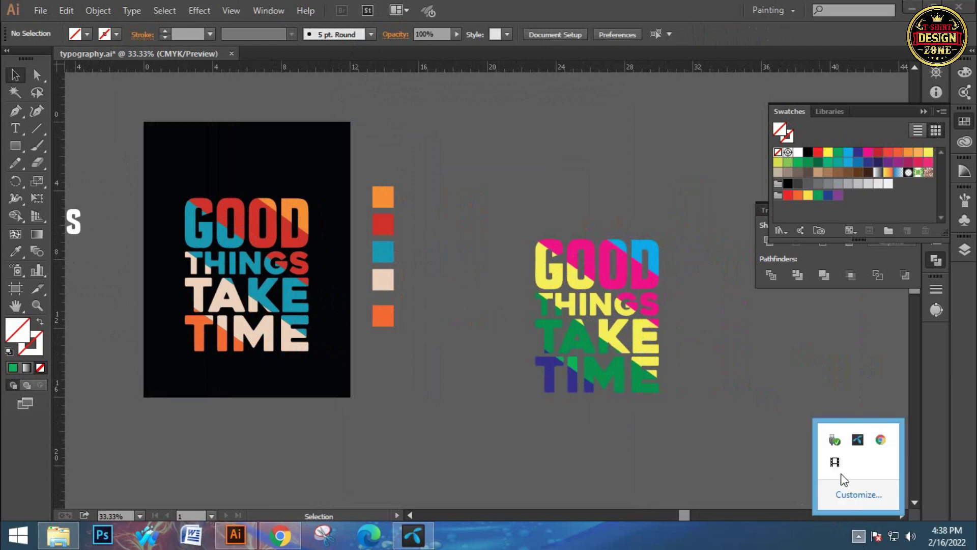